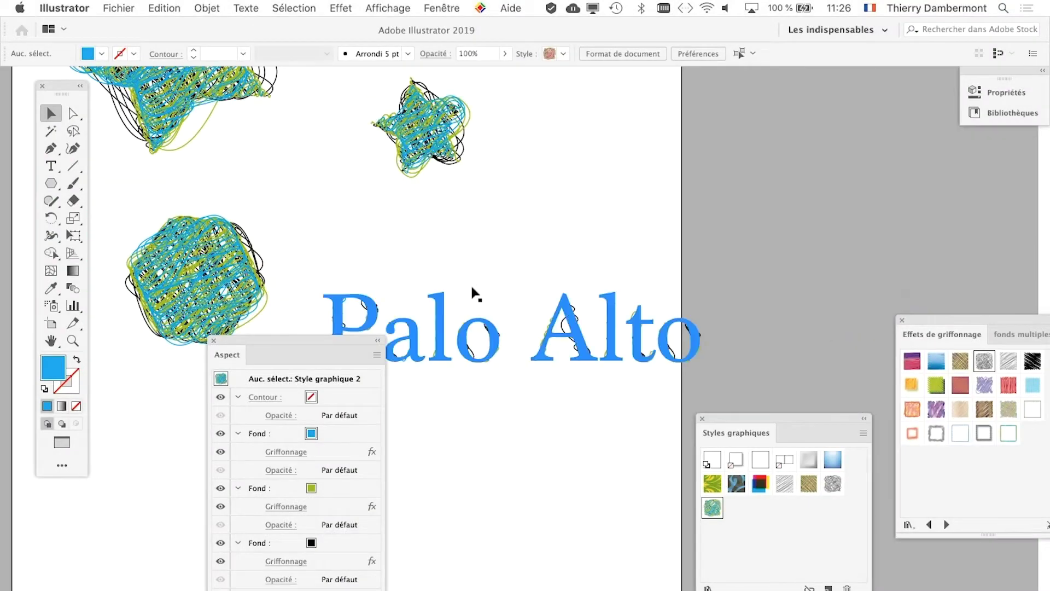
# Step: Close the open Palo Alto document to return to the Illustrator start screen
pyautogui.scroll(-3, 470, 293)
pyautogui.press('super+w')
pyautogui.press('super+w')
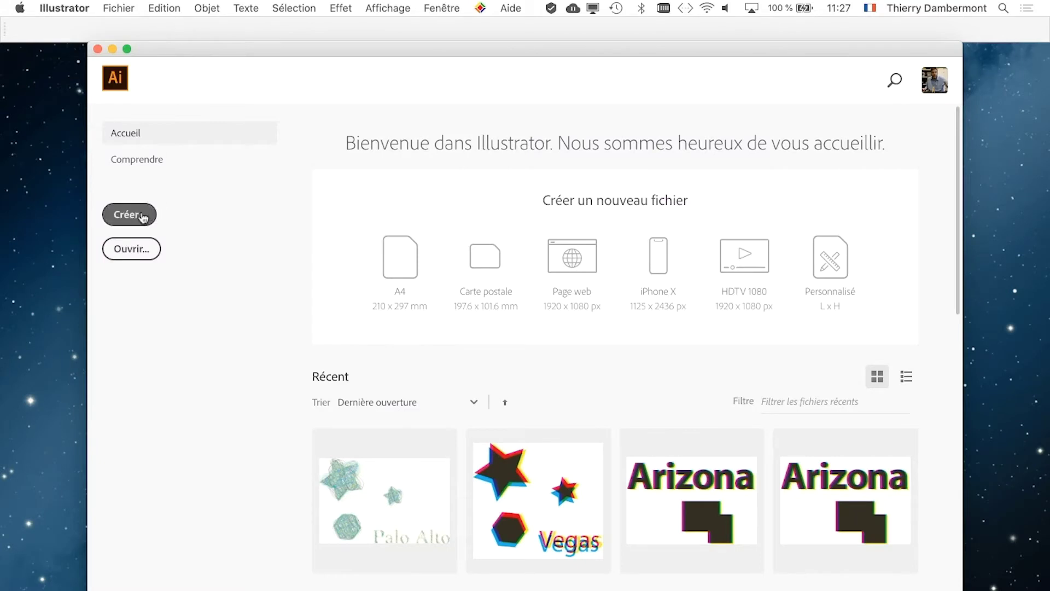
# Step: Create a new blank document and type the word 'Mucha' on the artboard
pyautogui.click(143, 218)
pyautogui.click(680, 460)
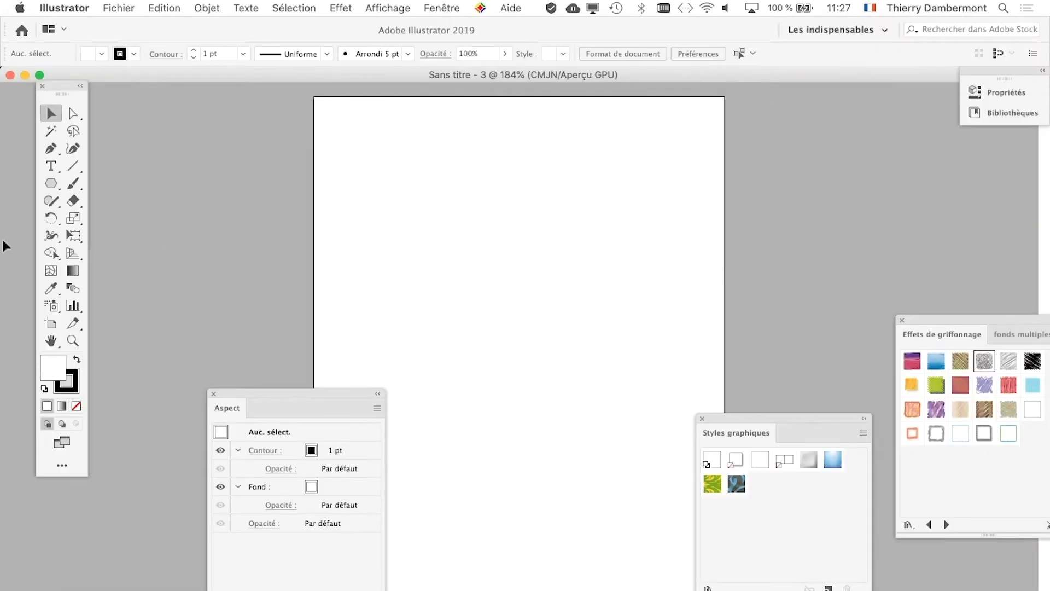
pyautogui.click(55, 163)
pyautogui.click(365, 208)
pyautogui.write('Mucha')
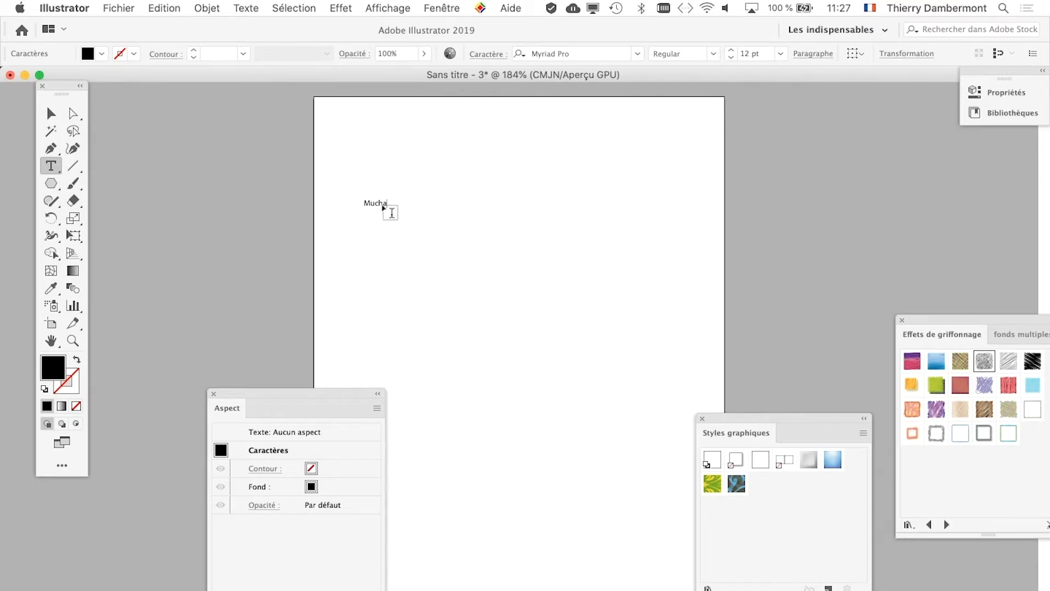
pyautogui.press('Escape')
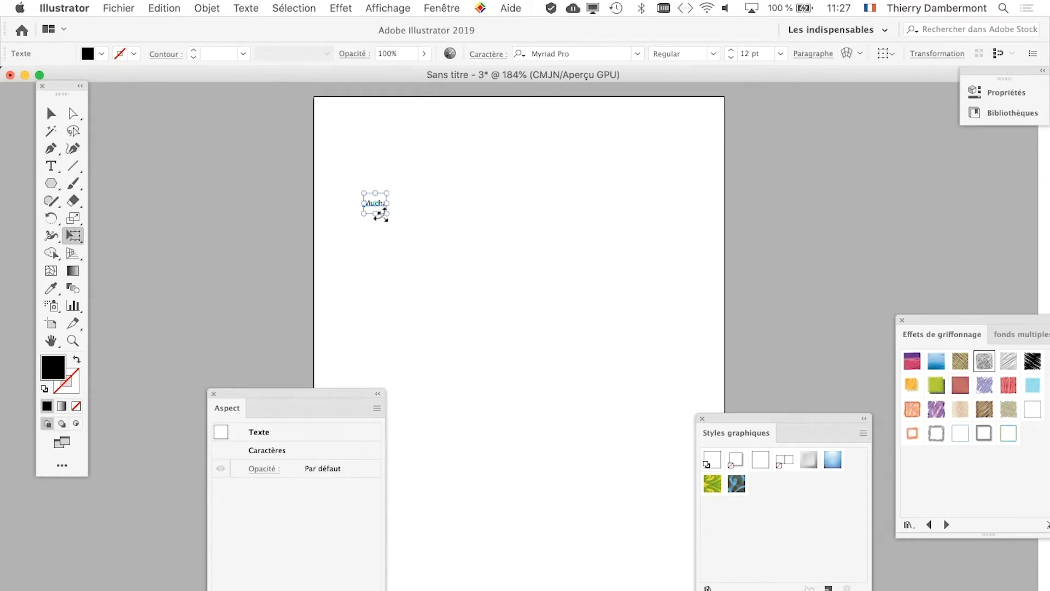
# Step: Scale the Mucha text up to about 142 pt and reselect it
pyautogui.moveTo(386, 214); pyautogui.dragTo(679, 382)
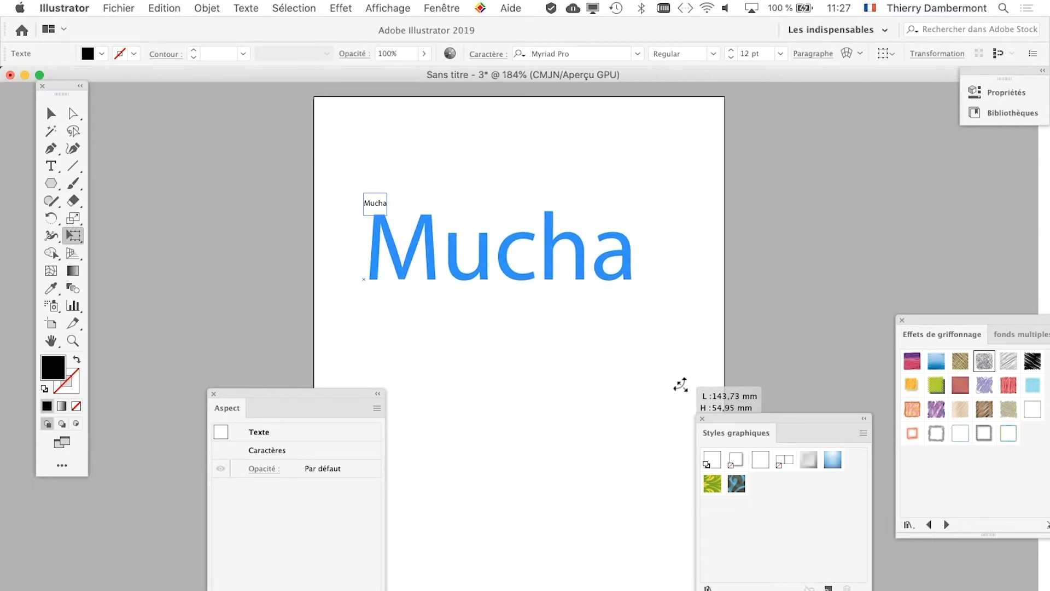
pyautogui.click(51, 113)
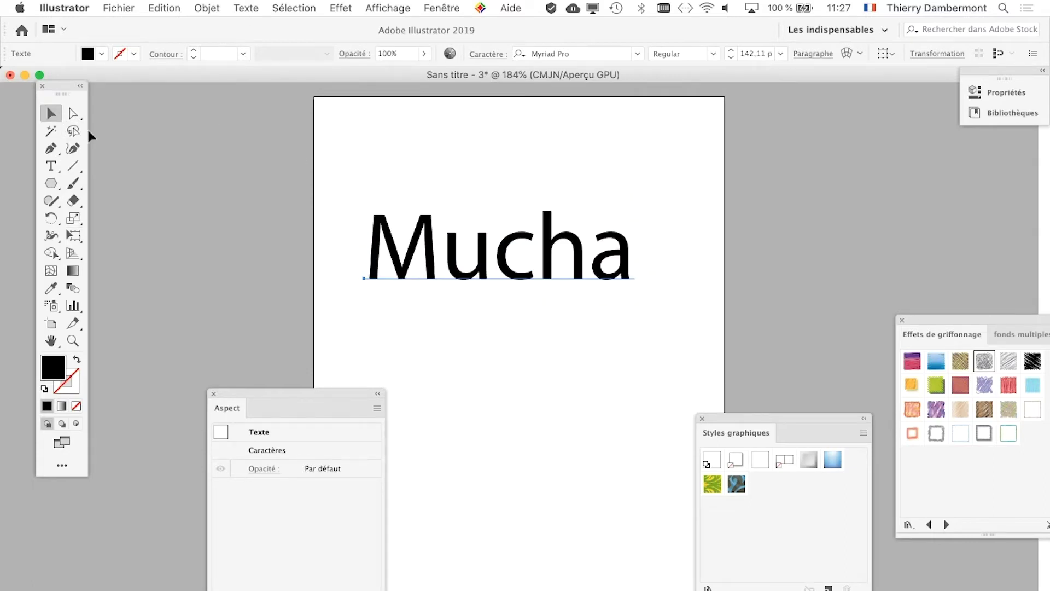
pyautogui.click(461, 319)
pyautogui.click(499, 283)
pyautogui.click(446, 6)
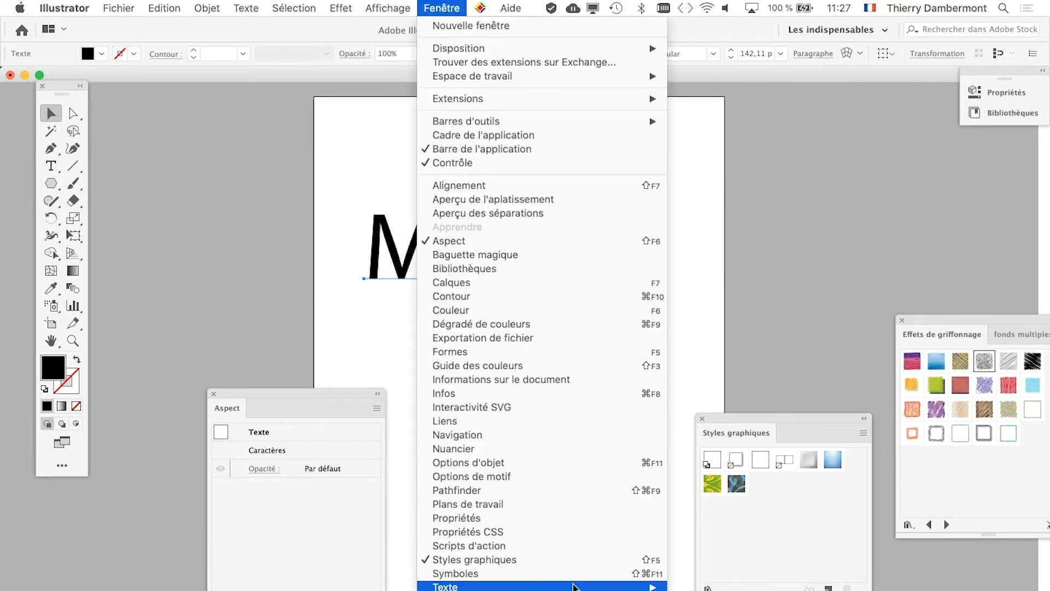
# Step: In the Character panel, try Noteworthy and Mukta Mahee as fonts for Mucha
pyautogui.click(711, 558)
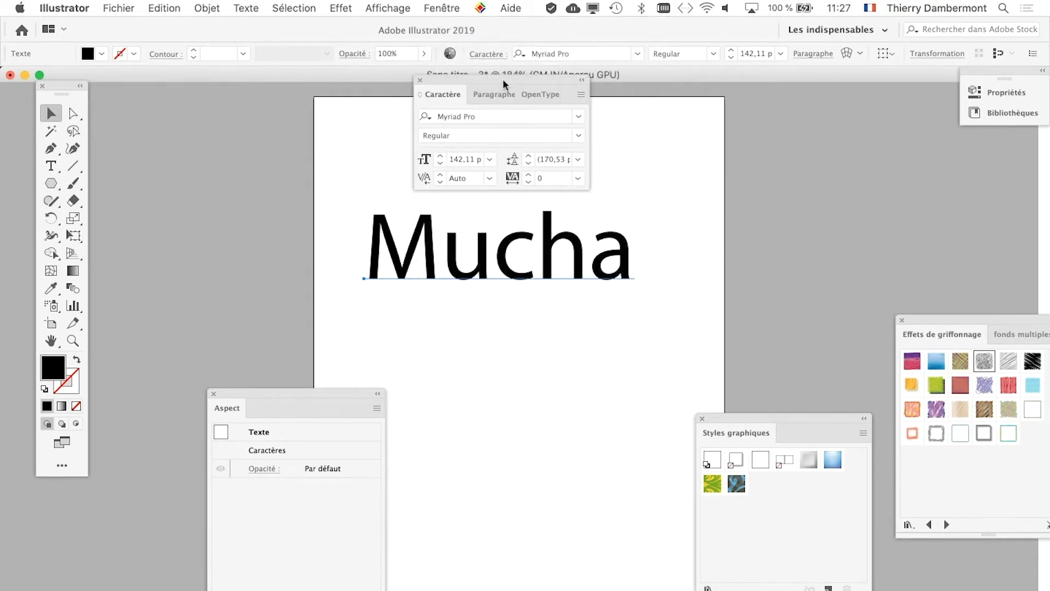
pyautogui.moveTo(504, 84); pyautogui.dragTo(793, 169)
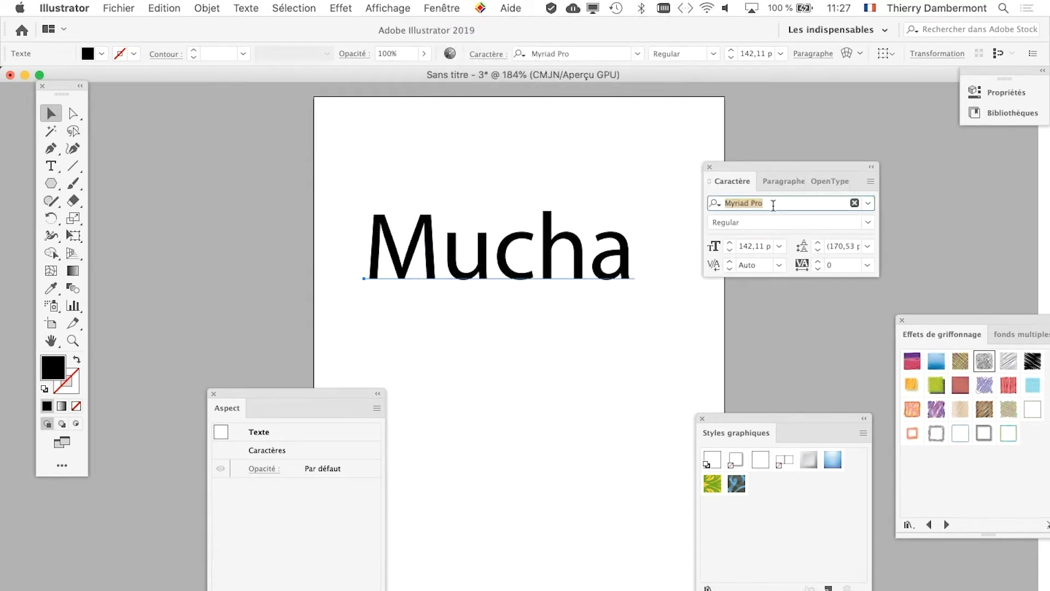
pyautogui.write('Noteworthy')
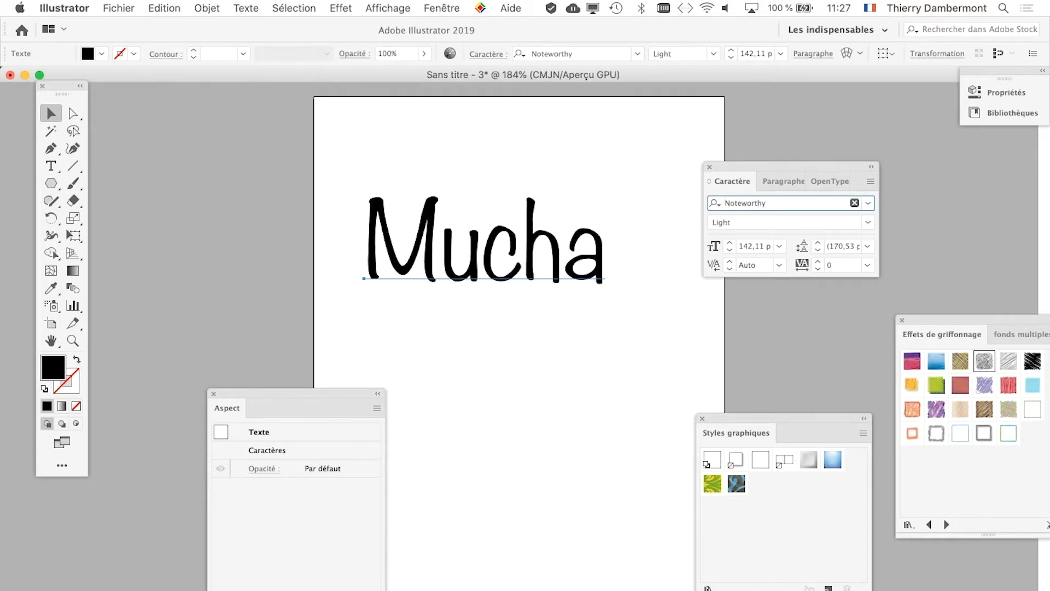
pyautogui.hotkey('ctrl', 'z')
pyautogui.hotkey('ctrl', 'shift', 'z')
pyautogui.hotkey('ctrl', 'z')
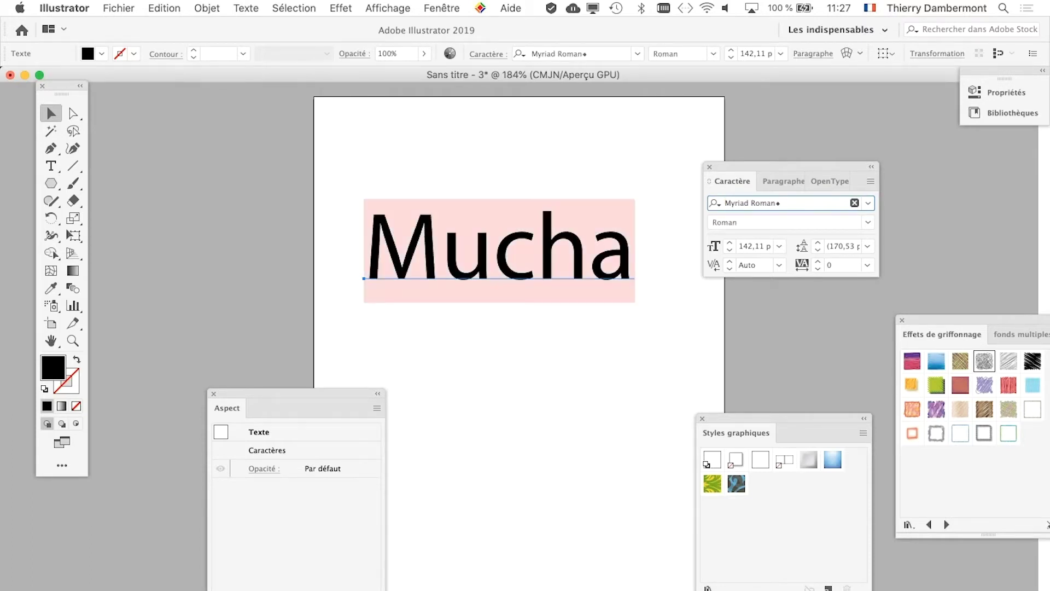
pyautogui.press('Up')
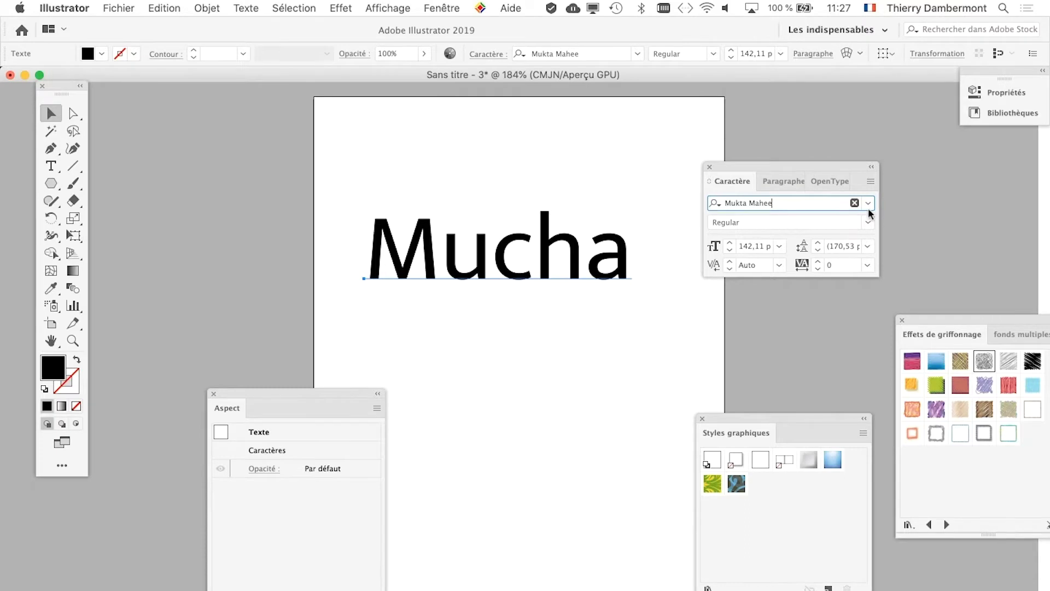
# Step: Pick Plantagenet Cherokee from the font list for the Mucha text
pyautogui.click(868, 204)
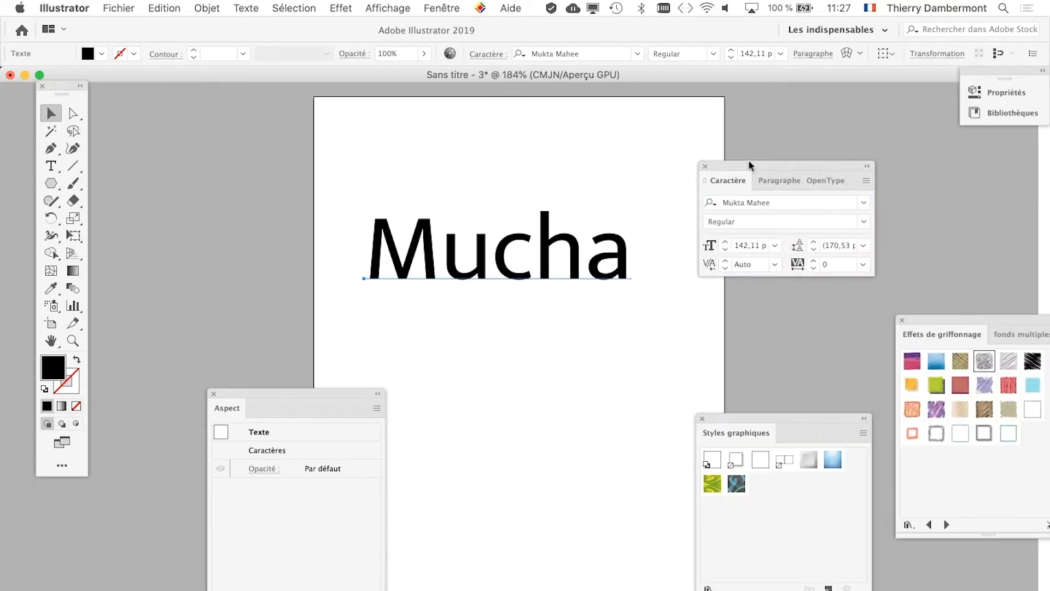
pyautogui.moveTo(818, 169); pyautogui.dragTo(224, 121)
pyautogui.click(273, 155)
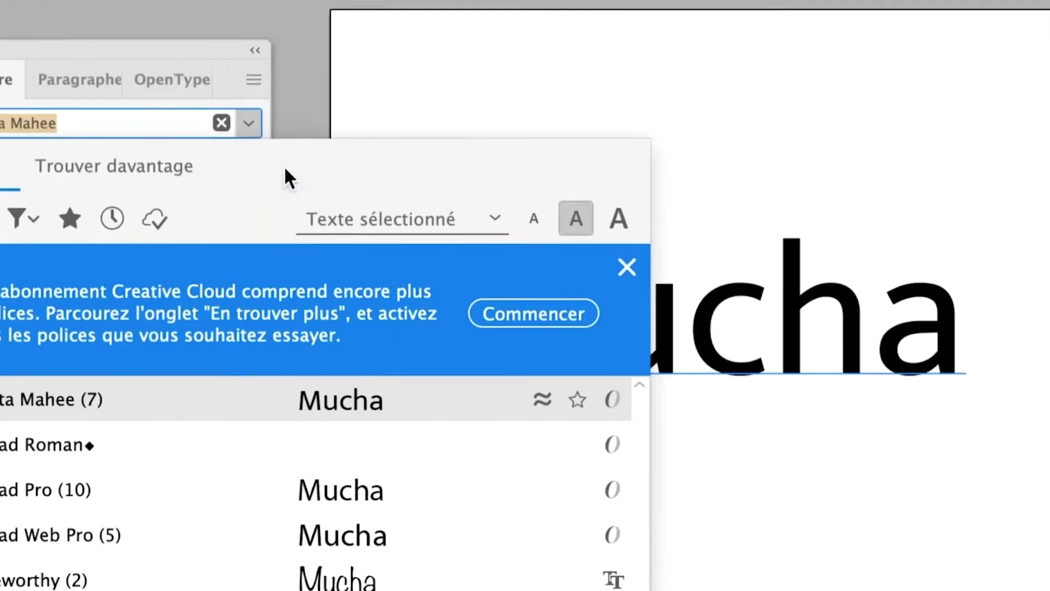
pyautogui.scroll(-2, 299, 374)
pyautogui.scroll(-2, 298, 372)
pyautogui.scroll(-5, 298, 377)
pyautogui.scroll(-2, 295, 374)
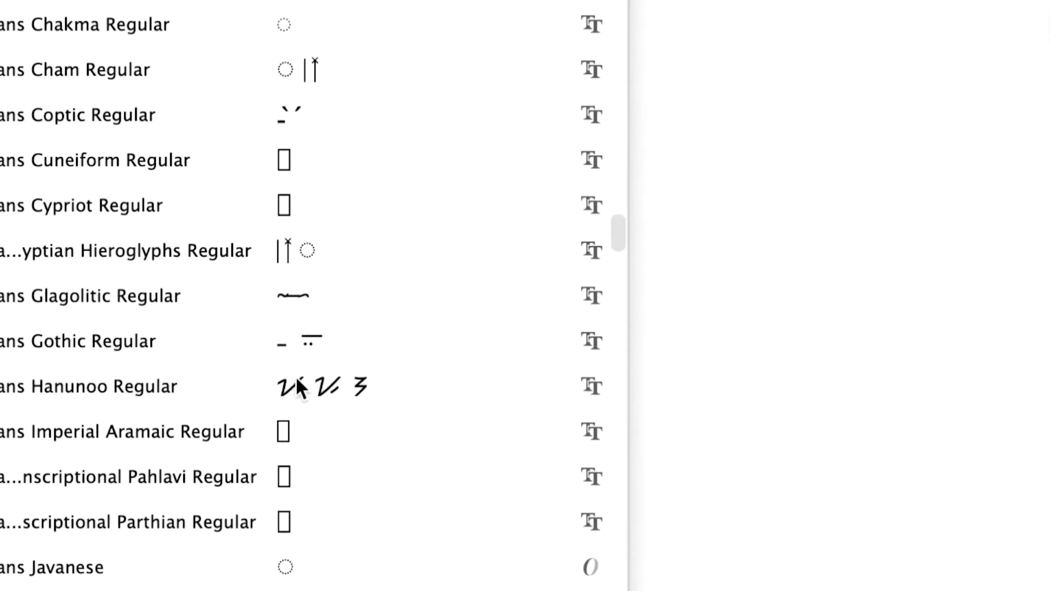
pyautogui.scroll(-5, 294, 382)
pyautogui.scroll(-5, 293, 384)
pyautogui.scroll(-4, 293, 385)
pyautogui.scroll(-10, 293, 385)
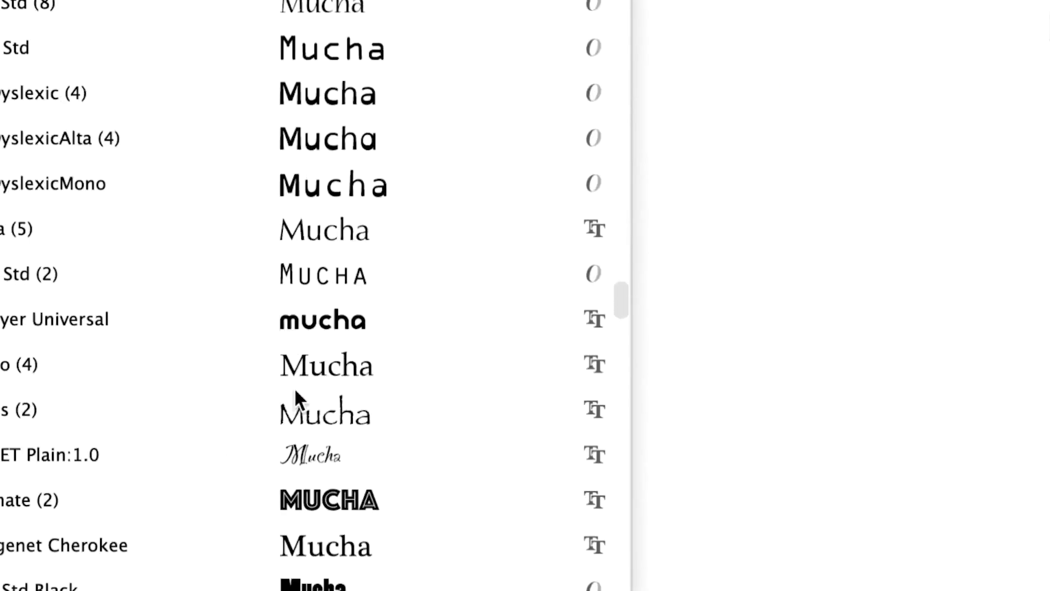
pyautogui.scroll(-5, 293, 385)
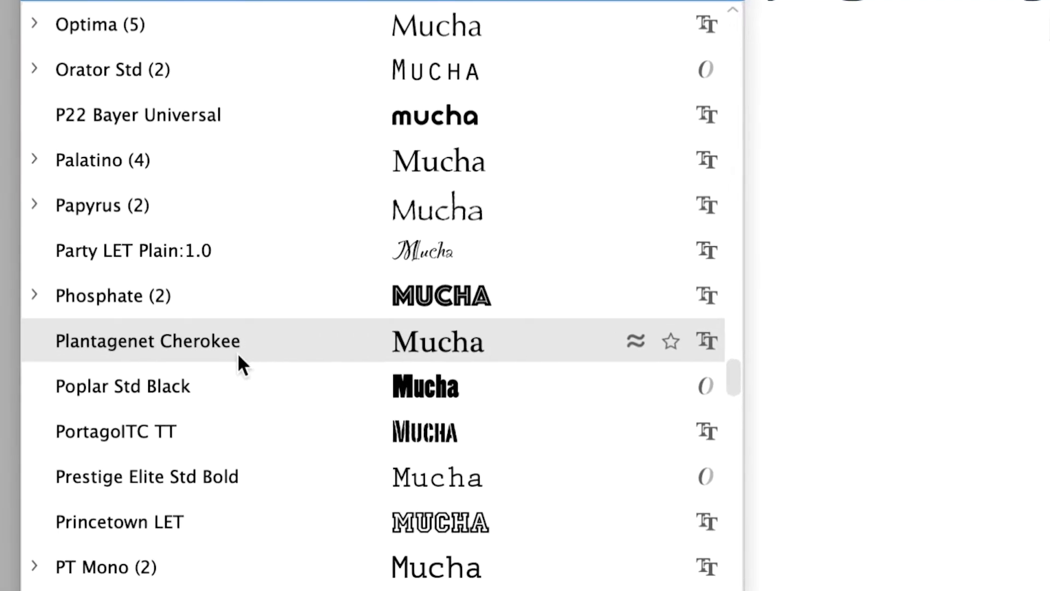
pyautogui.click(238, 354)
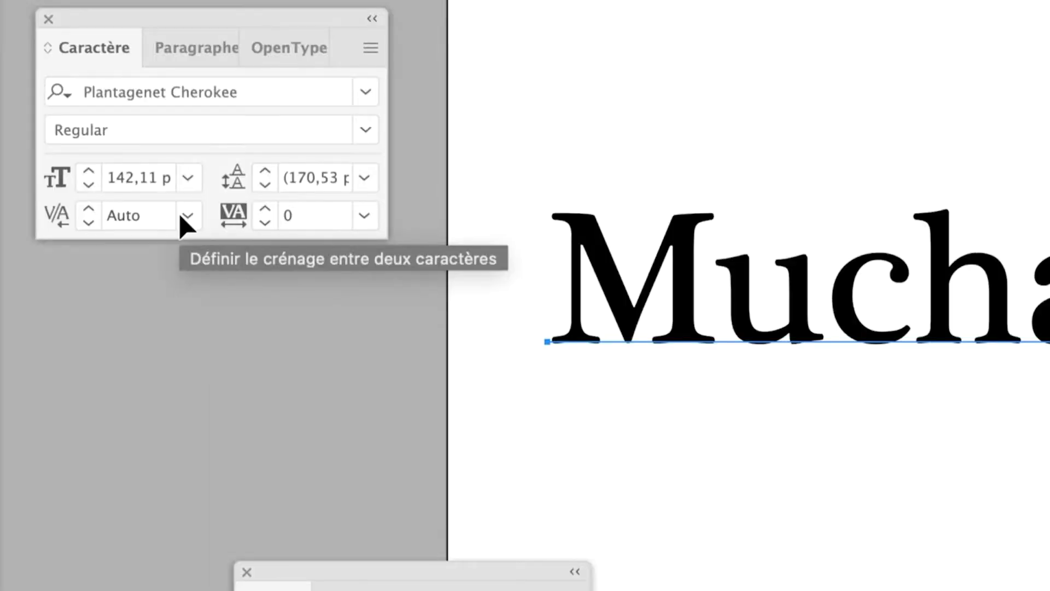
# Step: Set Mucha's kerning to Optique and close the Character panel
pyautogui.click(184, 216)
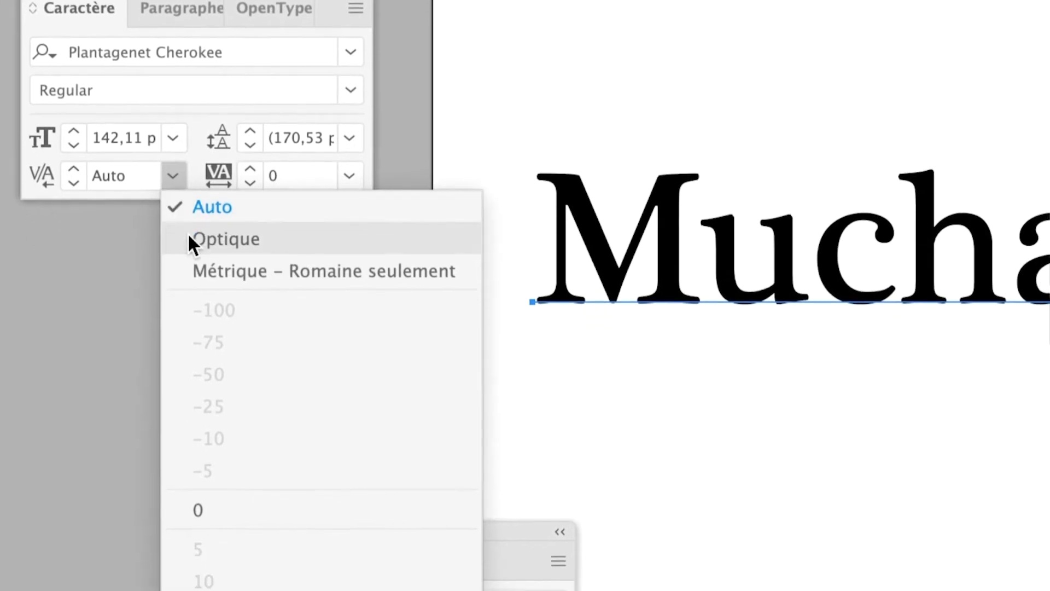
pyautogui.click(188, 236)
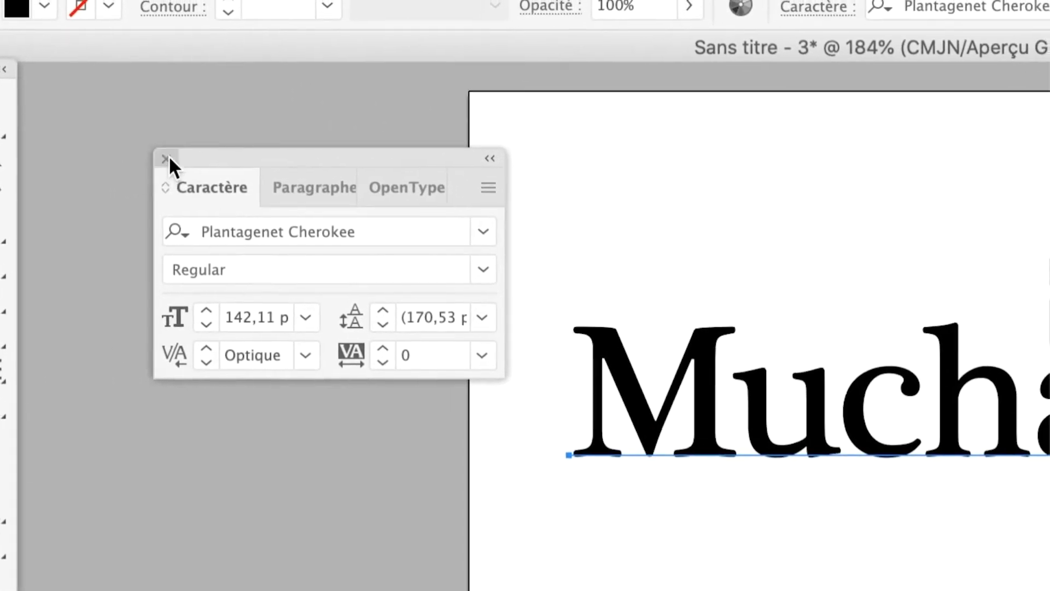
pyautogui.click(168, 158)
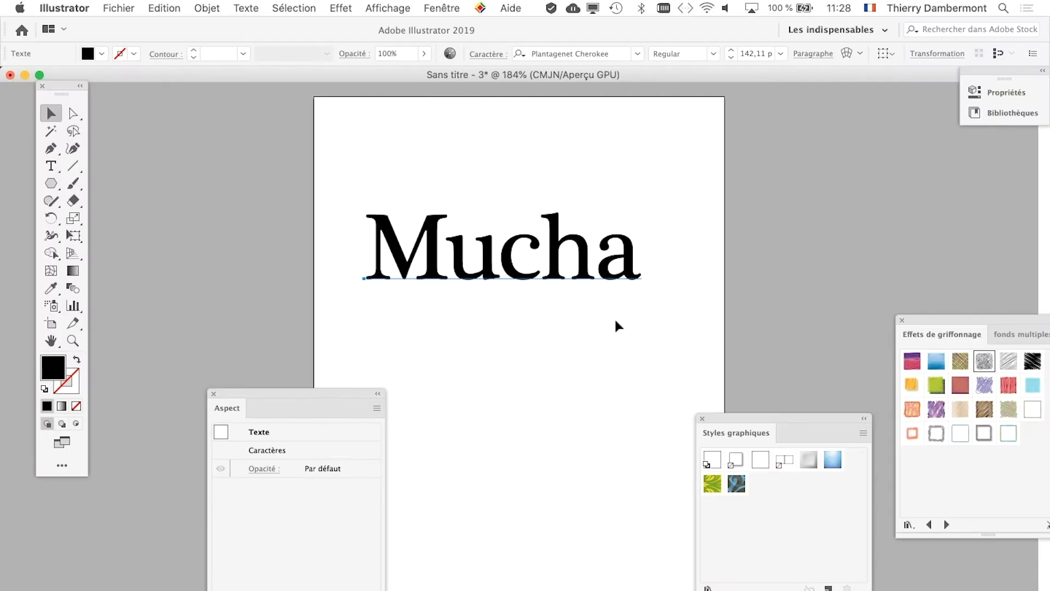
# Step: Show the Swatches panel and set the Mucha text's fill to None
pyautogui.click(437, 8)
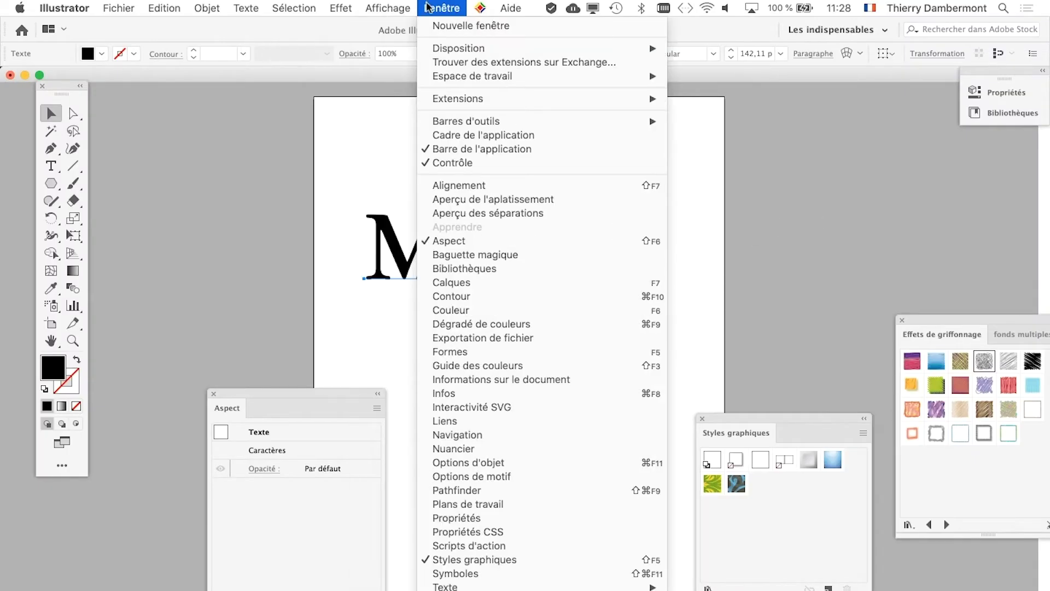
pyautogui.click(520, 448)
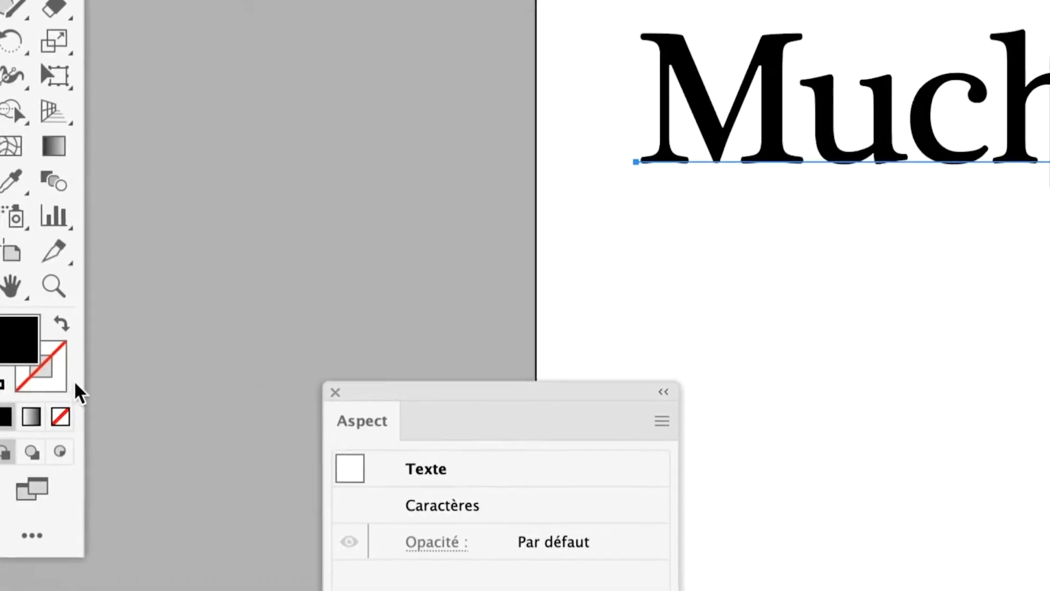
pyautogui.click(70, 396)
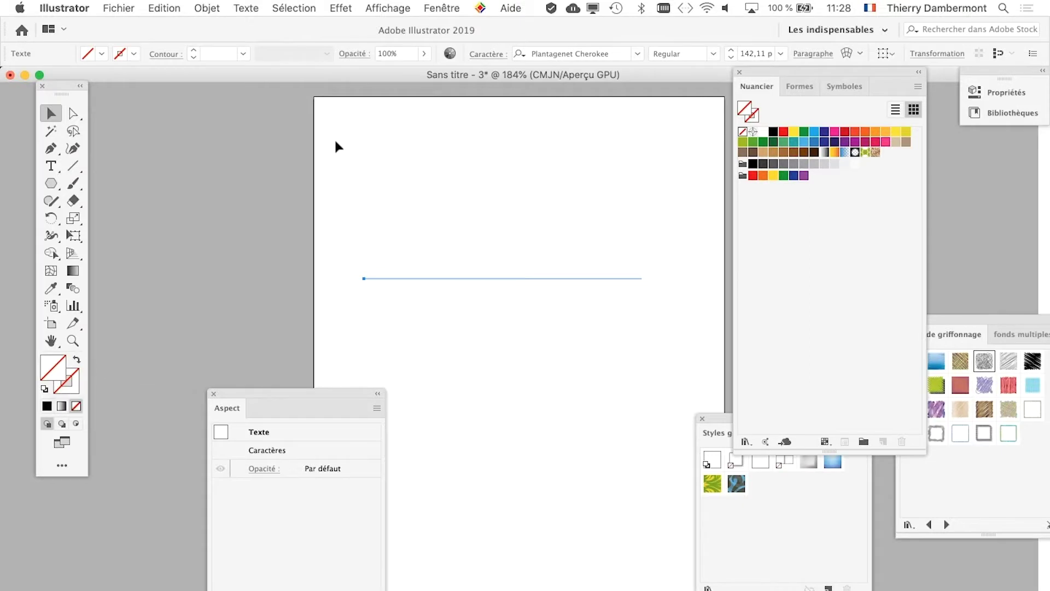
pyautogui.moveTo(283, 186); pyautogui.dragTo(140, 192)
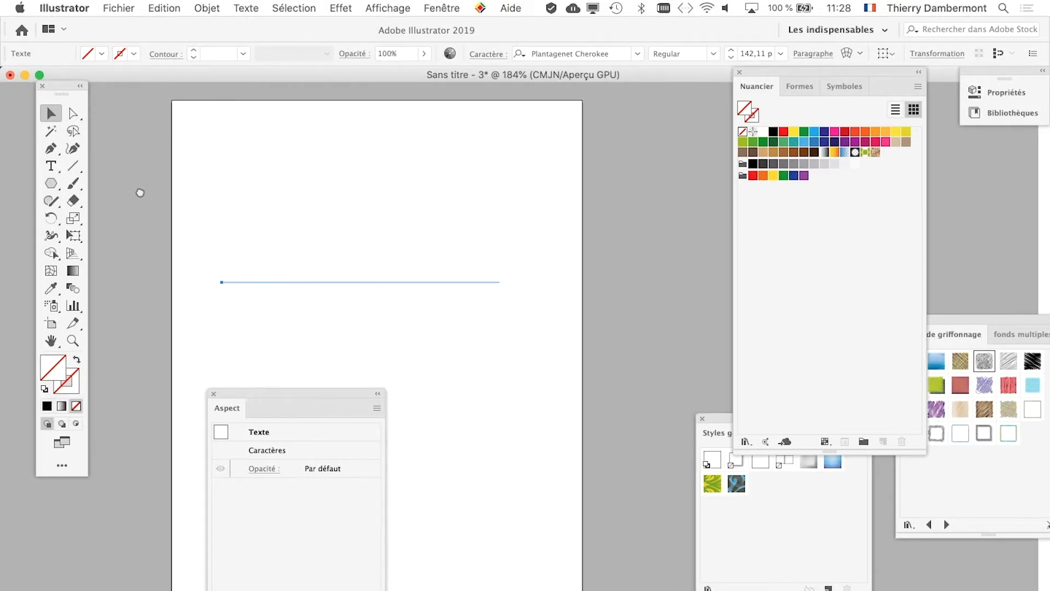
# Step: Show the Appearance panel and place it beside the page
pyautogui.click(442, 8)
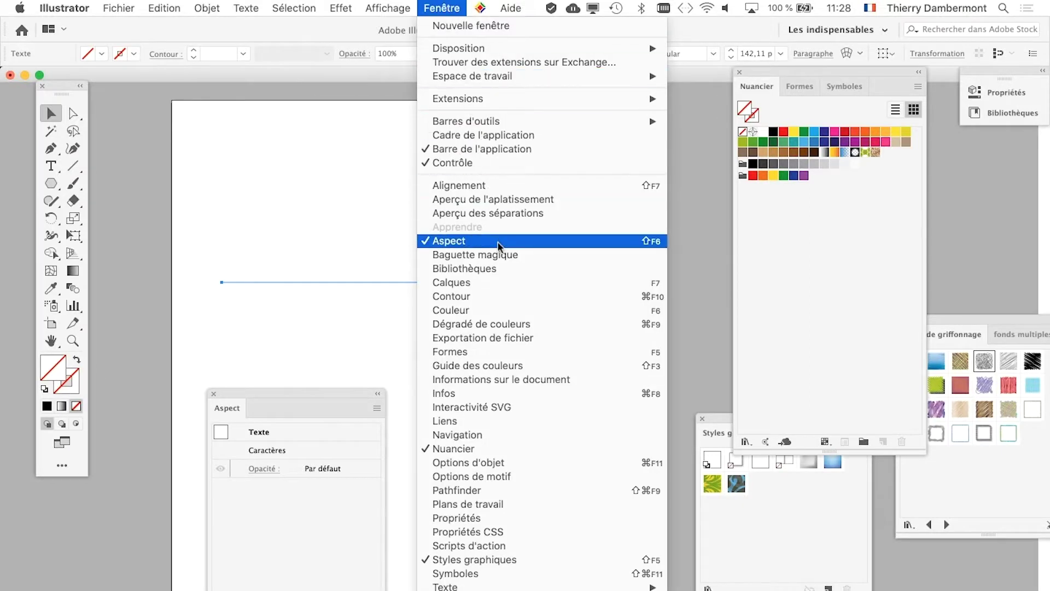
pyautogui.click(793, 353)
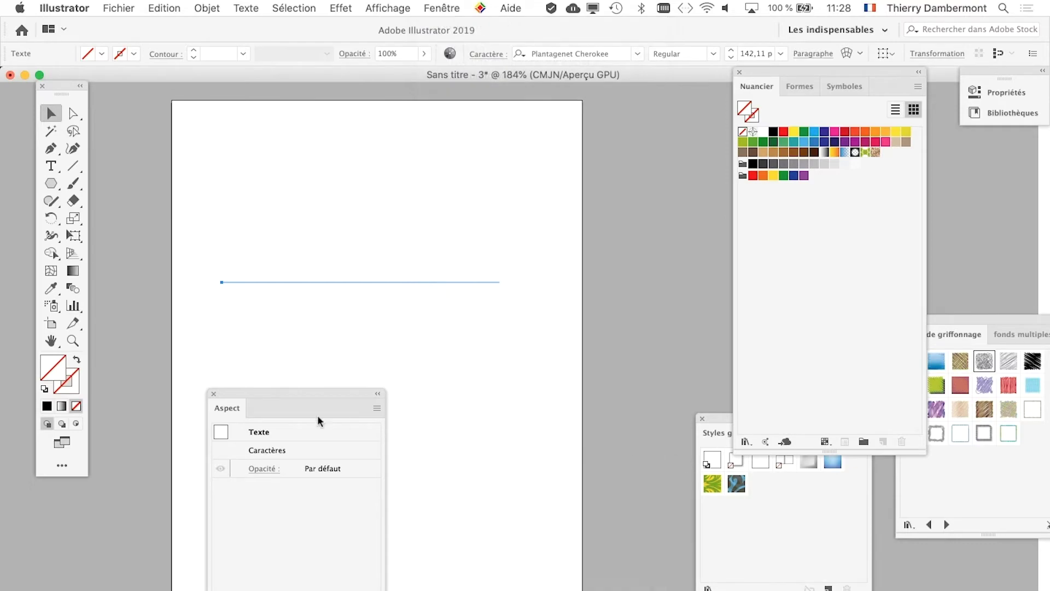
pyautogui.moveTo(254, 393); pyautogui.dragTo(563, 131)
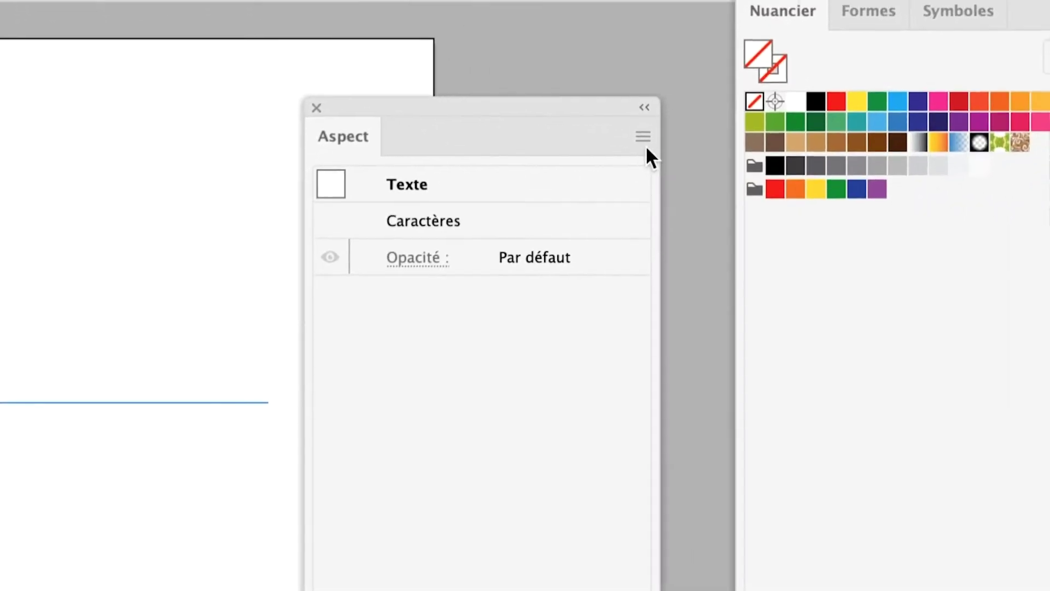
# Step: Add a new blue fill to the Mucha text in the Appearance panel
pyautogui.click(687, 149)
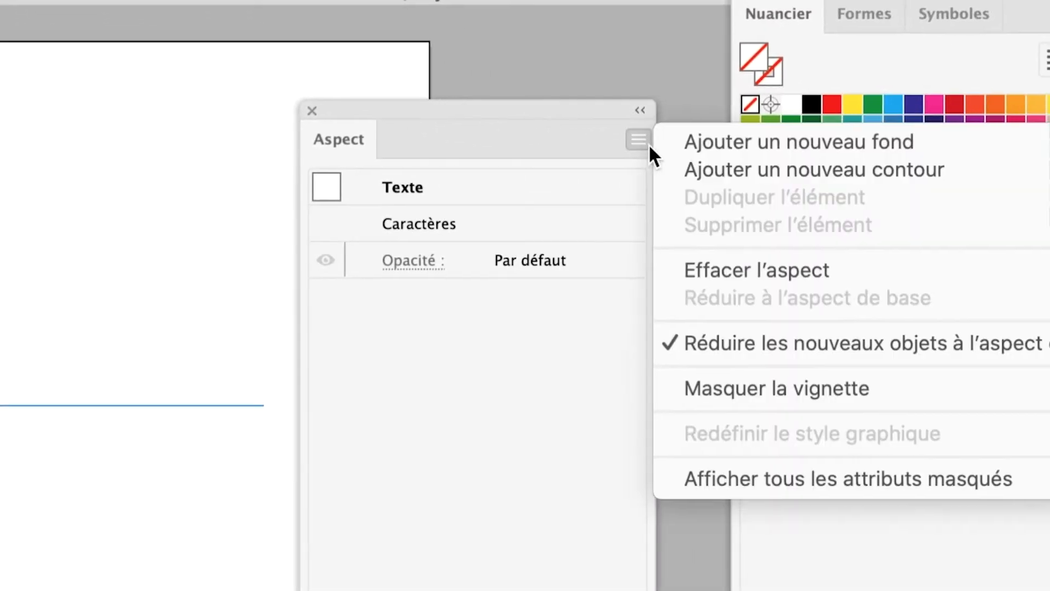
pyautogui.click(656, 143)
pyautogui.click(609, 197)
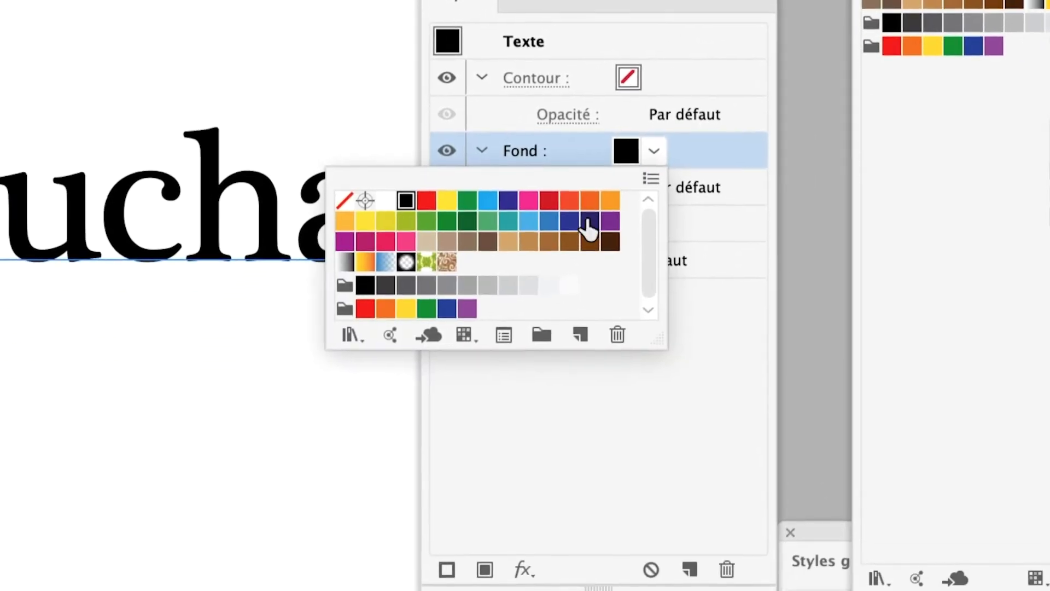
pyautogui.click(549, 221)
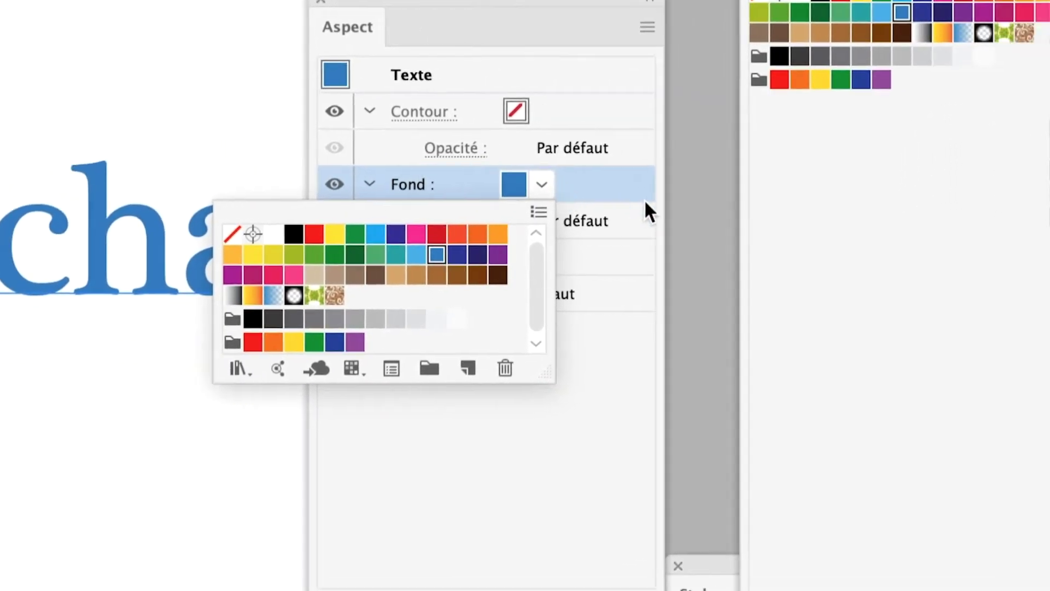
pyautogui.click(629, 196)
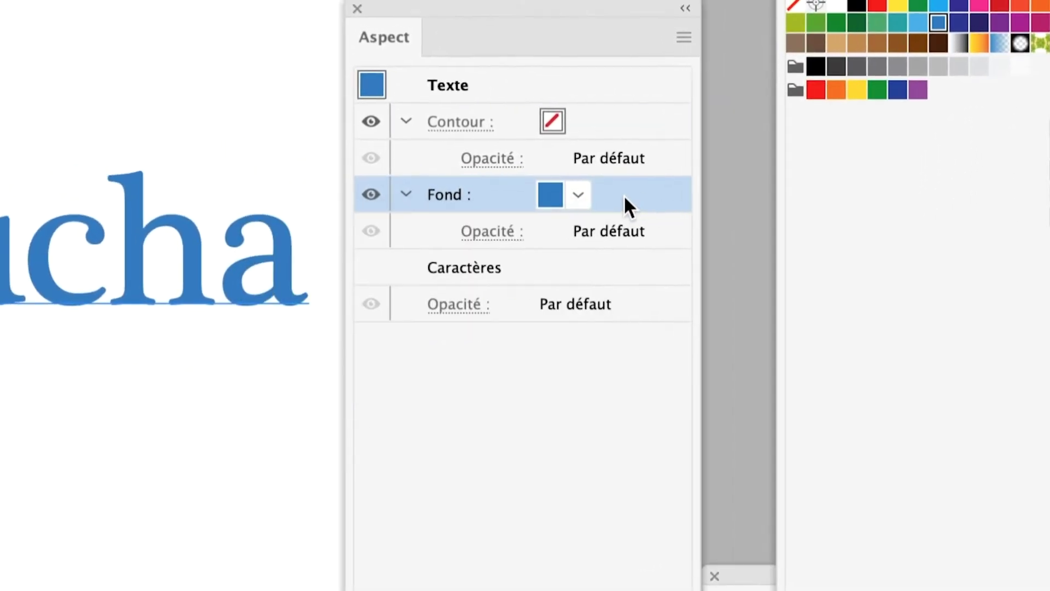
# Step: Duplicate the blue fill twice, making the bottom copy grey and the middle white
pyautogui.moveTo(623, 195); pyautogui.dragTo(619, 339)
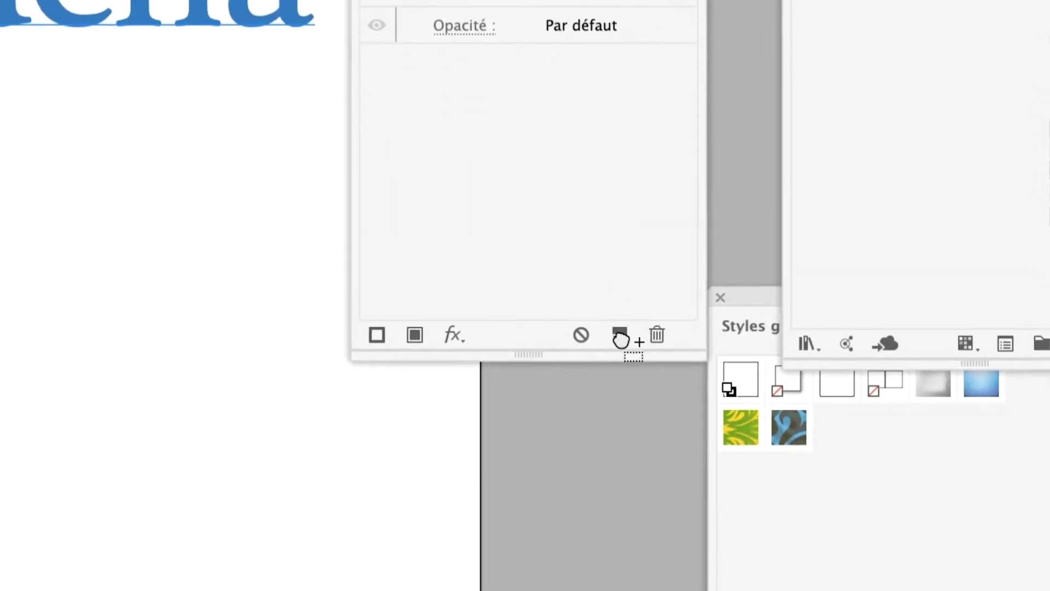
pyautogui.moveTo(621, 223); pyautogui.dragTo(621, 340)
pyautogui.click(606, 242)
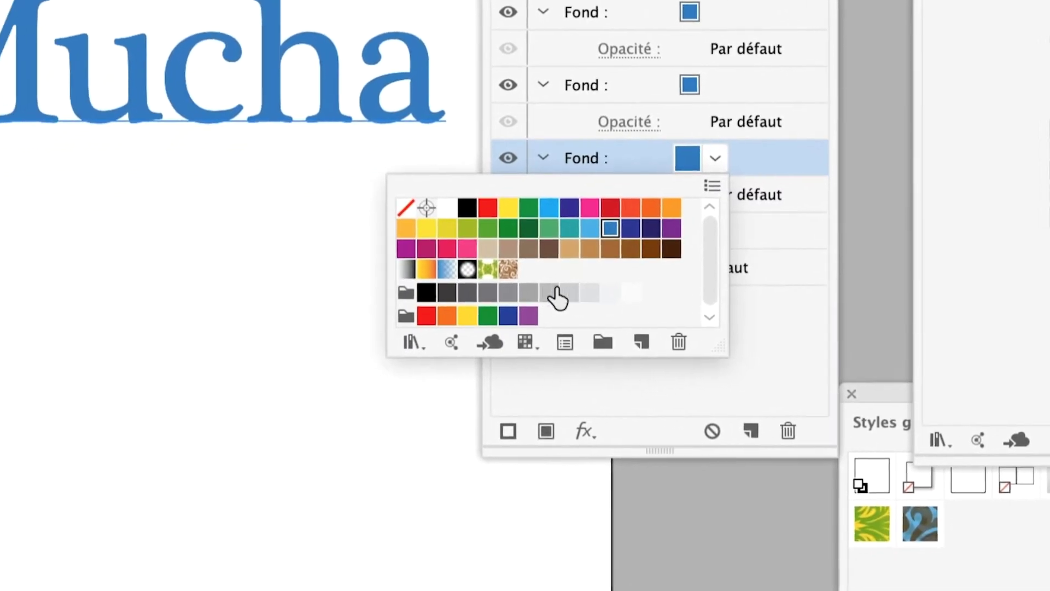
pyautogui.click(557, 297)
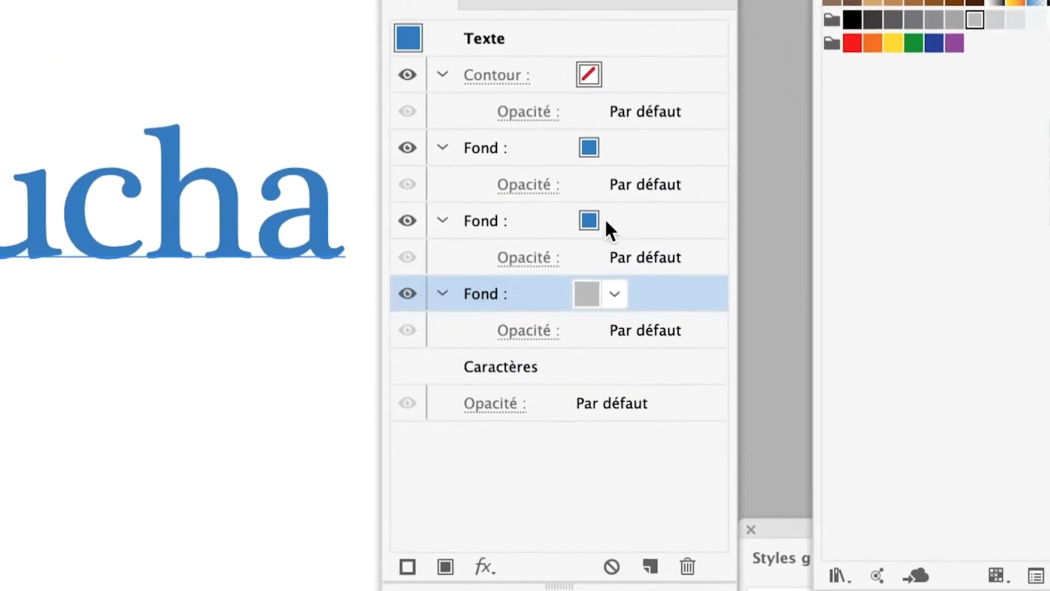
pyautogui.click(604, 218)
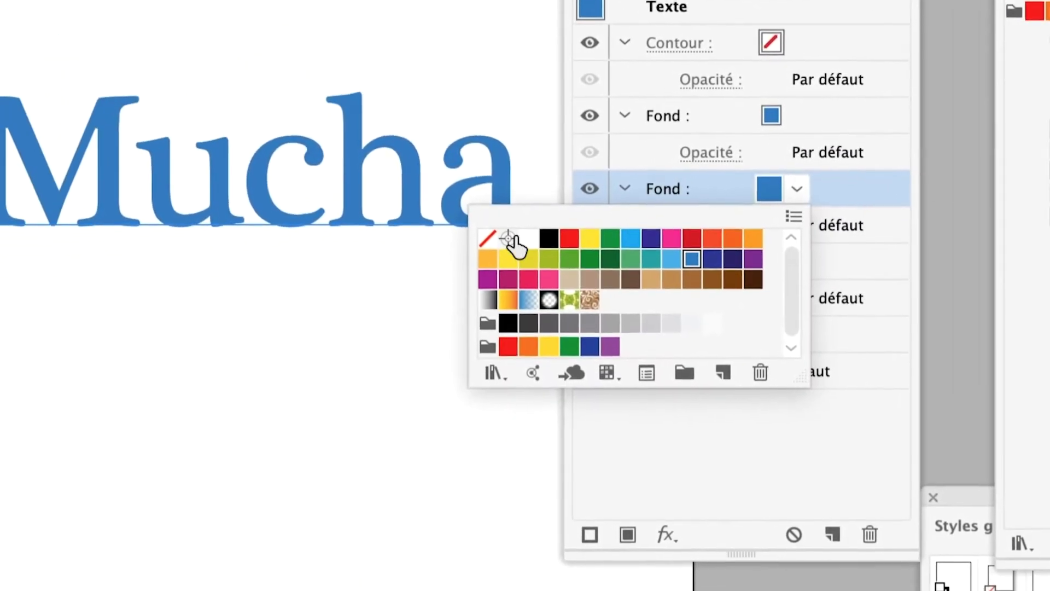
pyautogui.click(519, 247)
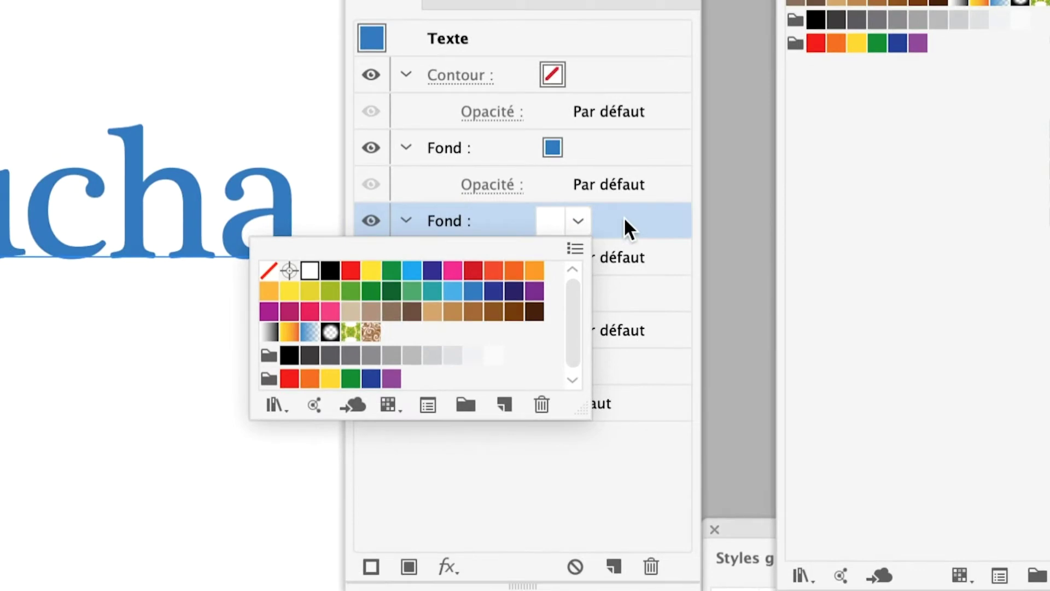
pyautogui.click(628, 224)
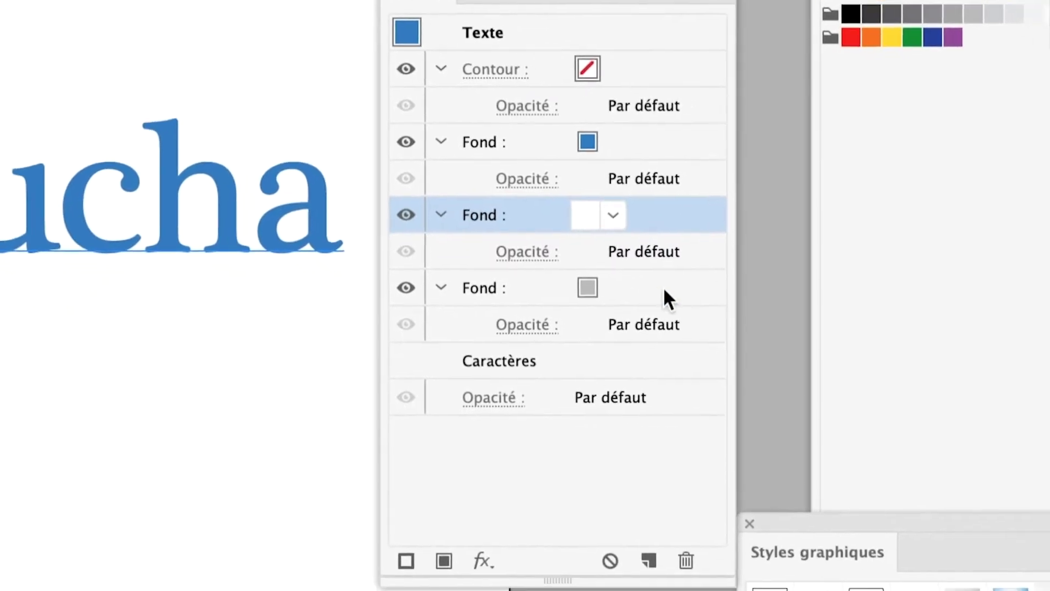
pyautogui.click(661, 337)
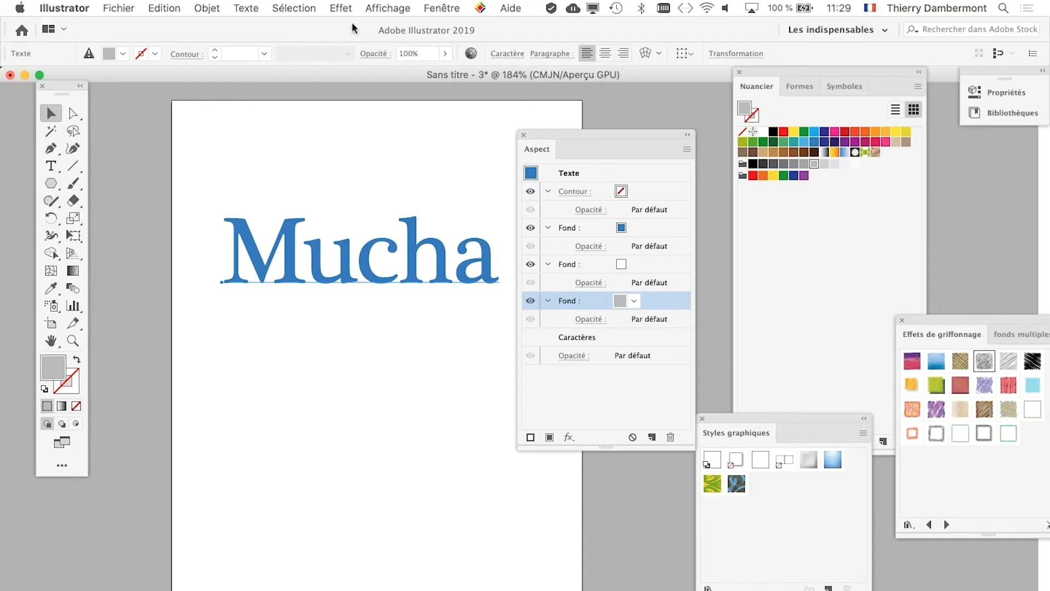
# Step: Apply a Transform effect offsetting the grey fill 2,8222 mm right and 1,0583 mm down
pyautogui.click(341, 7)
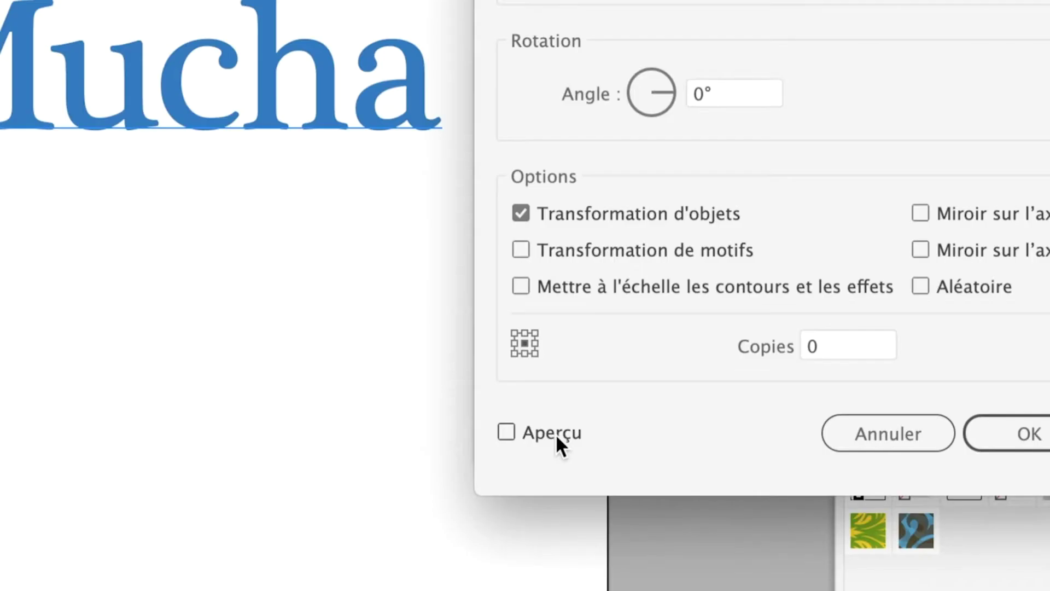
pyautogui.click(556, 434)
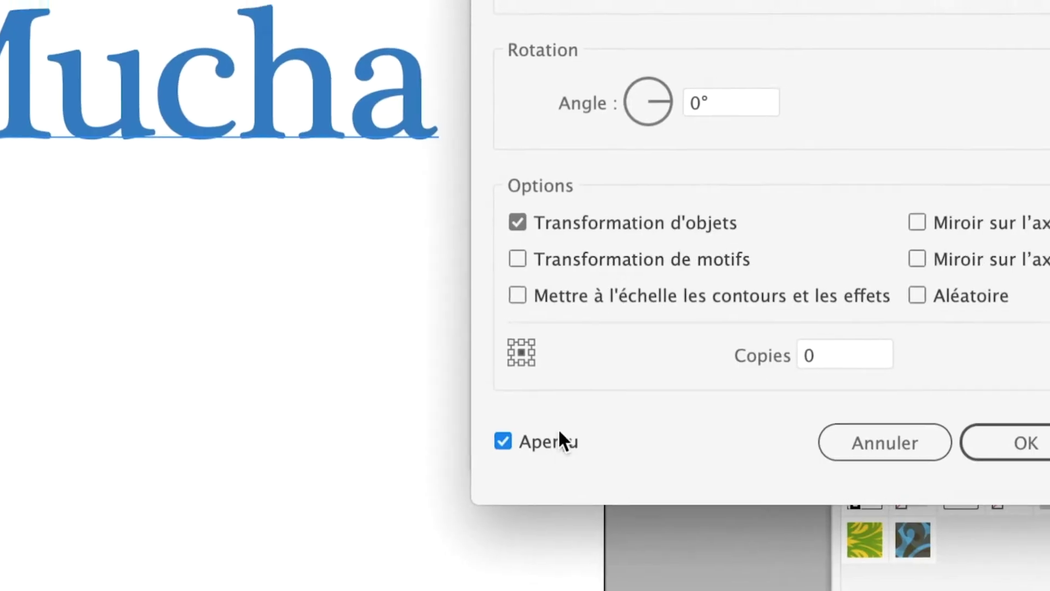
pyautogui.moveTo(634, 228)
pyautogui.mouseDown()
pyautogui.moveTo(664, 227)
pyautogui.moveTo(625, 236)
pyautogui.mouseUp()
pyautogui.press('Tab')
pyautogui.click(644, 278)
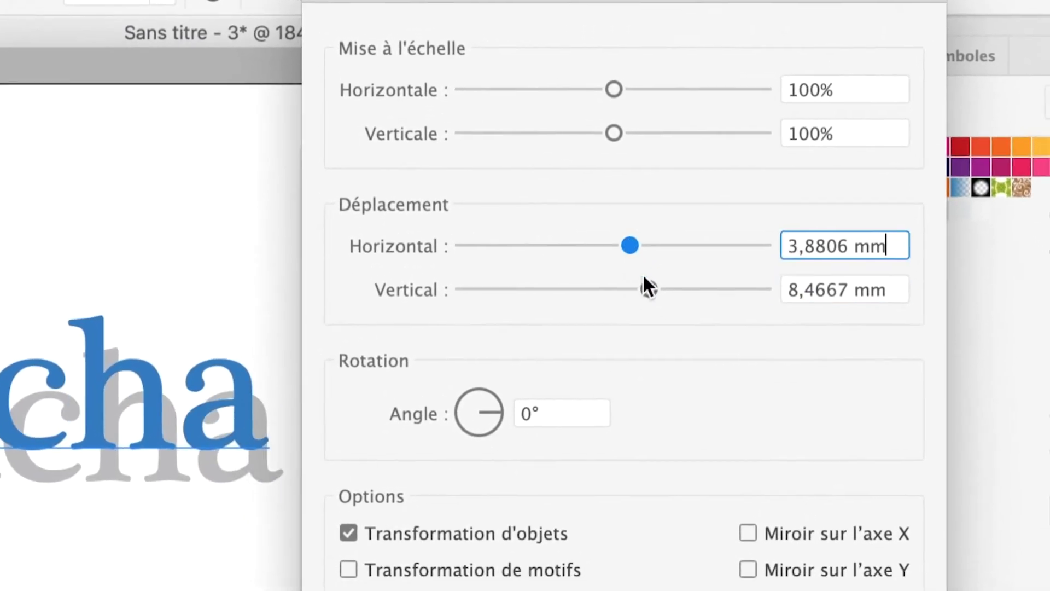
pyautogui.moveTo(646, 279)
pyautogui.mouseDown()
pyautogui.moveTo(634, 284)
pyautogui.moveTo(640, 266)
pyautogui.moveTo(635, 280)
pyautogui.mouseUp()
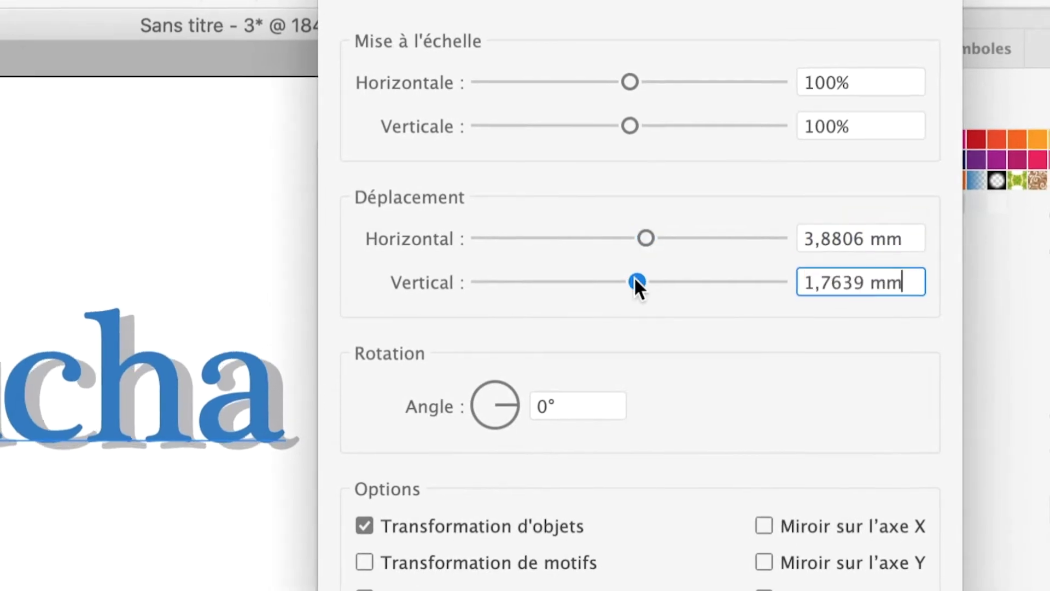
pyautogui.moveTo(643, 239); pyautogui.dragTo(639, 239)
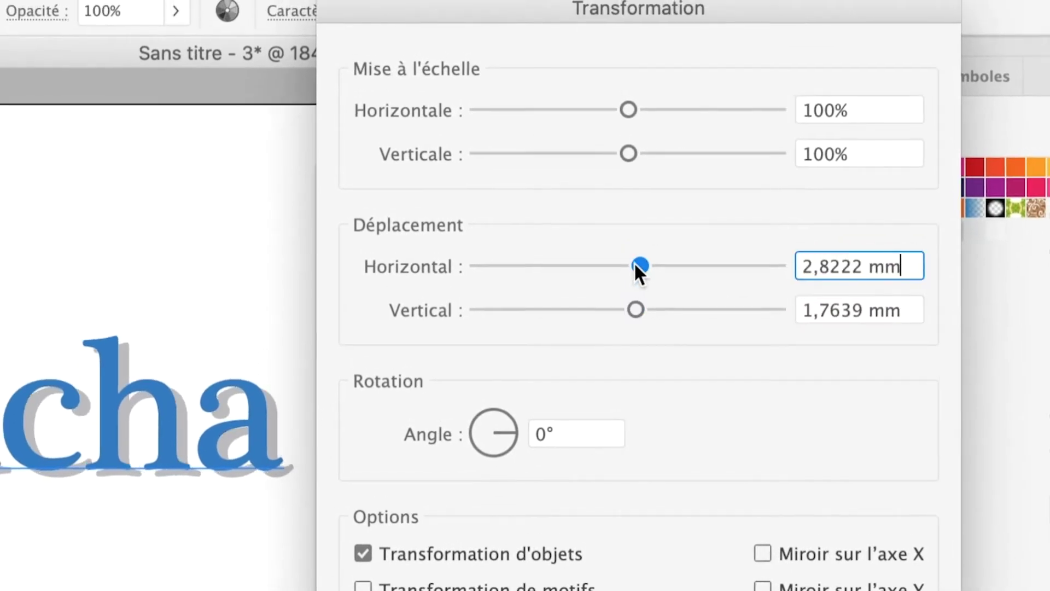
pyautogui.moveTo(636, 280); pyautogui.dragTo(633, 281)
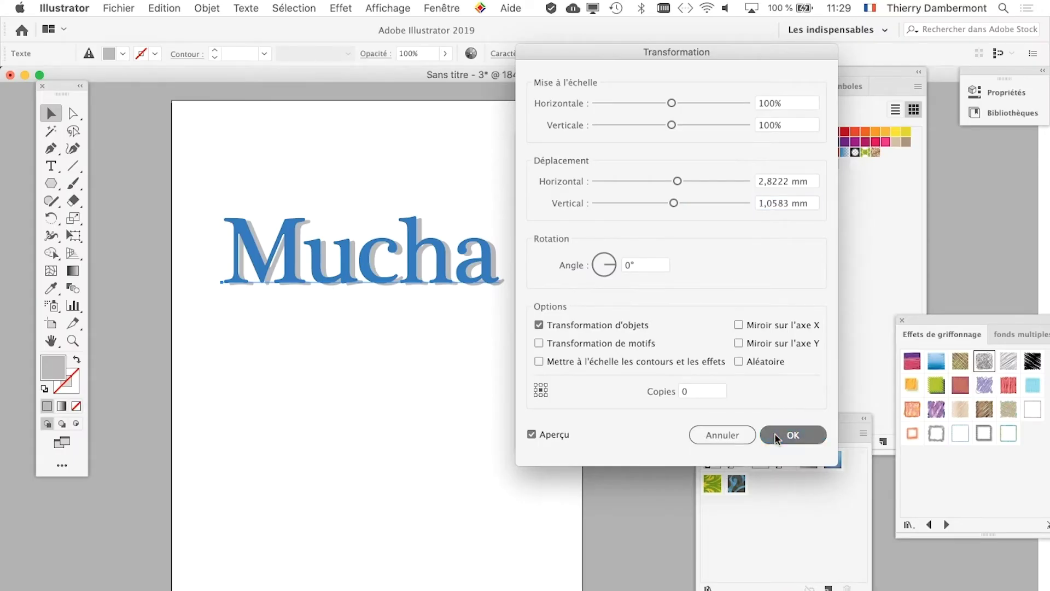
# Step: Give the white middle fill a Transform effect of 1,0583 mm right and 0,3528 mm down
pyautogui.click(776, 436)
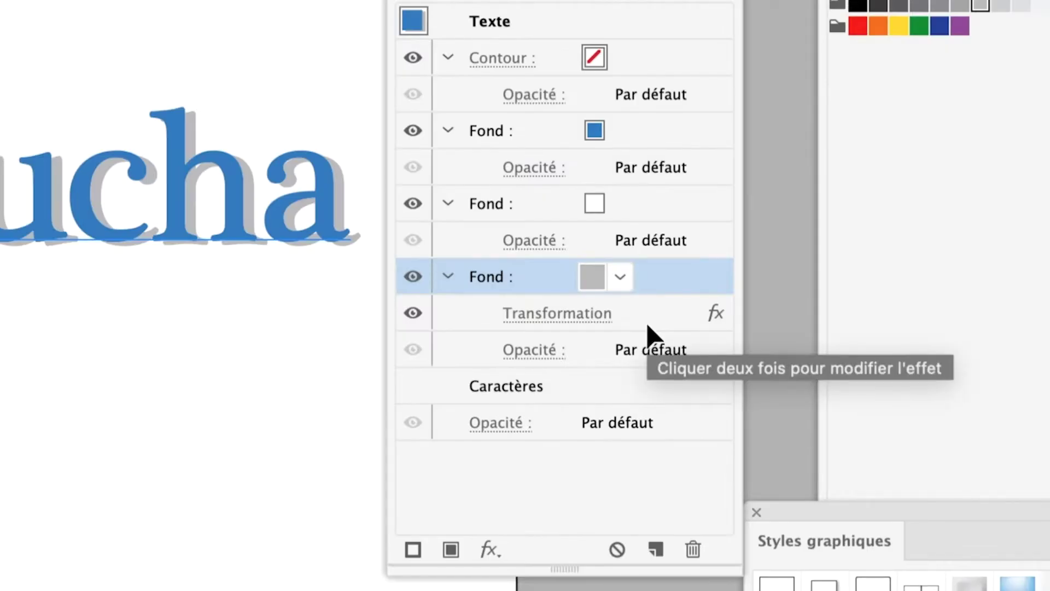
pyautogui.click(648, 325)
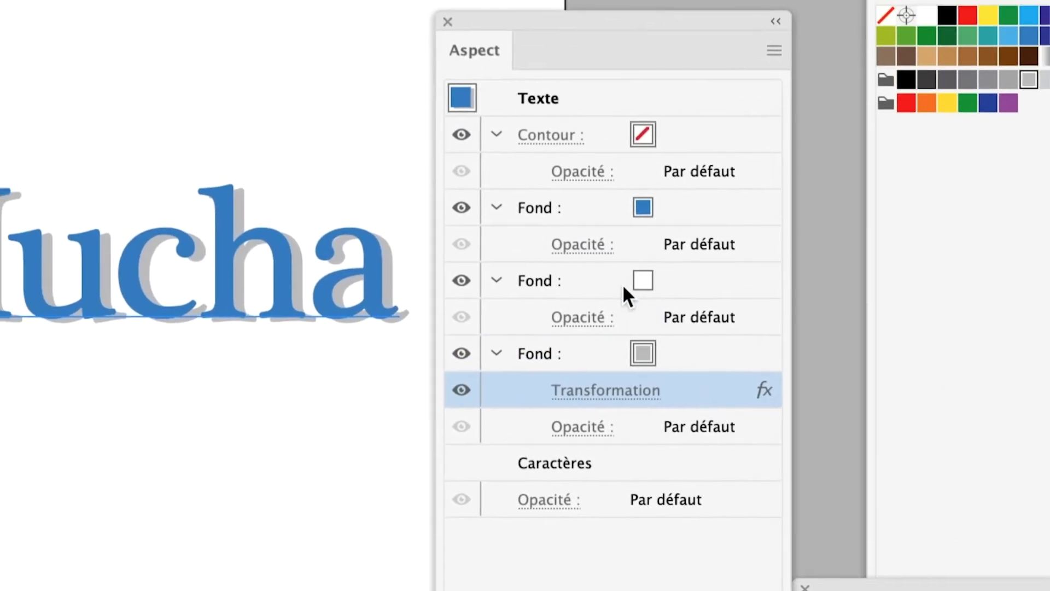
pyautogui.click(623, 287)
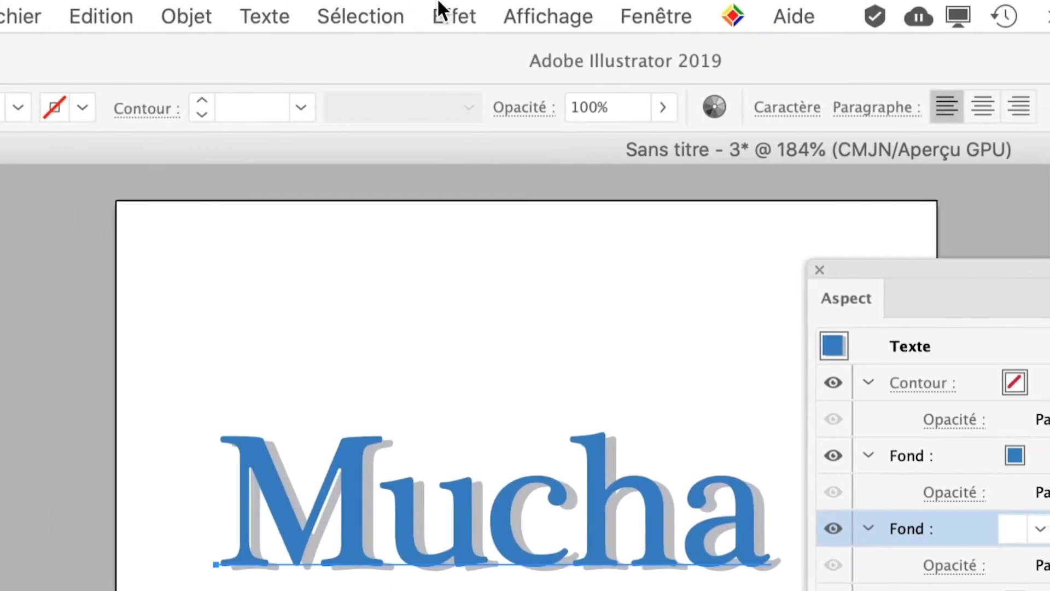
pyautogui.click(438, 12)
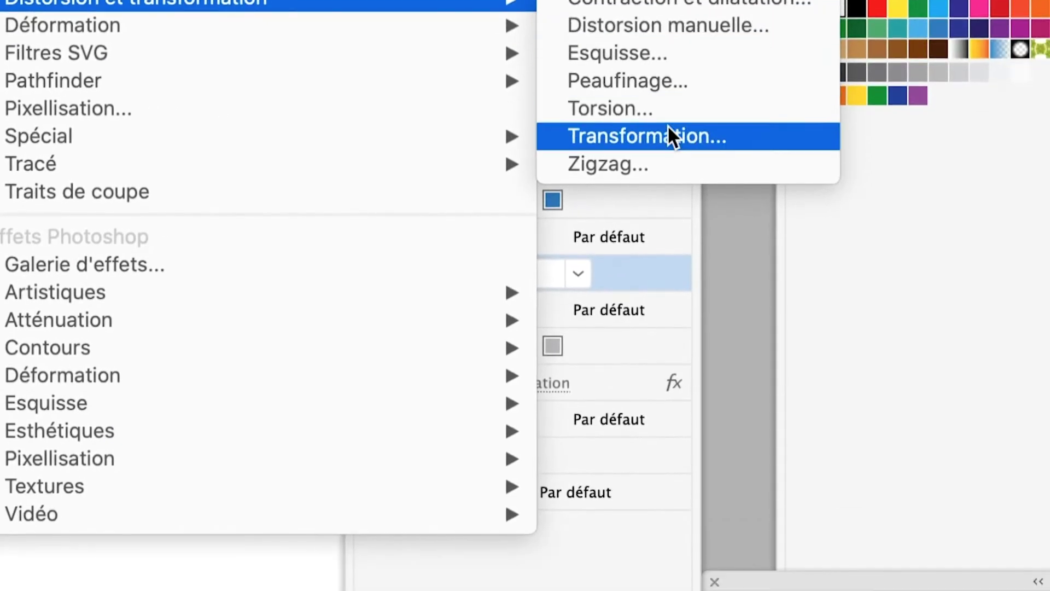
pyautogui.click(668, 131)
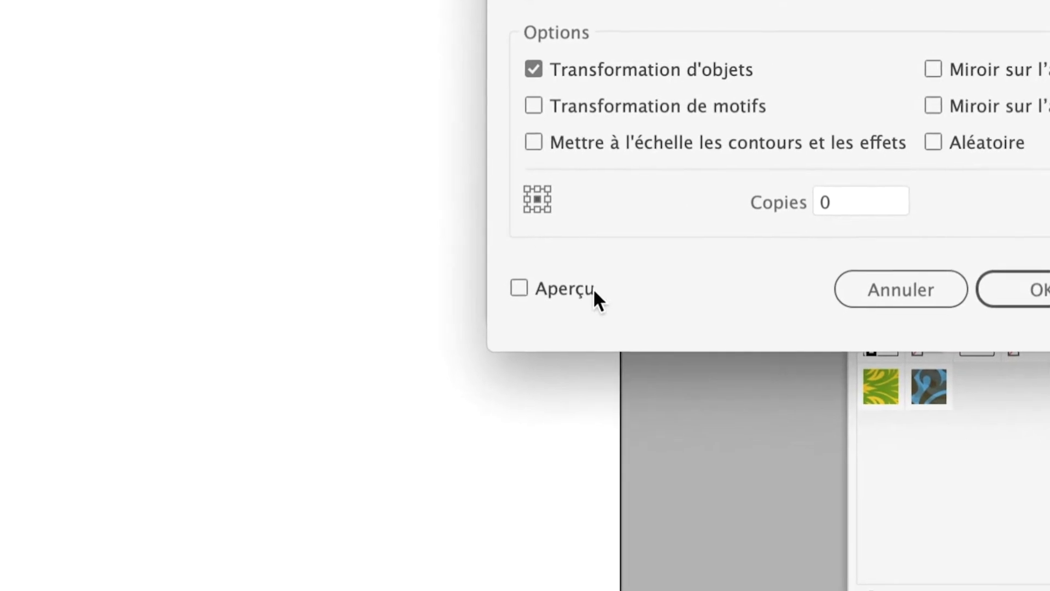
pyautogui.click(591, 289)
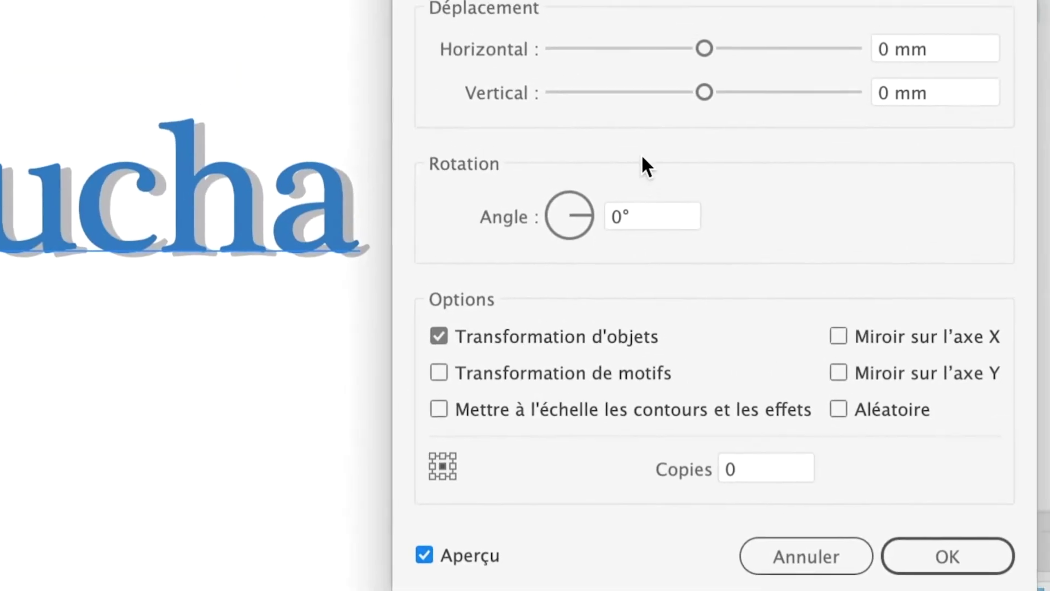
pyautogui.moveTo(661, 125); pyautogui.dragTo(664, 125)
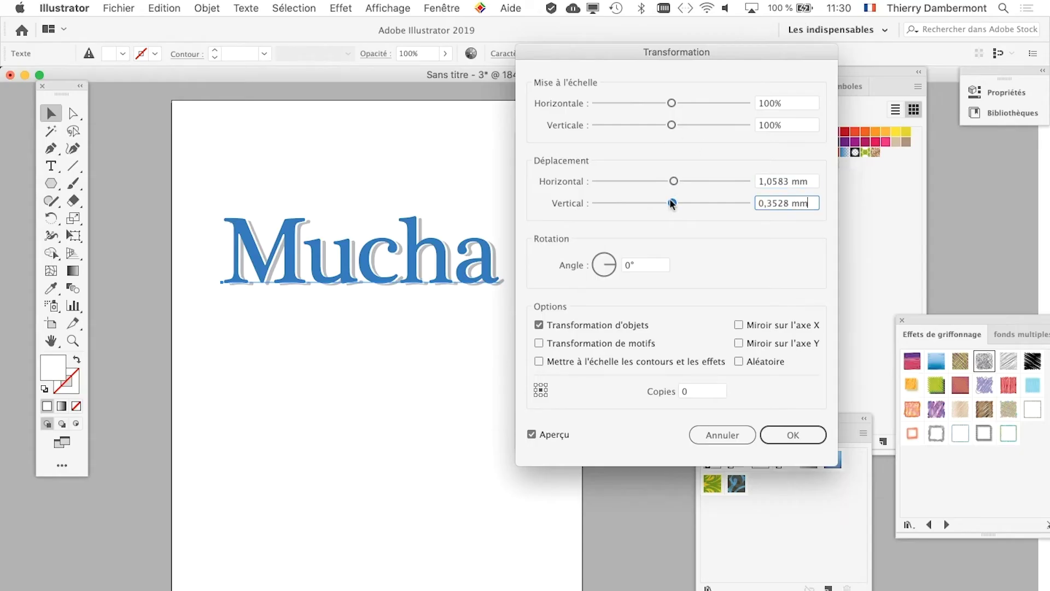
pyautogui.click(825, 432)
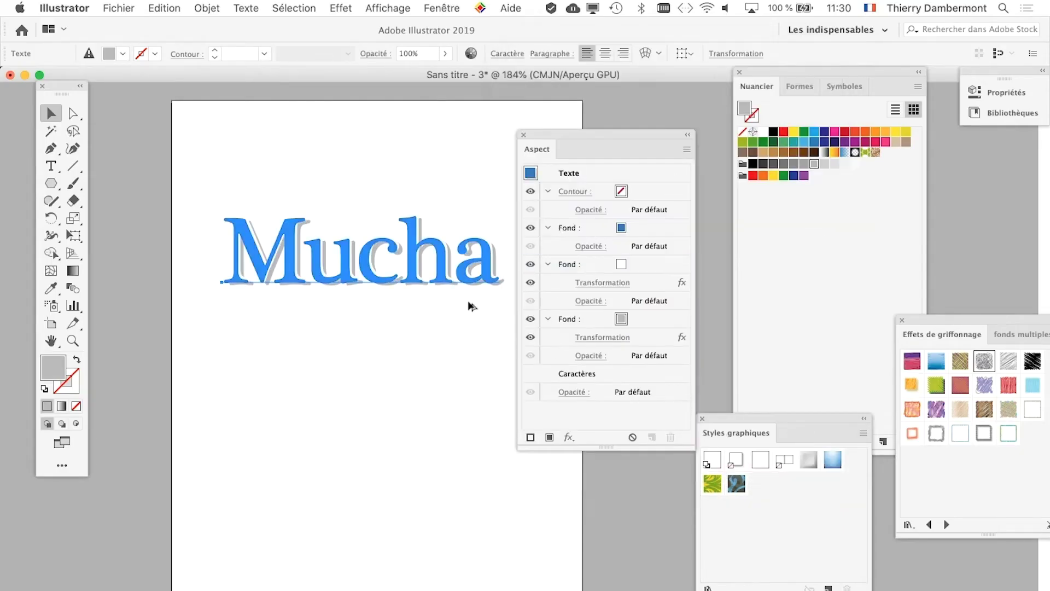
# Step: Change the Transform effect offset to 1,0583 mm horizontal and 0,7056 mm vertical
pyautogui.keyDown('alt'); pyautogui.scroll(5, 468, 305); pyautogui.keyUp('alt')
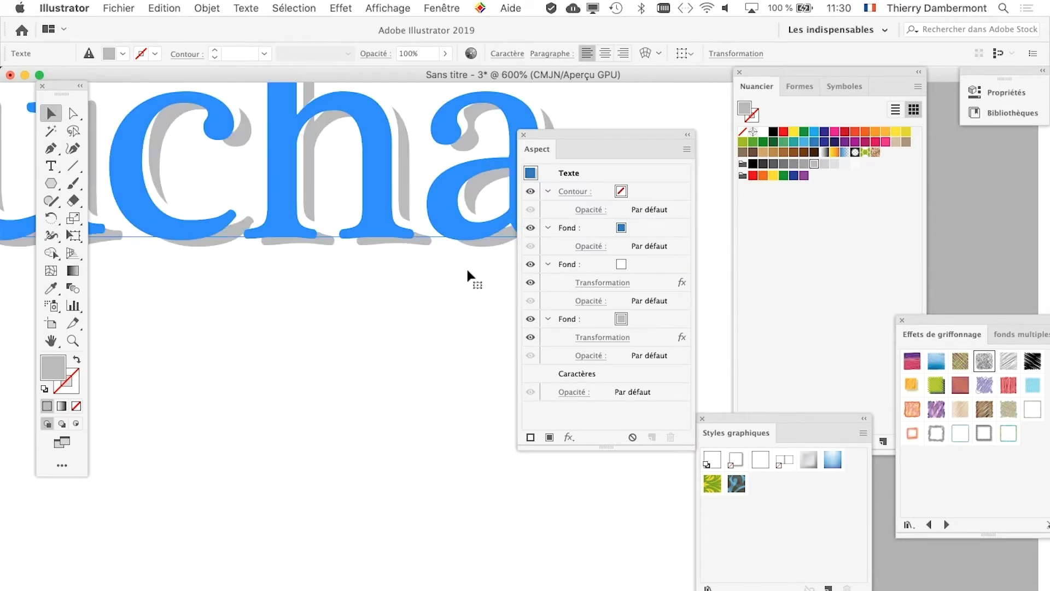
pyautogui.moveTo(603, 131); pyautogui.dragTo(740, 136)
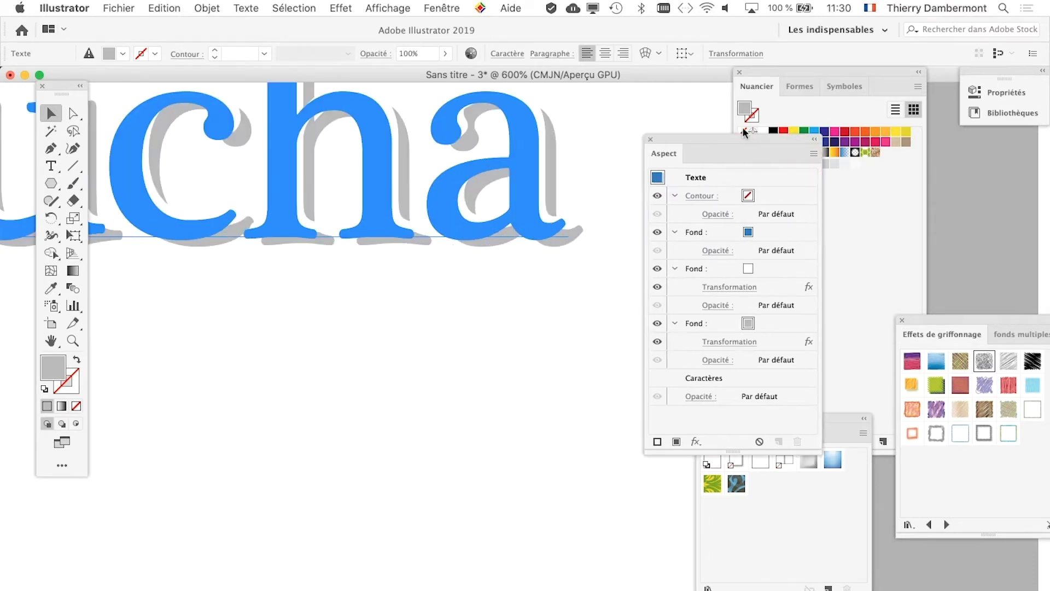
pyautogui.scroll(5, 336, 372)
pyautogui.hscroll(3, 335, 372)
pyautogui.scroll(2, 335, 372)
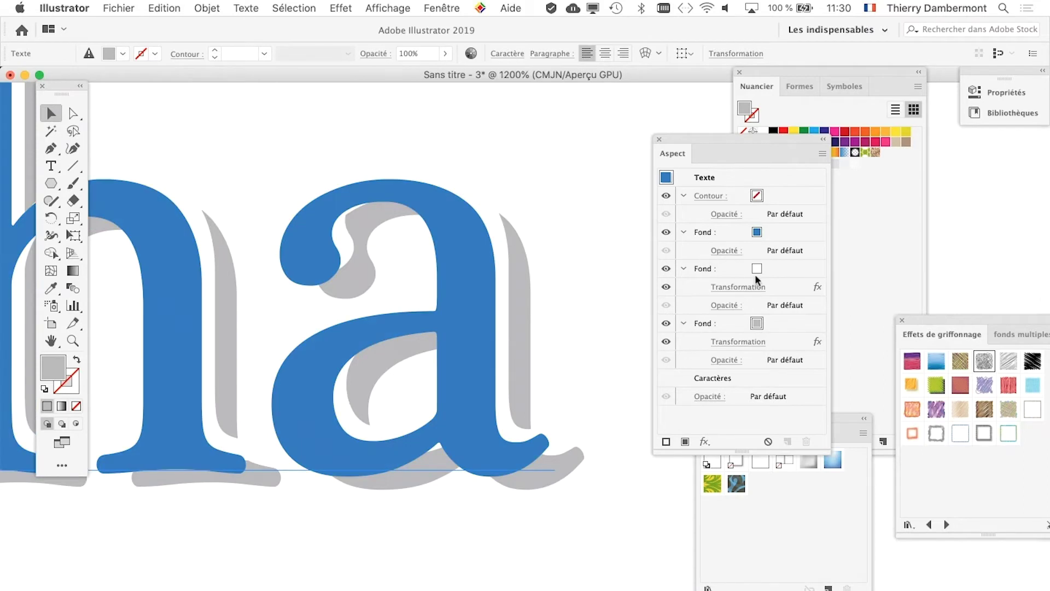
pyautogui.click(738, 287)
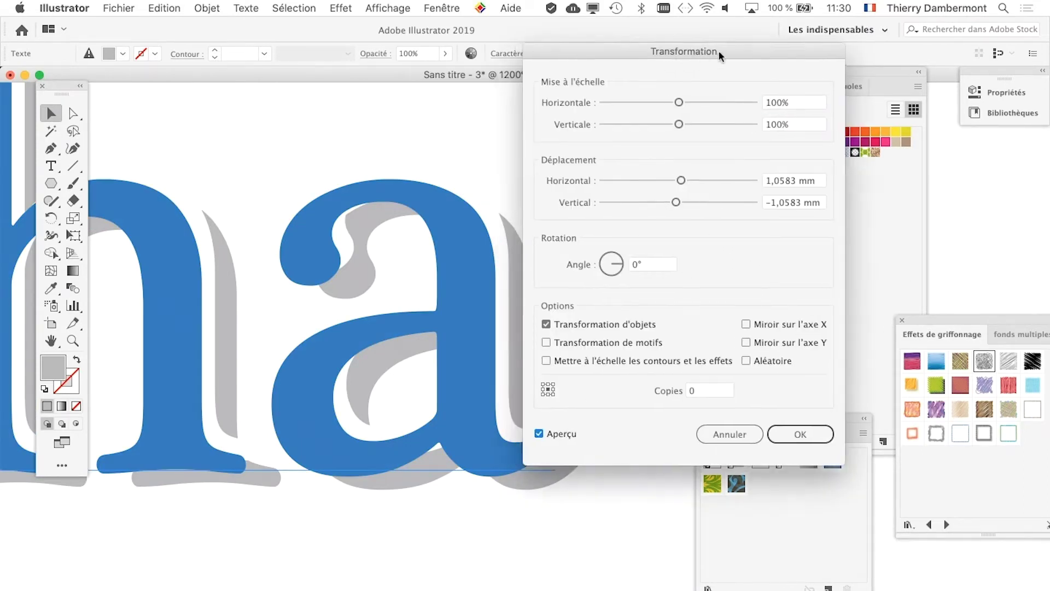
pyautogui.moveTo(713, 51); pyautogui.dragTo(833, 49)
pyautogui.moveTo(794, 181); pyautogui.dragTo(793, 182)
pyautogui.moveTo(790, 201); pyautogui.dragTo(792, 201)
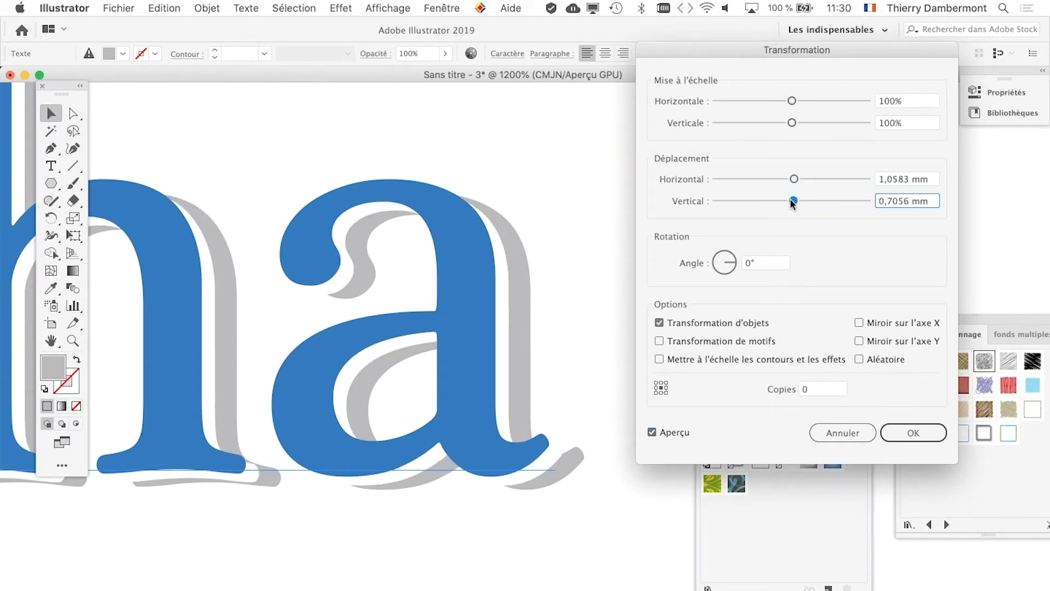
pyautogui.click(924, 434)
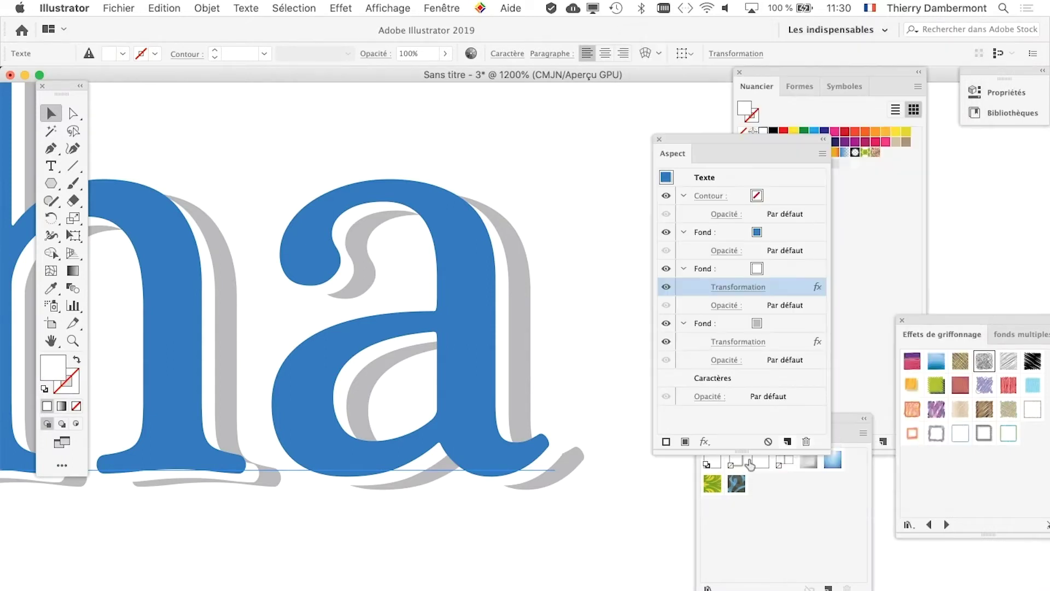
# Step: Deselect the text and zoom out to view the whole shadowed Mucha word
pyautogui.click(601, 542)
pyautogui.scroll(-1, 608, 526)
pyautogui.scroll(-1, 612, 527)
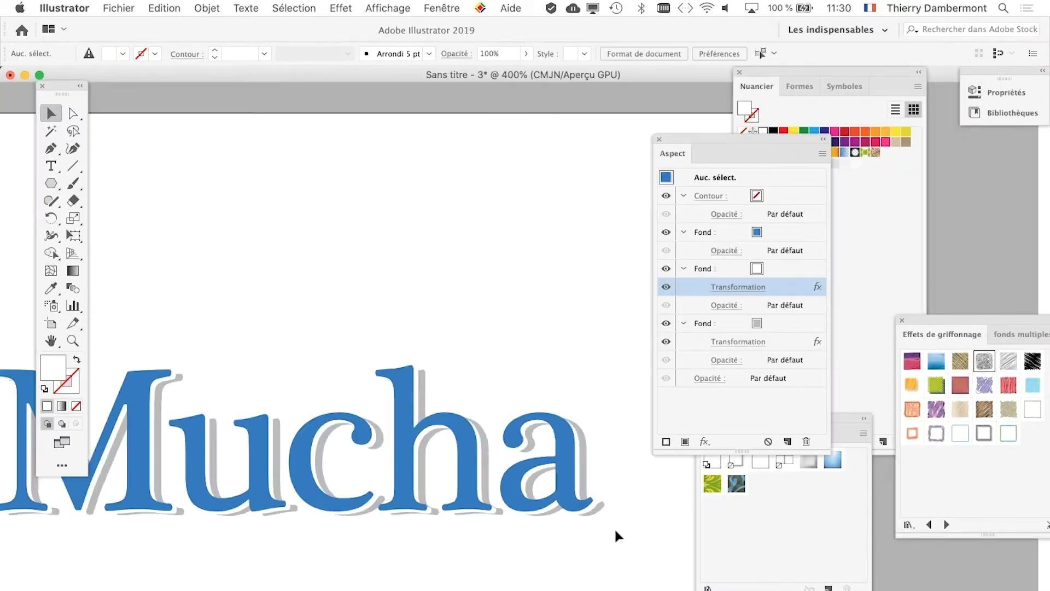
pyautogui.scroll(-2, 614, 526)
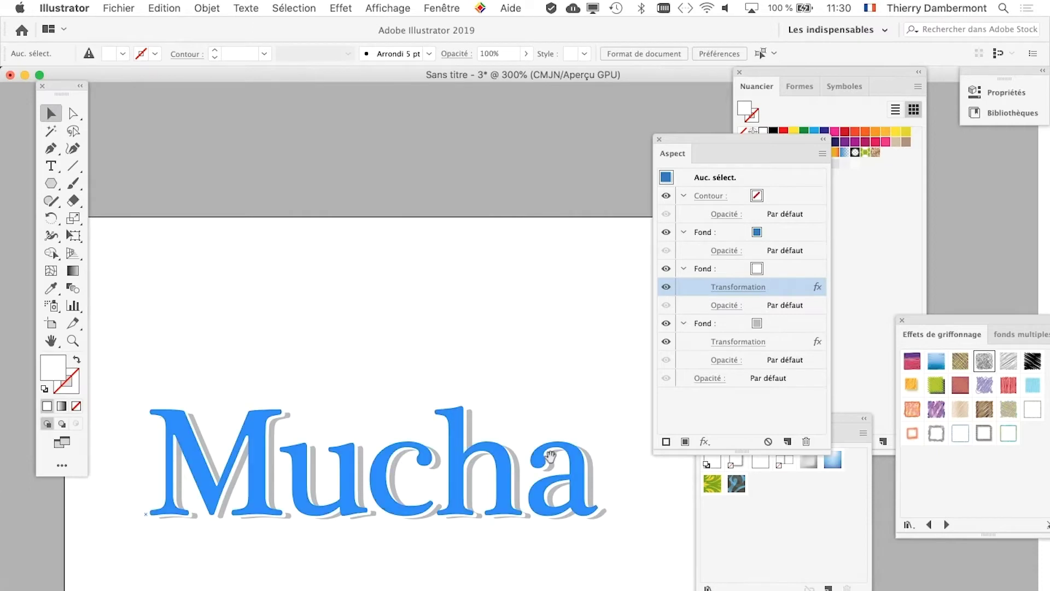
pyautogui.scroll(-5, 573, 247)
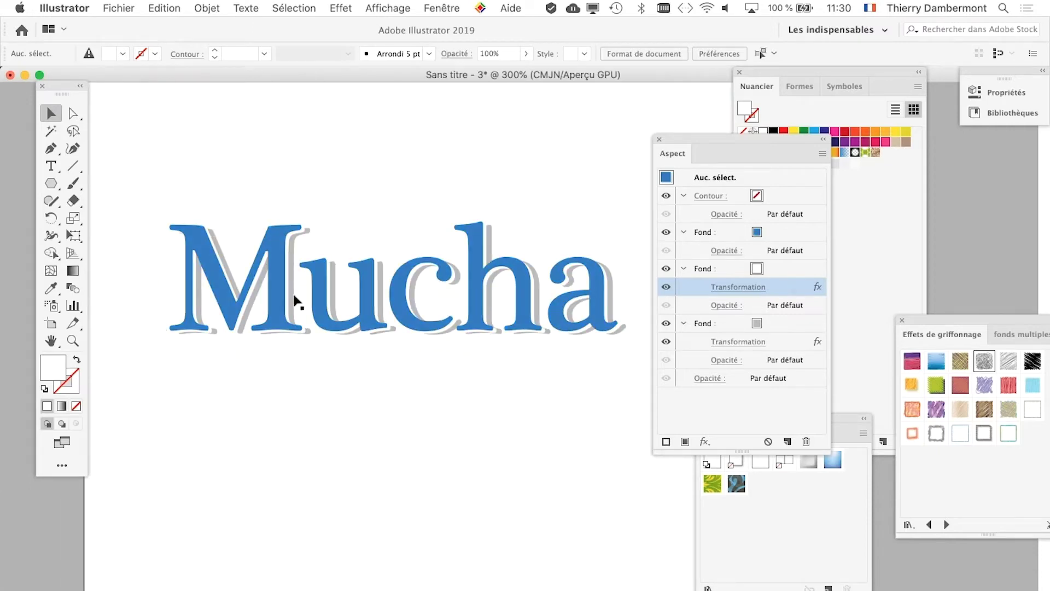
# Step: Save the artwork as 'fond multiples pour un soulignement des formes.ai' with default Illustrator options
pyautogui.click(119, 8)
pyautogui.click(148, 134)
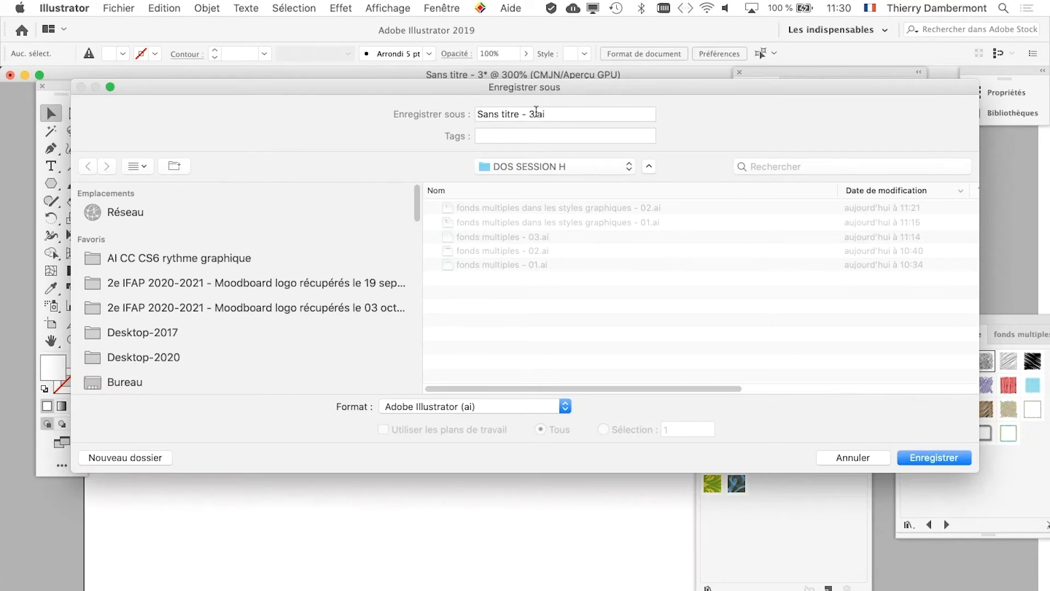
pyautogui.click(535, 114)
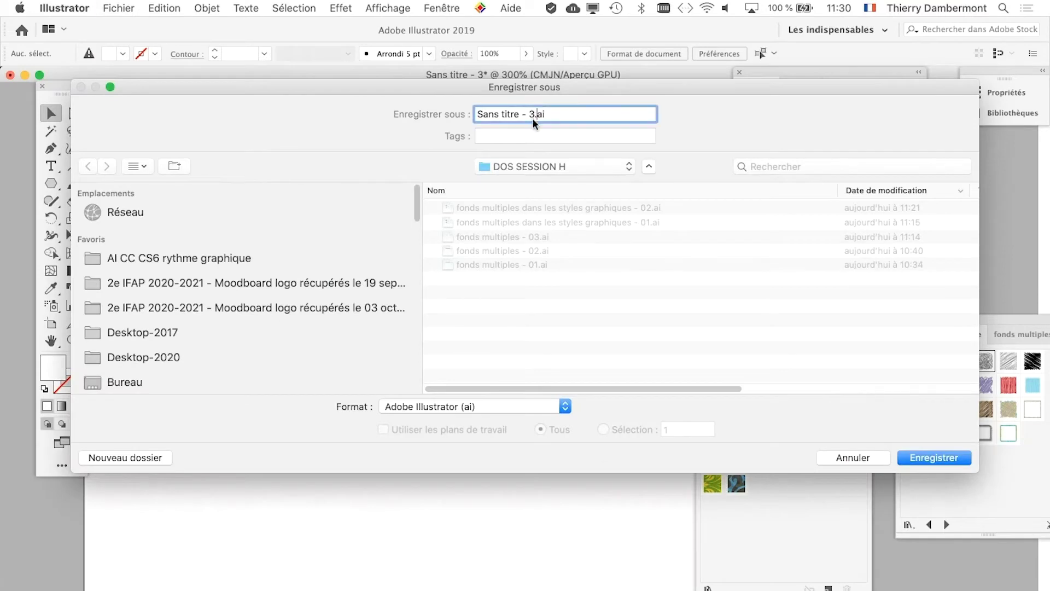
pyautogui.moveTo(530, 116); pyautogui.dragTo(453, 115)
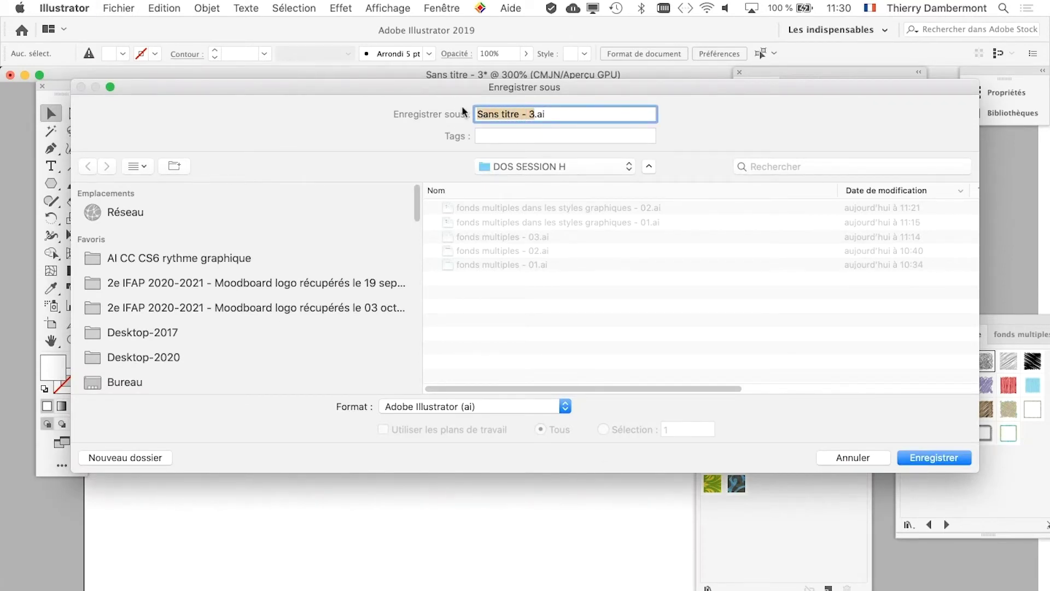
pyautogui.write('fond ultiple')
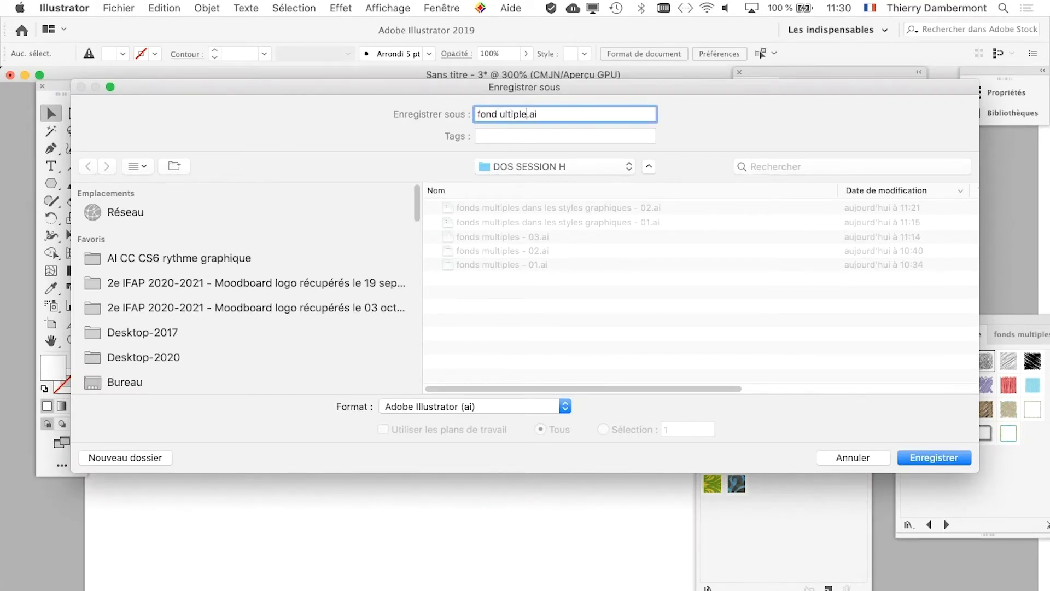
pyautogui.write('ent des formes')
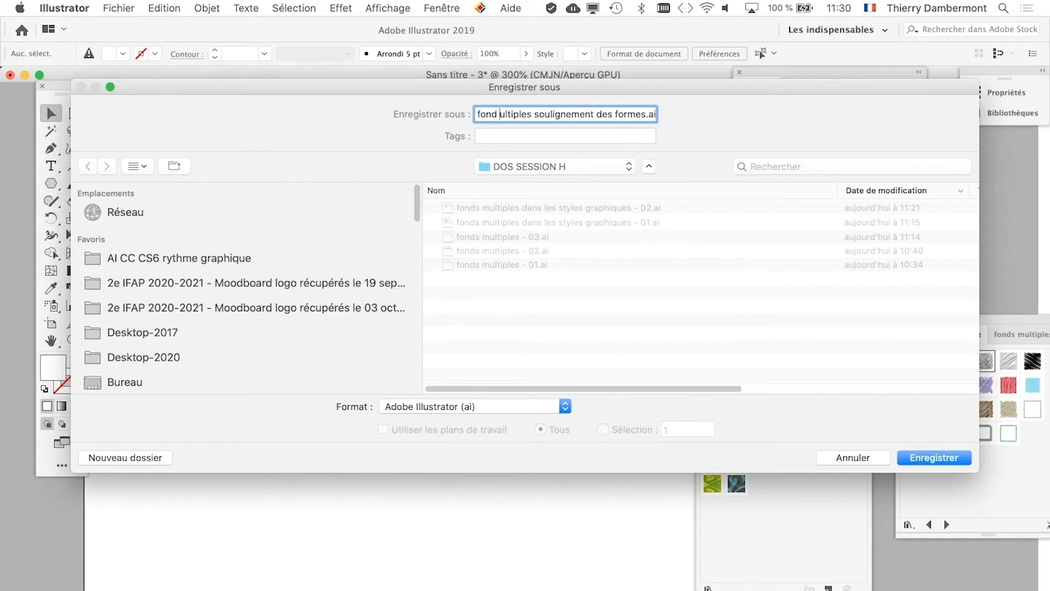
pyautogui.write('m')
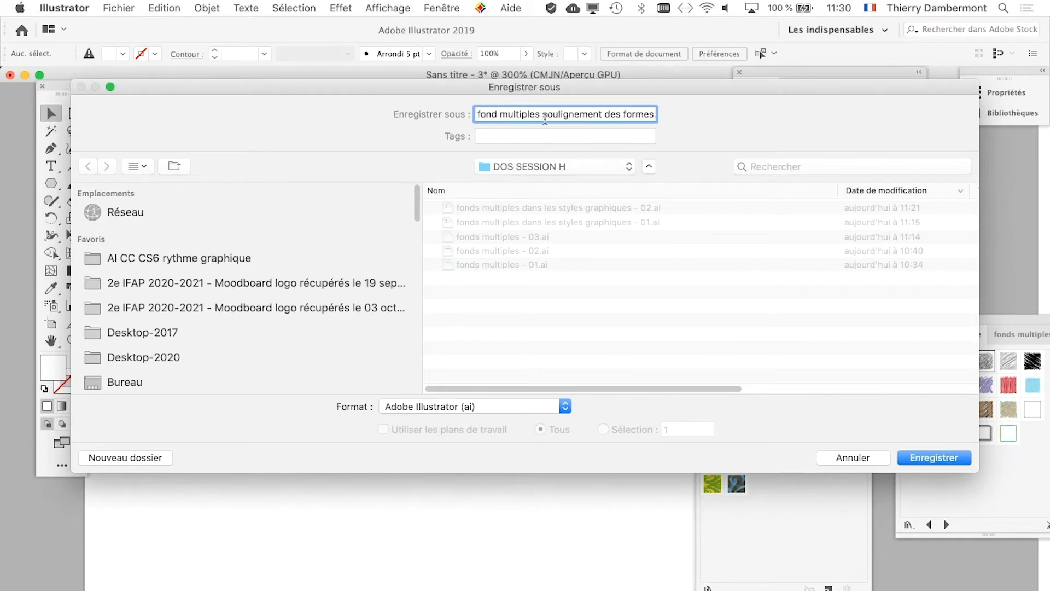
pyautogui.write('pour un')
pyautogui.click(936, 457)
pyautogui.click(796, 515)
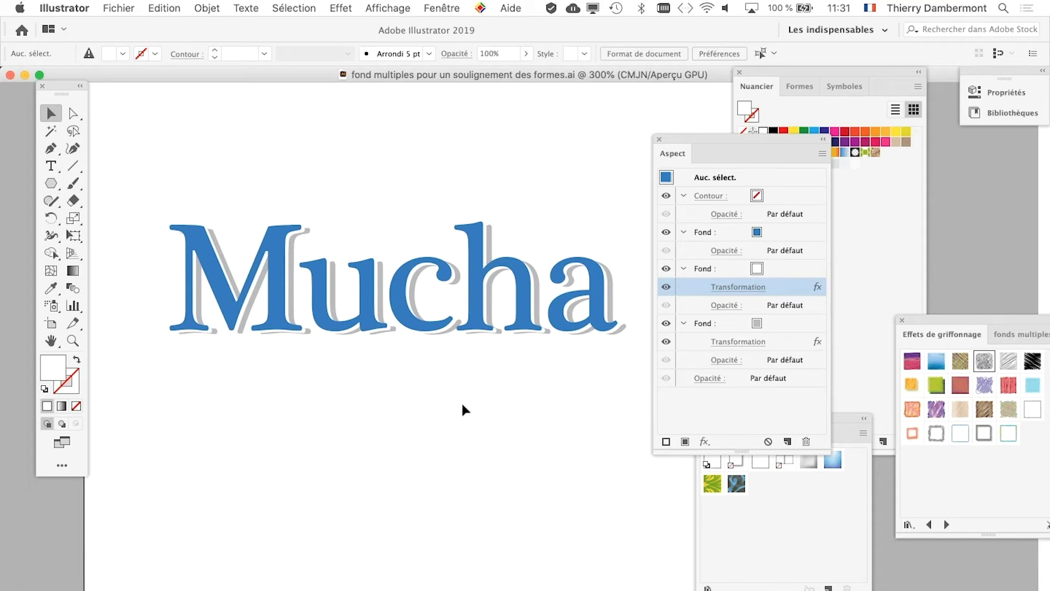
# Step: Zoom out and scroll to view more of the artboard
pyautogui.press('super+minus')
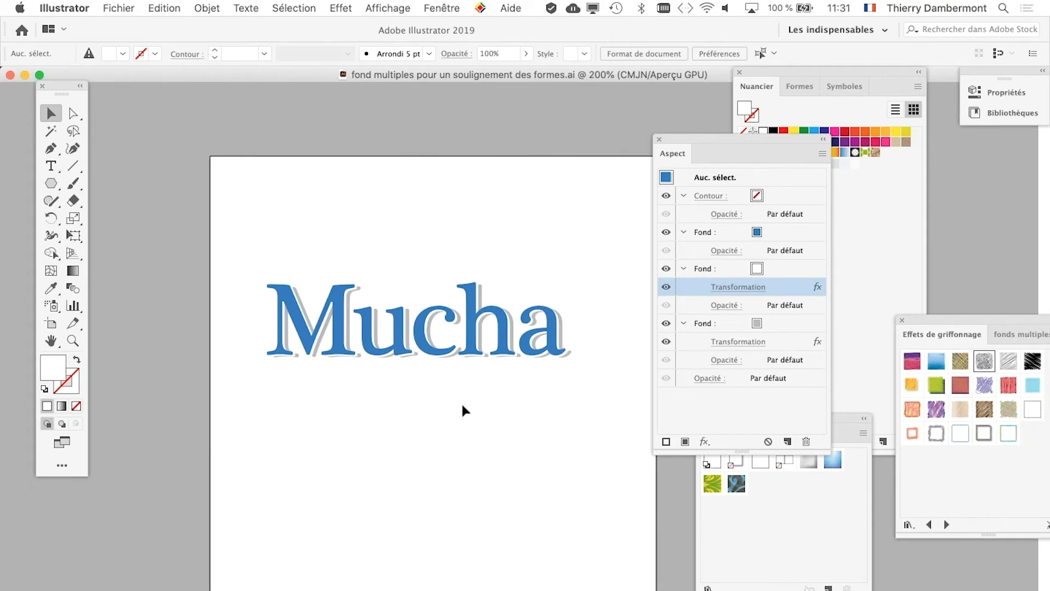
pyautogui.hscroll(1, 457, 399)
pyautogui.scroll(-4, 438, 323)
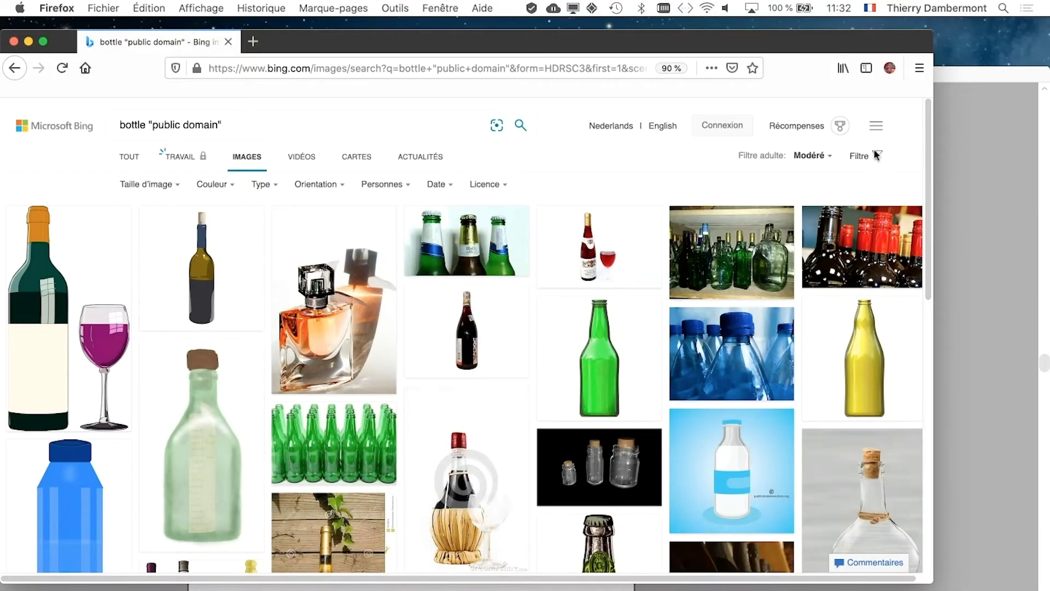
# Step: Open the green bottle result from Bing Images at full size
pyautogui.click(879, 157)
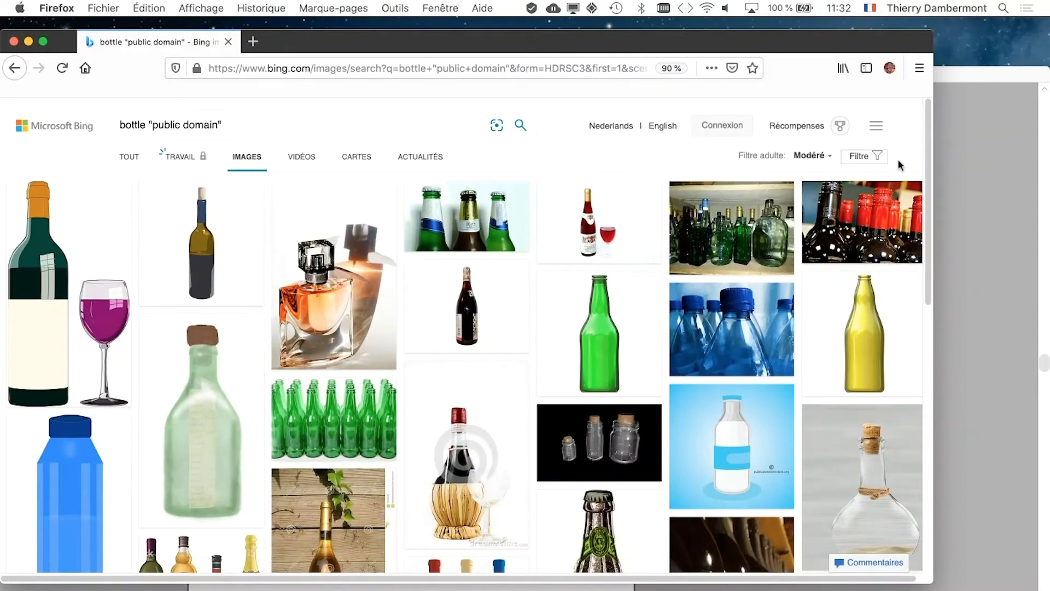
pyautogui.click(860, 156)
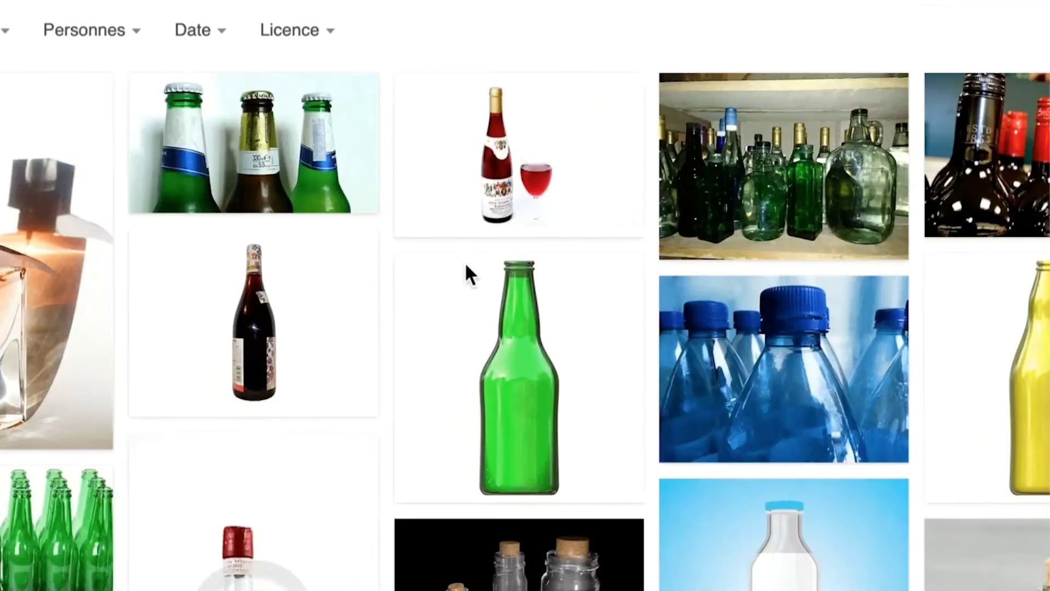
pyautogui.click(506, 305)
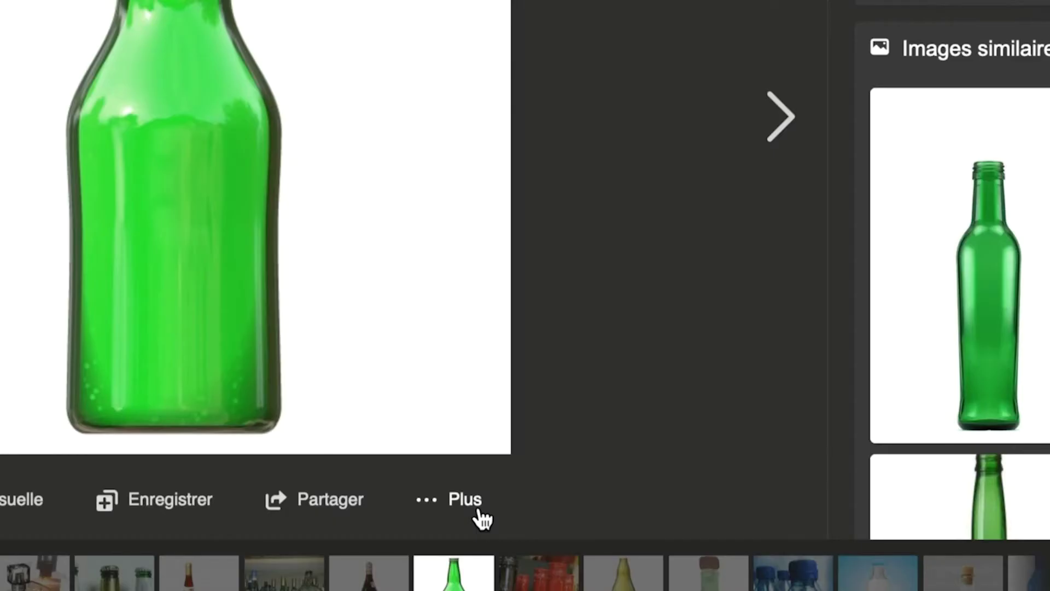
pyautogui.click(479, 513)
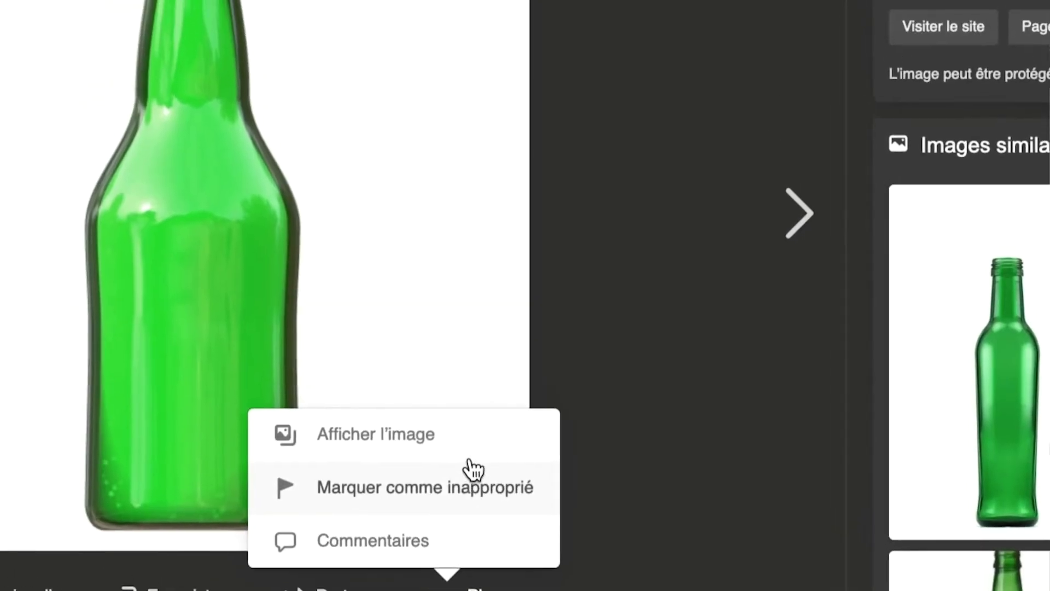
pyautogui.click(438, 346)
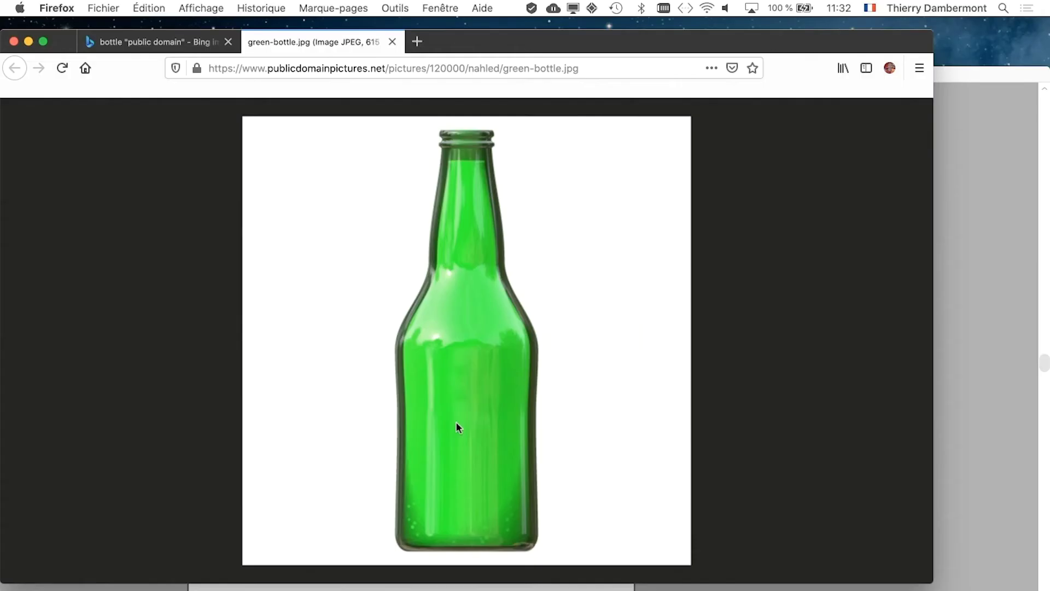
# Step: Save the bottle picture as green-bottle.jpg and return to Illustrator
pyautogui.rightClick(542, 302)
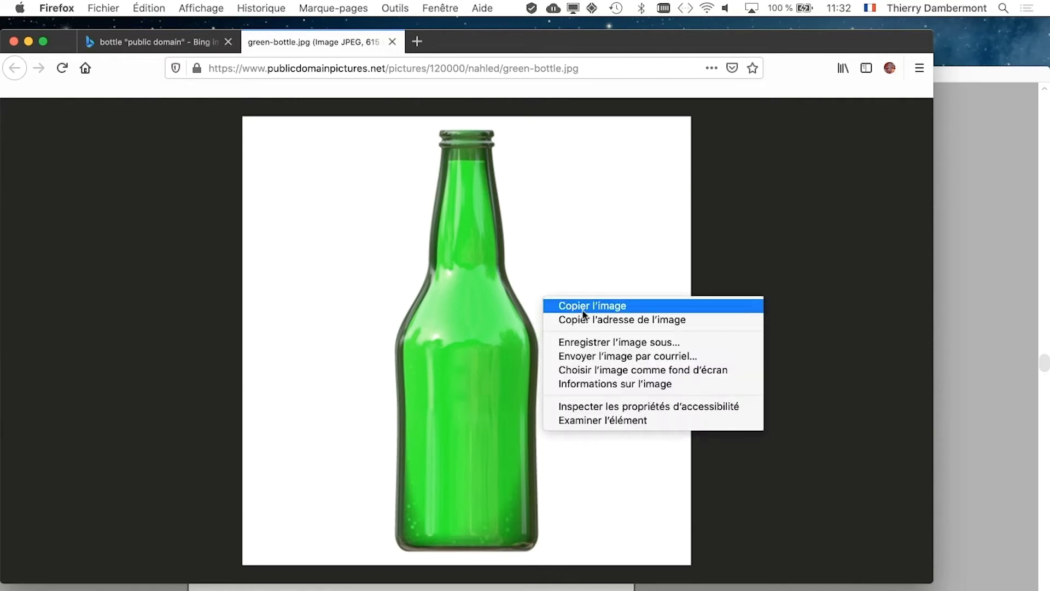
pyautogui.click(616, 342)
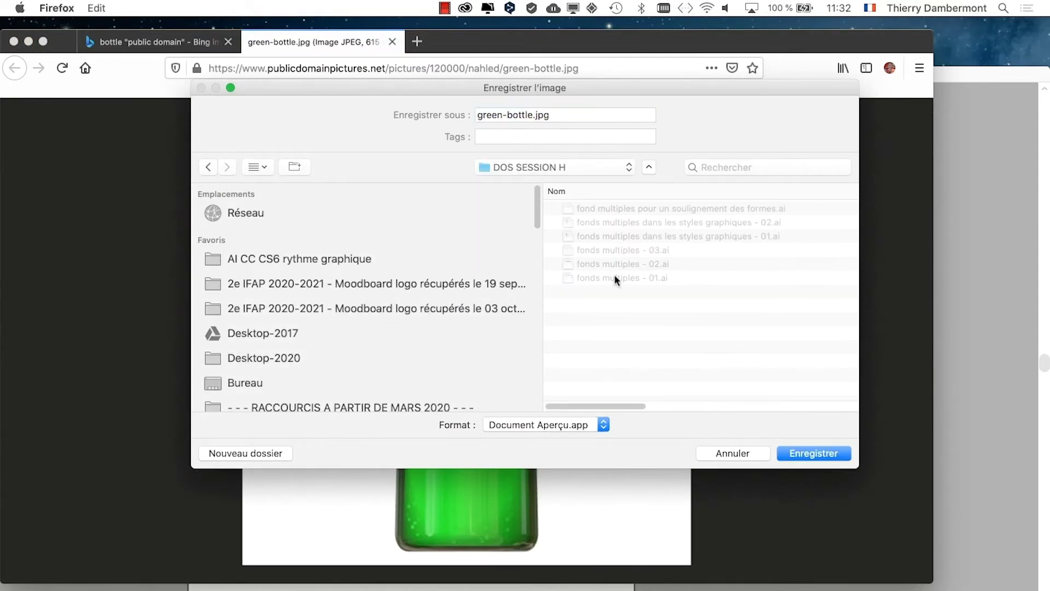
pyautogui.click(812, 454)
pyautogui.press('super+Tab')
pyautogui.press('super+Tab')
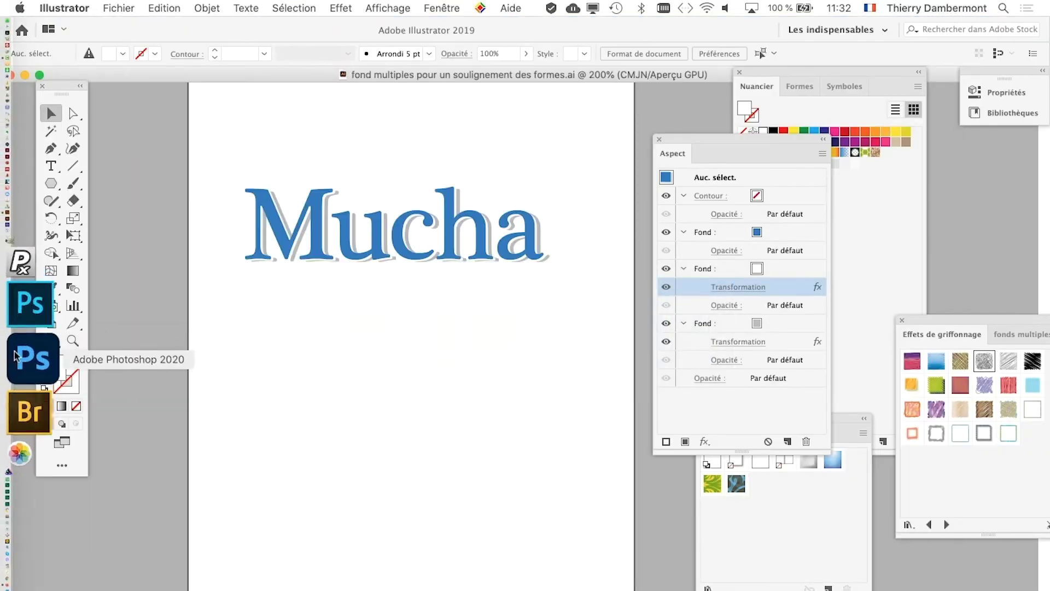
# Step: Launch Photoshop and open green-bottle.jpg from the DOS SESSION H folder
pyautogui.click(16, 350)
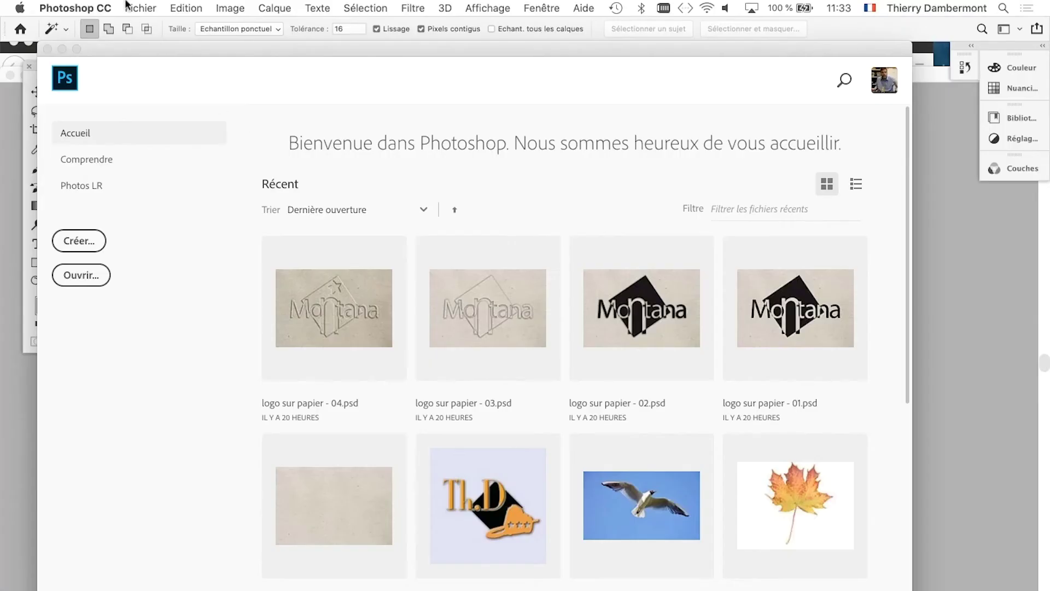
pyautogui.click(127, 6)
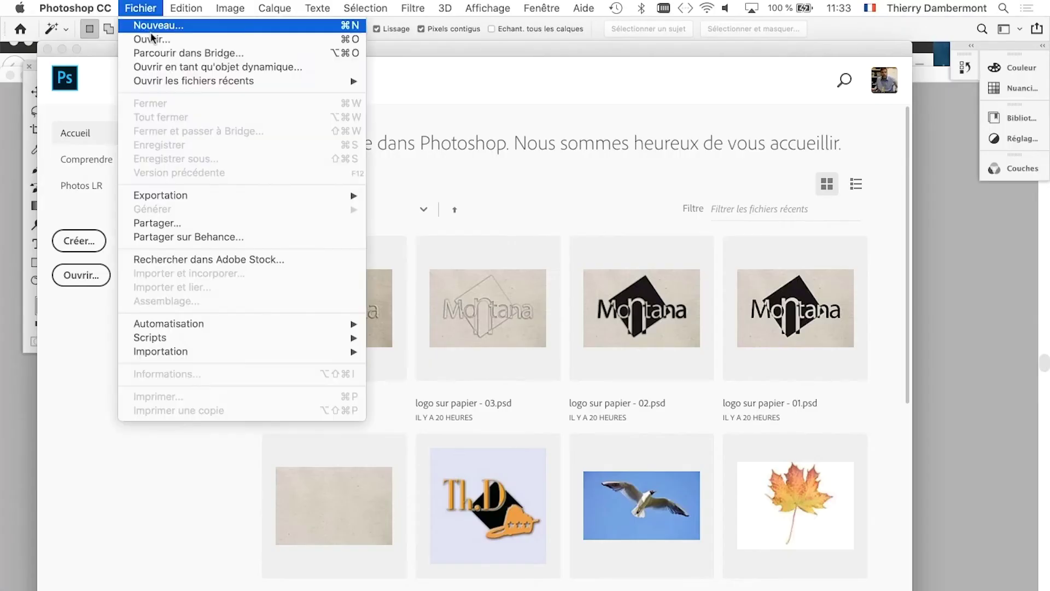
pyautogui.click(148, 38)
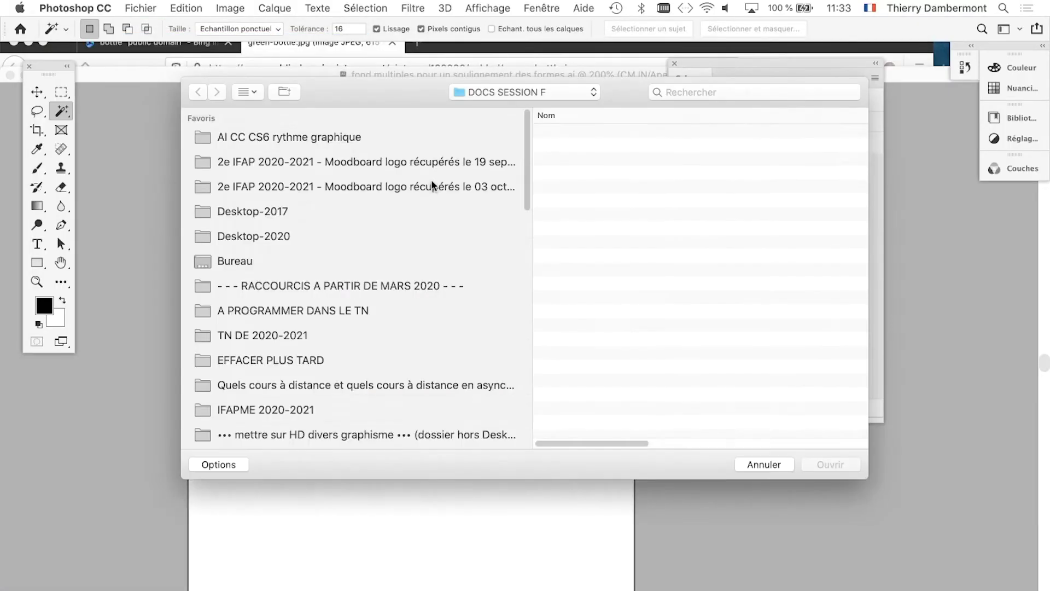
pyautogui.click(630, 136)
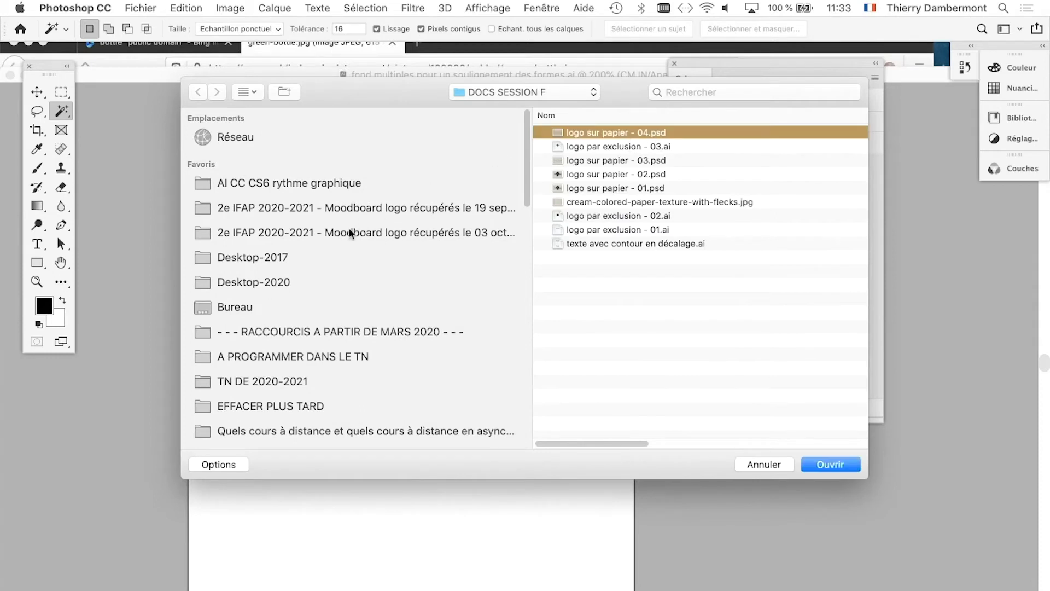
pyautogui.click(525, 93)
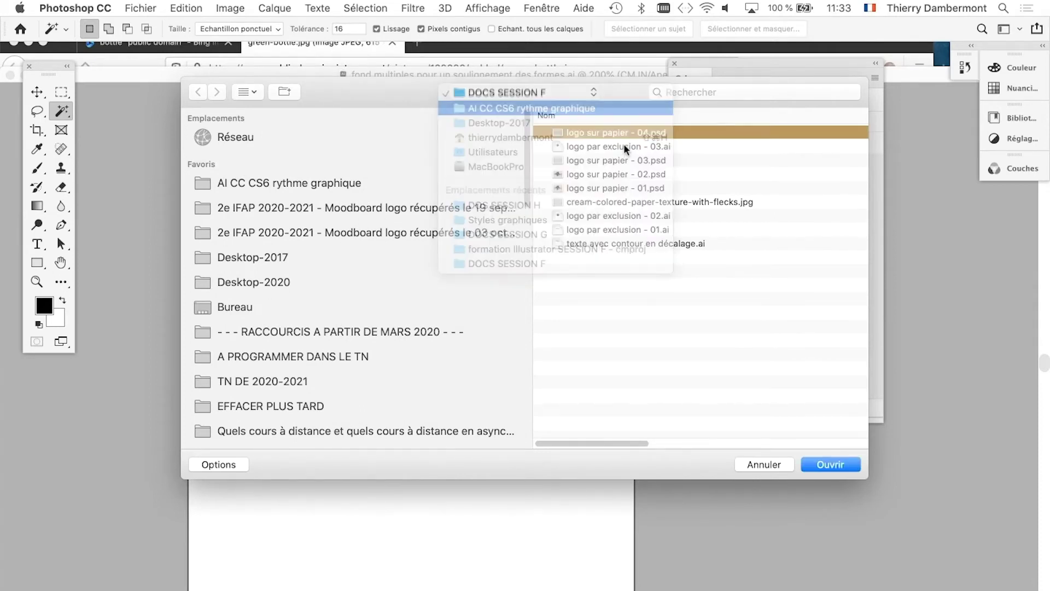
pyautogui.doubleClick(656, 134)
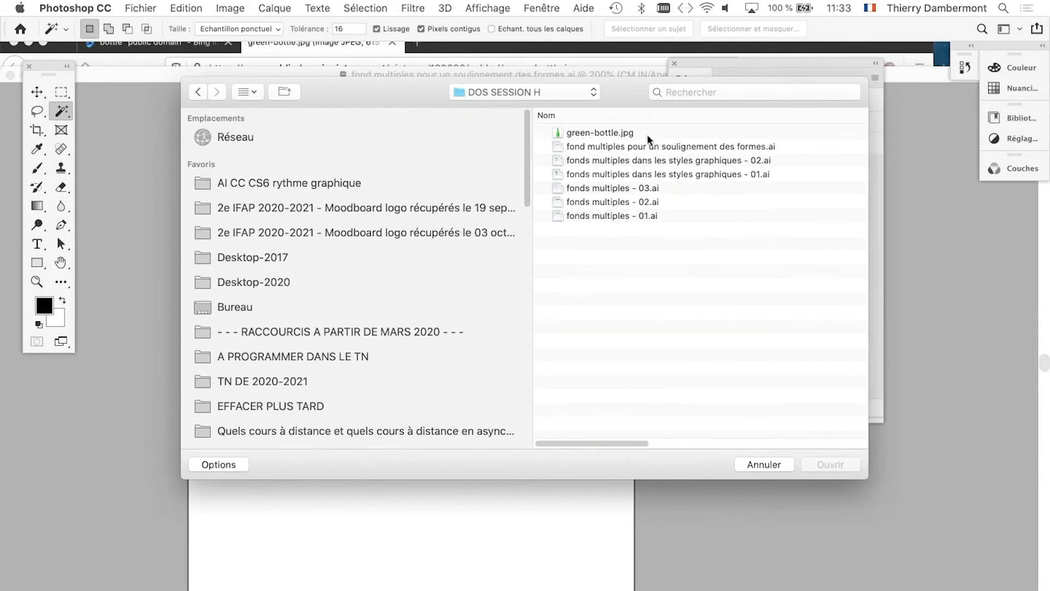
pyautogui.click(656, 133)
pyautogui.click(831, 464)
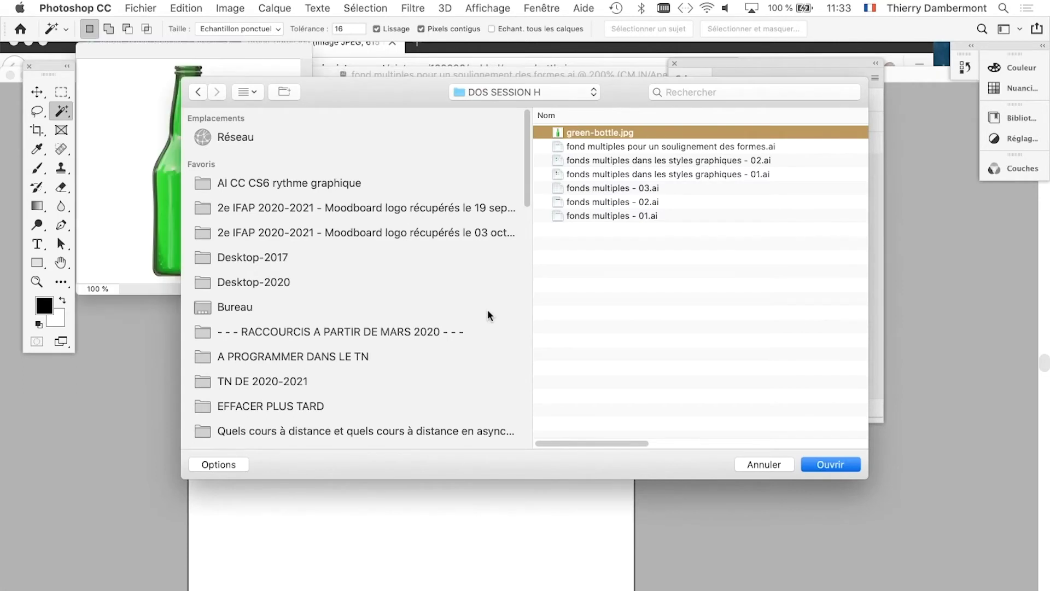
# Step: Select the white background around the bottle with the Magic Wand at tolerance 16
pyautogui.press('f')
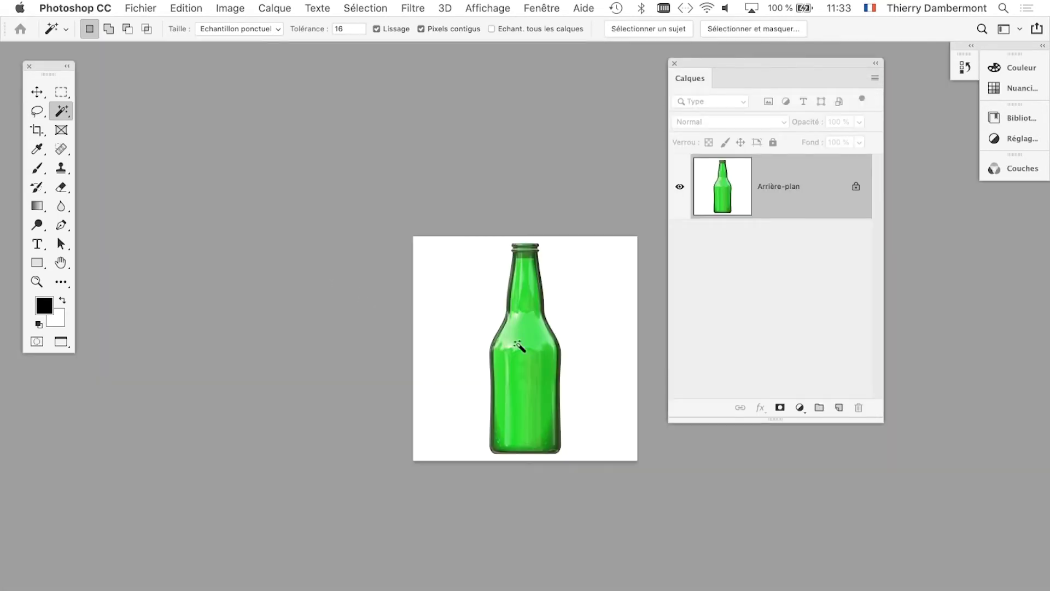
pyautogui.moveTo(429, 323); pyautogui.dragTo(249, 276)
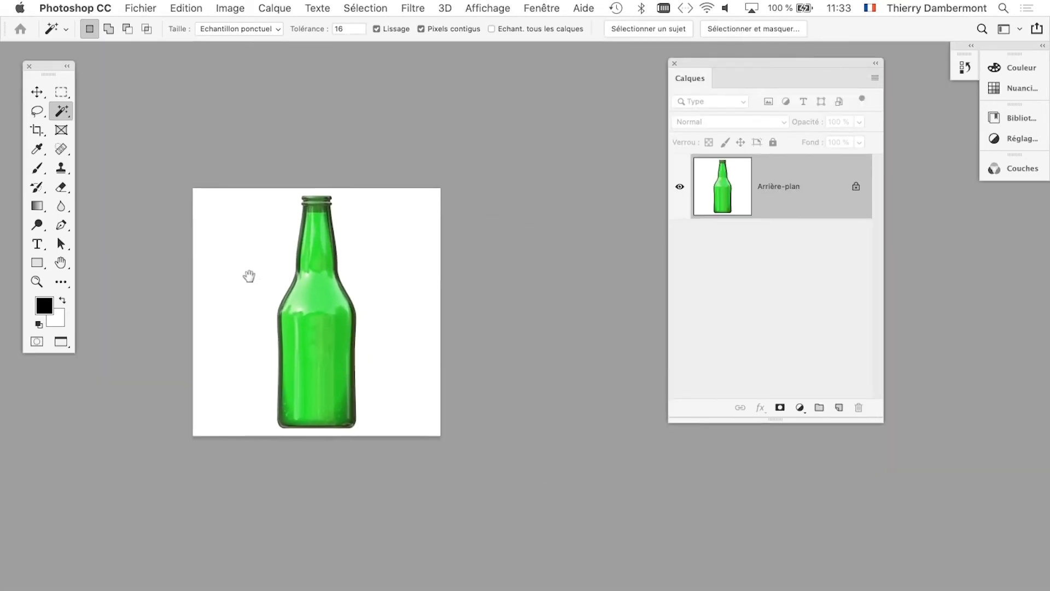
pyautogui.scroll(1, 298, 304)
pyautogui.scroll(1, 293, 298)
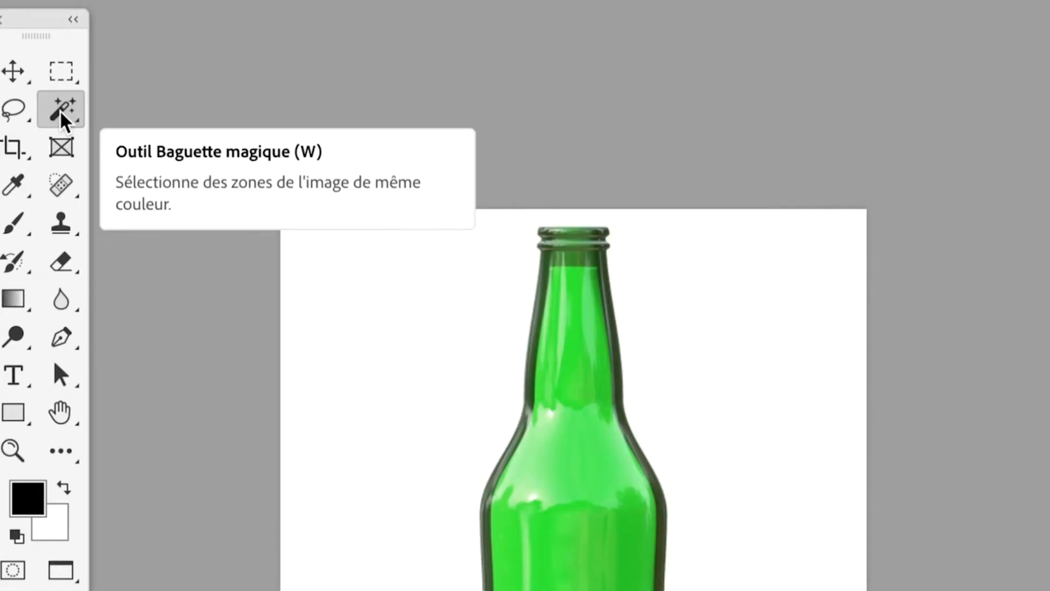
pyautogui.click(62, 114)
pyautogui.click(74, 113)
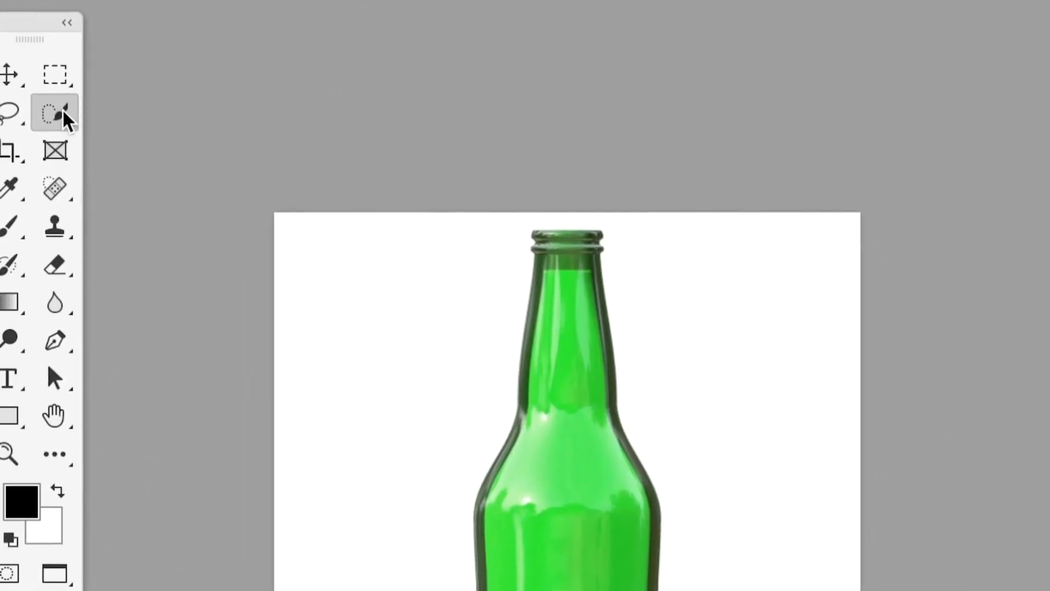
pyautogui.click(58, 116)
pyautogui.click(79, 118)
pyautogui.click(186, 175)
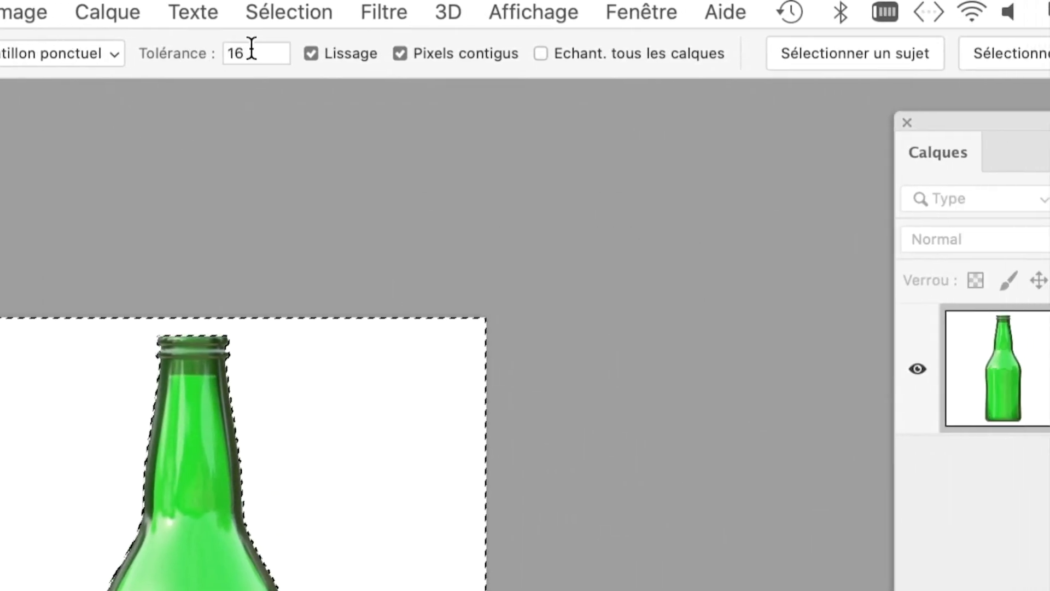
pyautogui.click(421, 53)
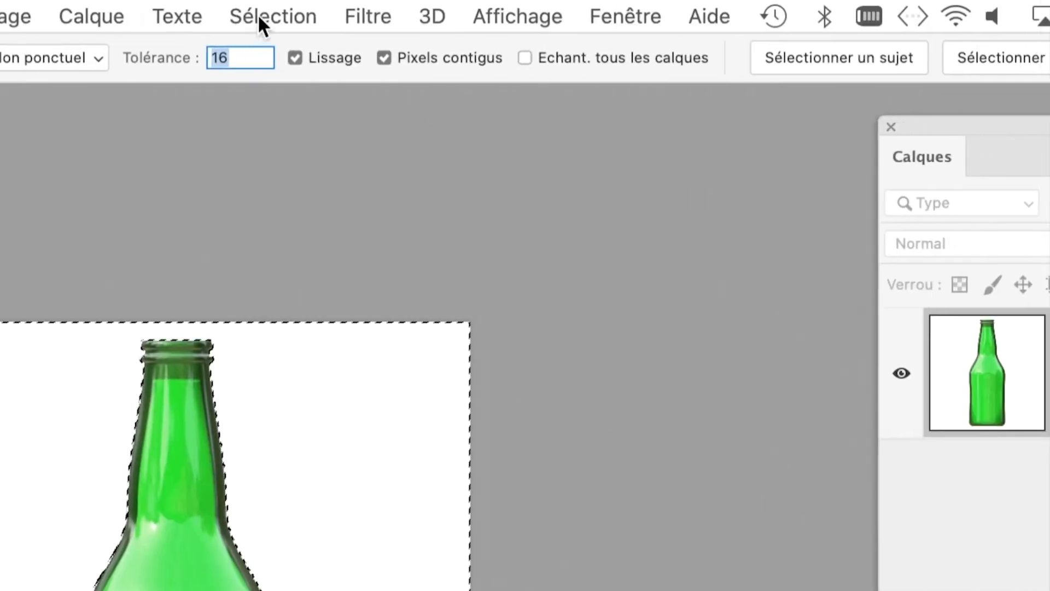
# Step: Invert the selection to isolate the bottle and show the Tracés panel
pyautogui.click(295, 17)
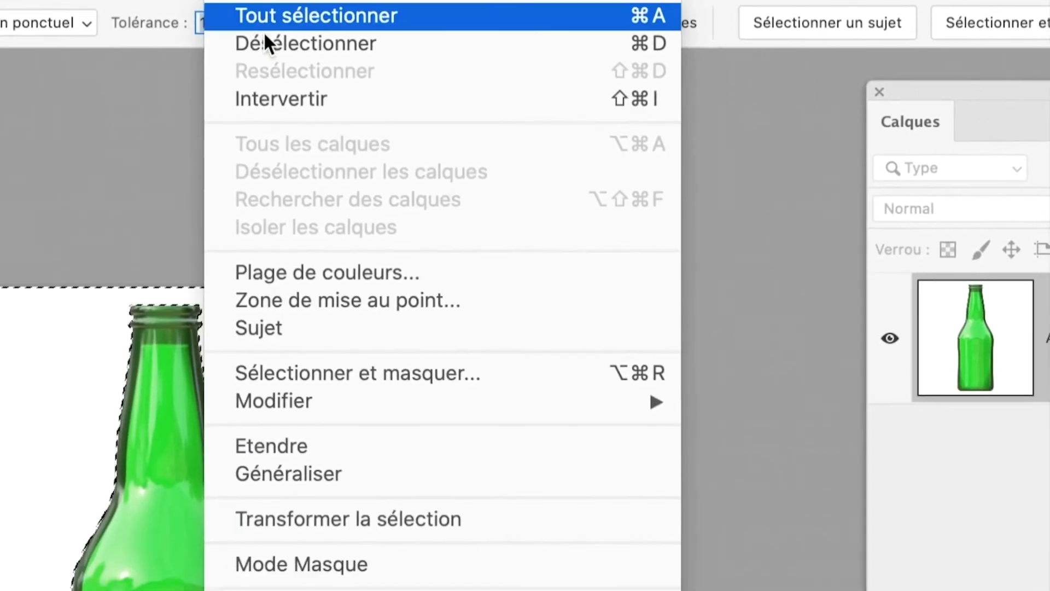
pyautogui.click(271, 58)
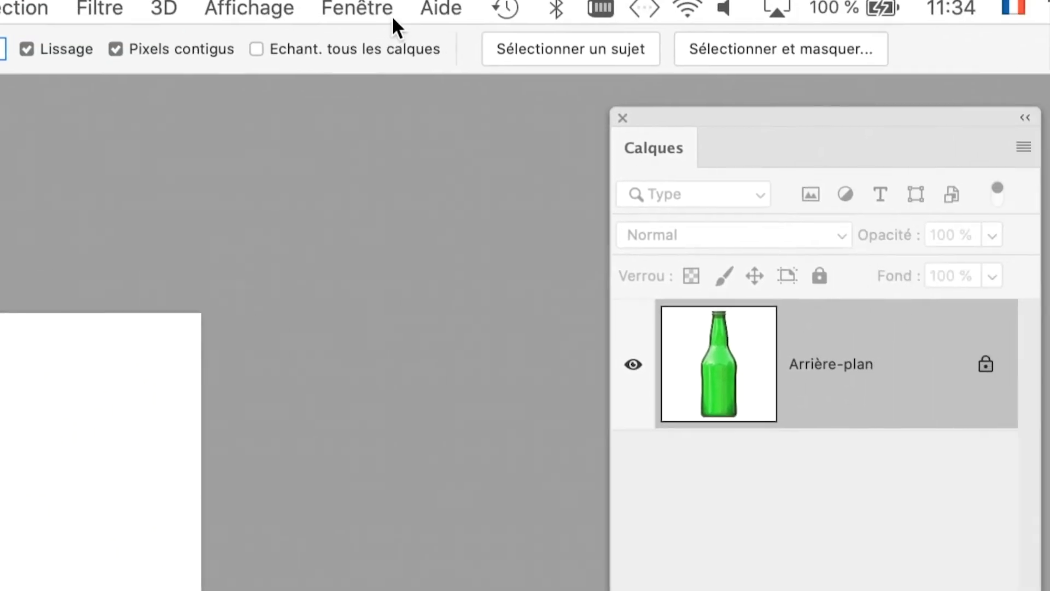
pyautogui.click(390, 12)
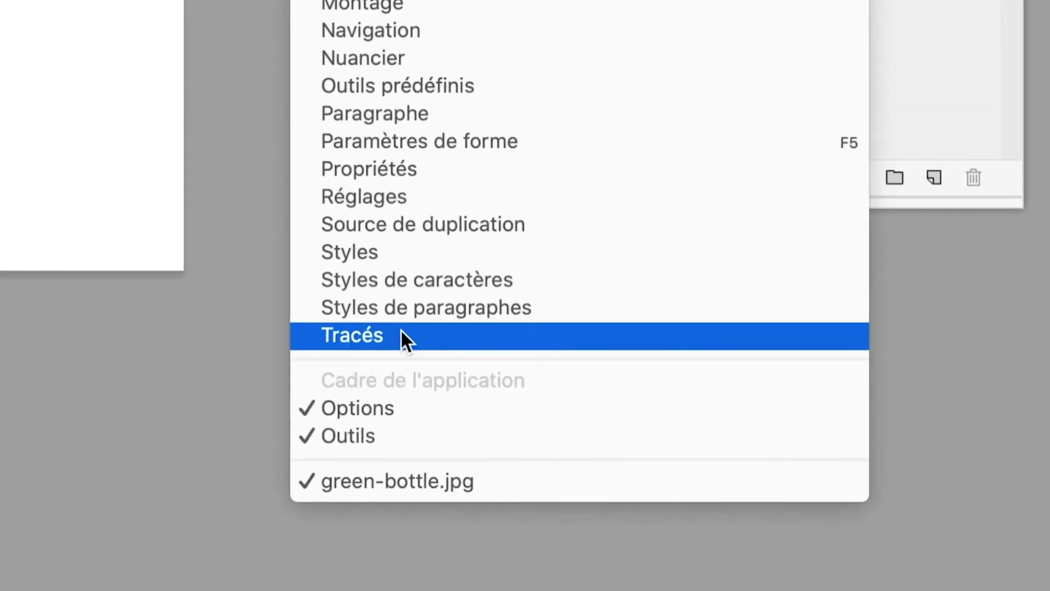
pyautogui.click(438, 577)
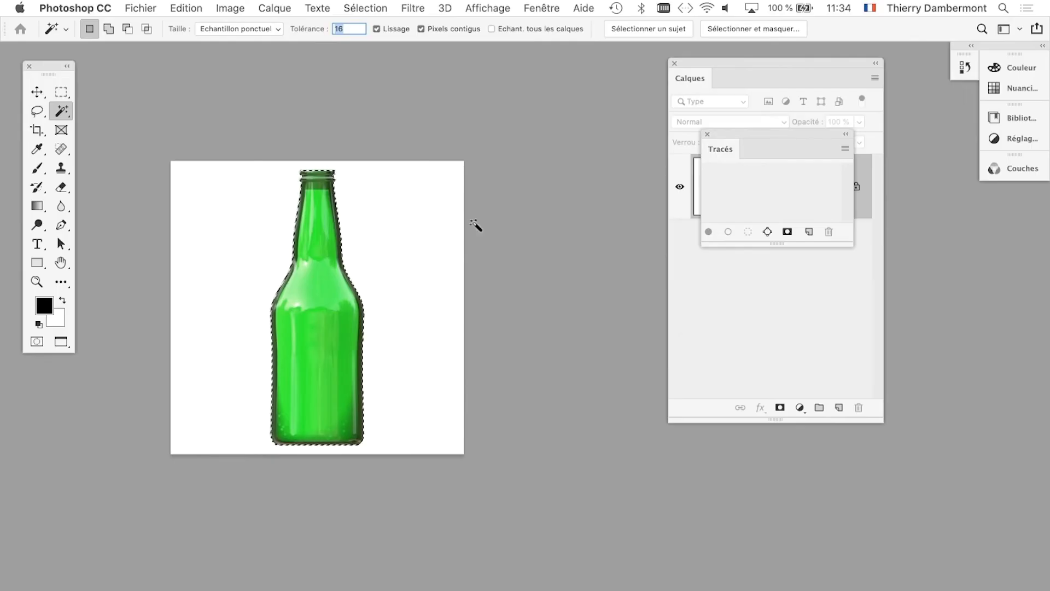
# Step: Convert the bottle selection into a work path with 2,0 pixel tolerance
pyautogui.moveTo(757, 135); pyautogui.dragTo(457, 99)
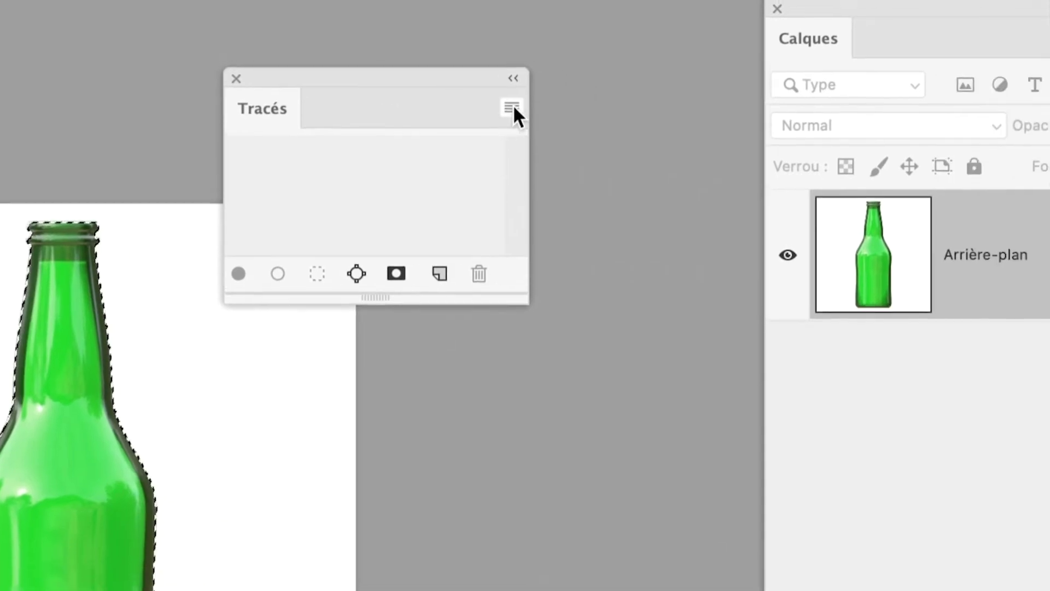
pyautogui.click(541, 112)
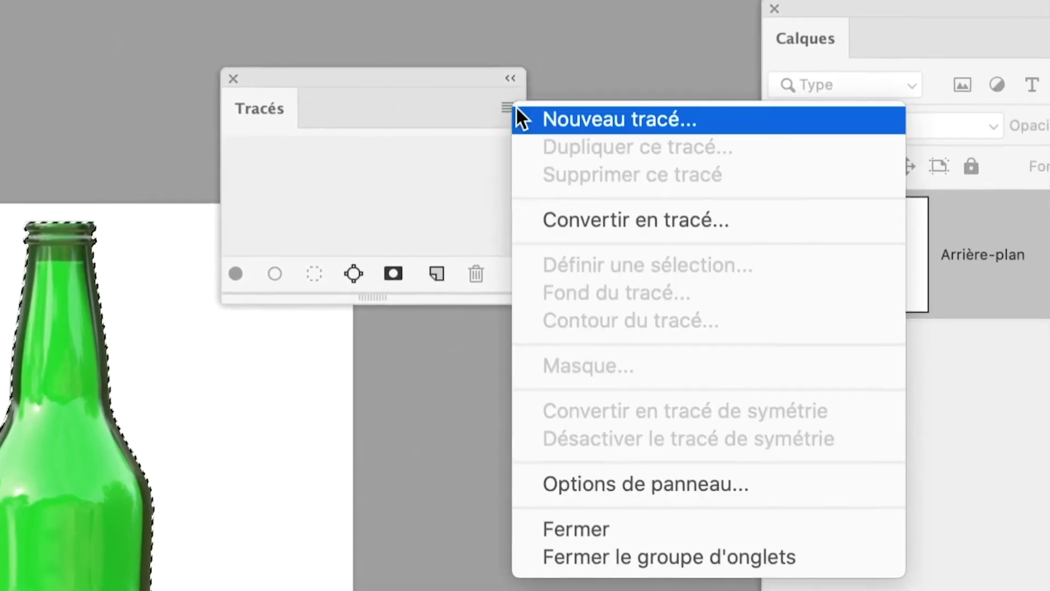
pyautogui.click(535, 143)
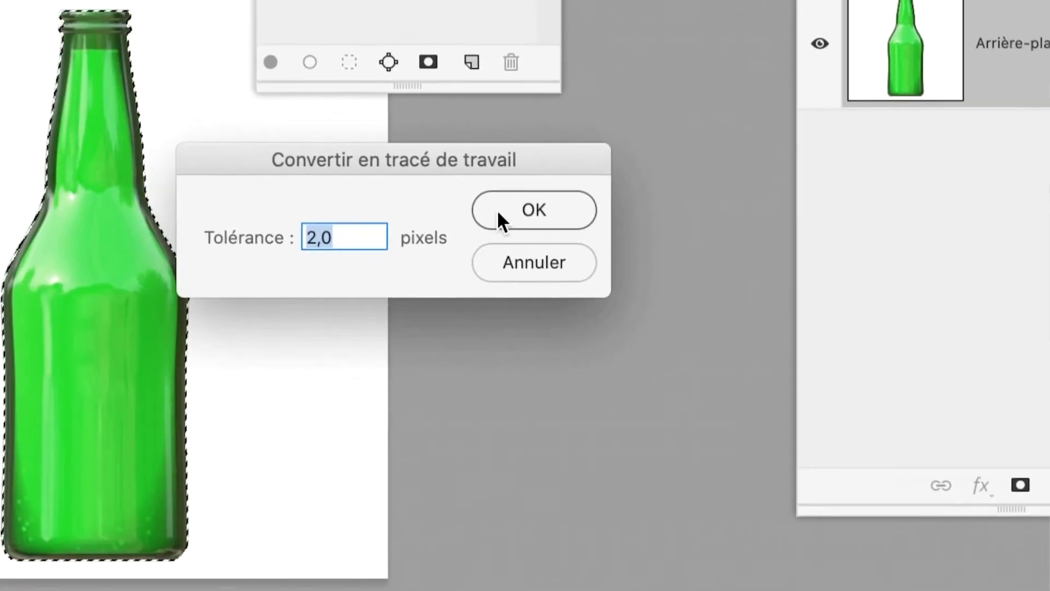
pyautogui.click(498, 213)
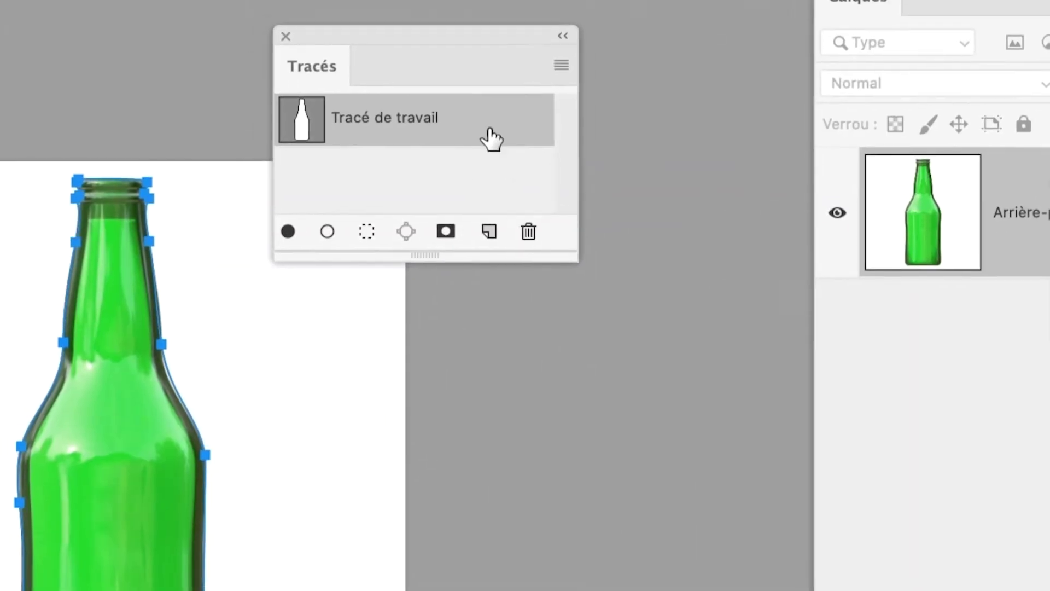
# Step: Save the work path as Tracé 1 and try exporting the paths to Illustrator
pyautogui.moveTo(474, 105); pyautogui.dragTo(476, 203)
pyautogui.moveTo(490, 163); pyautogui.dragTo(490, 162)
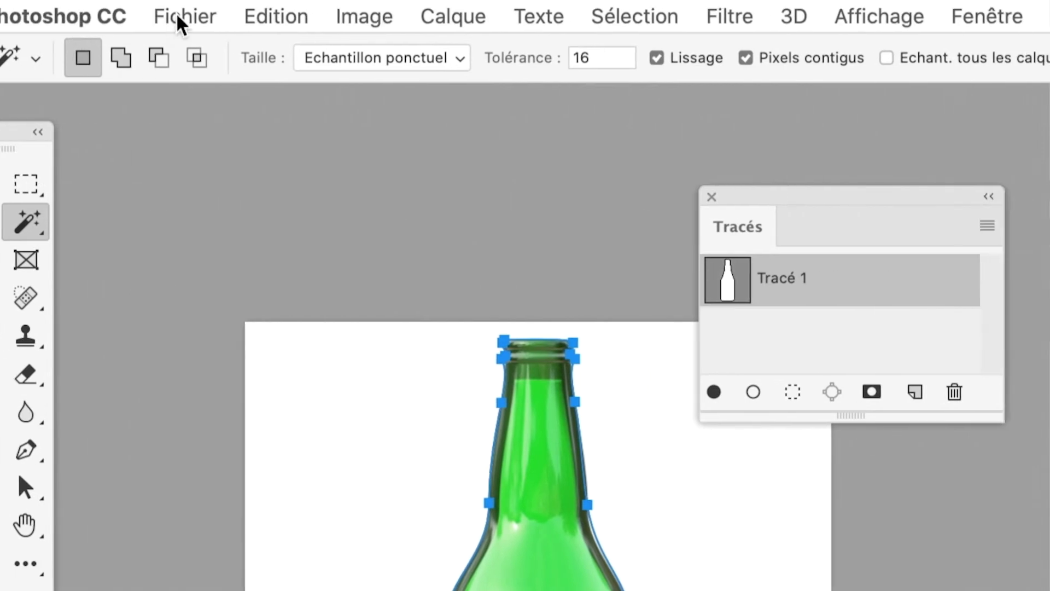
pyautogui.click(172, 20)
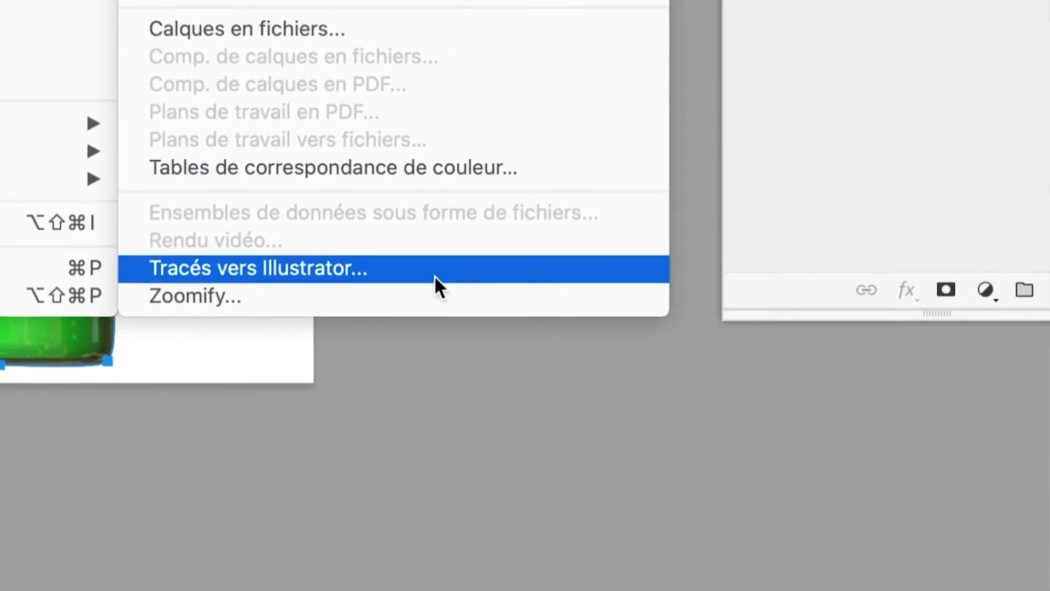
pyautogui.click(432, 328)
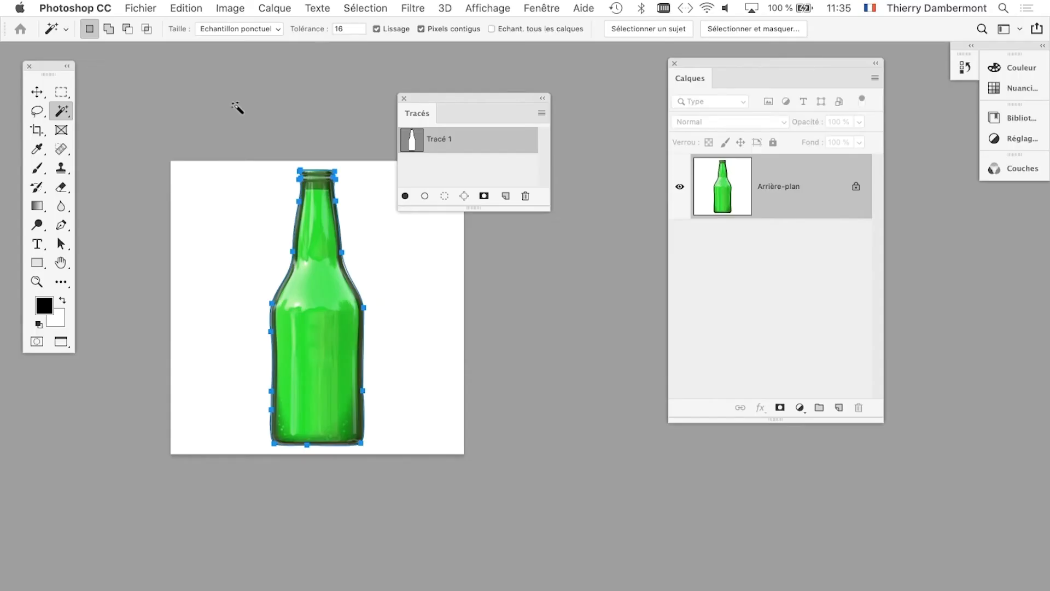
# Step: Paste the bottle outline into the Mucha document as a Tracé transparent path
pyautogui.press('super+Tab')
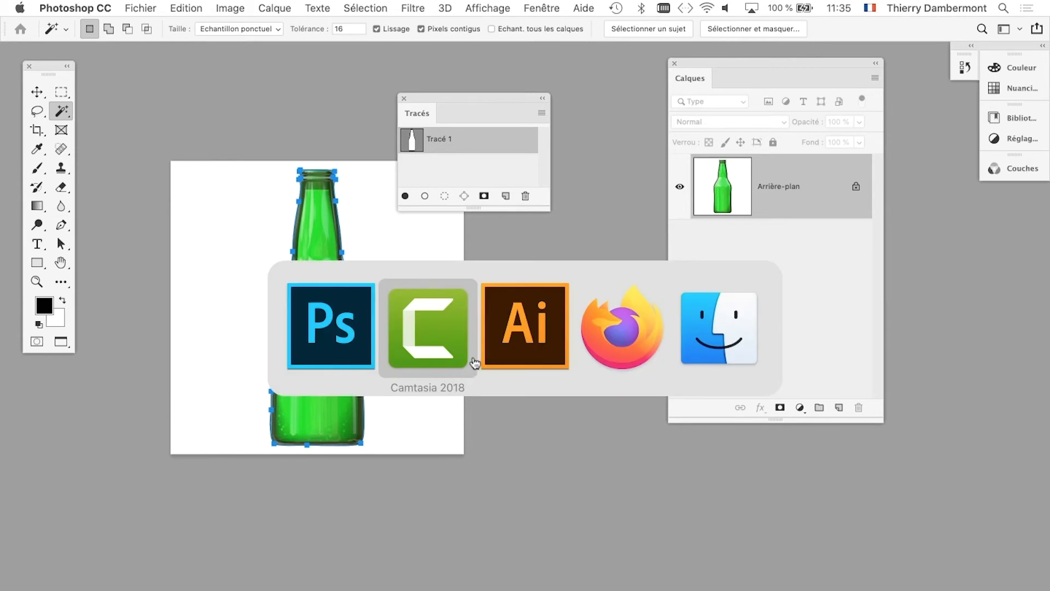
pyautogui.click(505, 351)
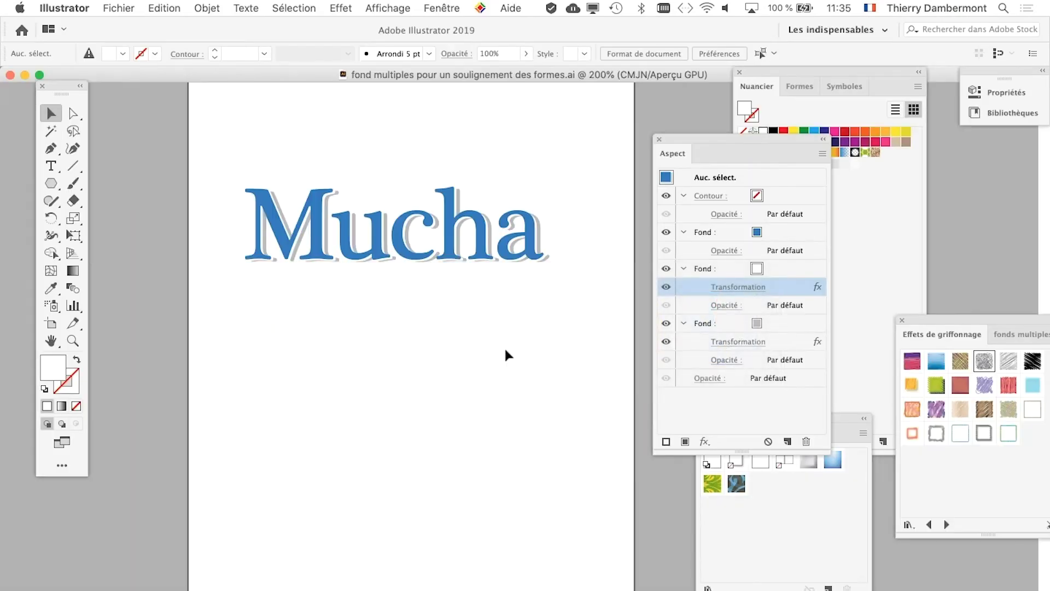
pyautogui.press('super+v')
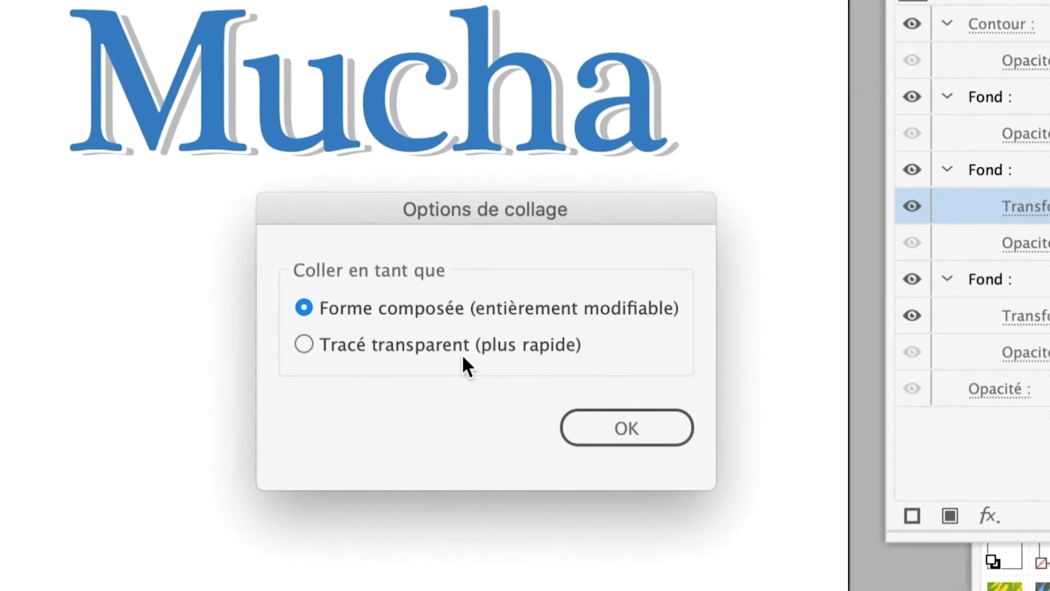
pyautogui.click(509, 373)
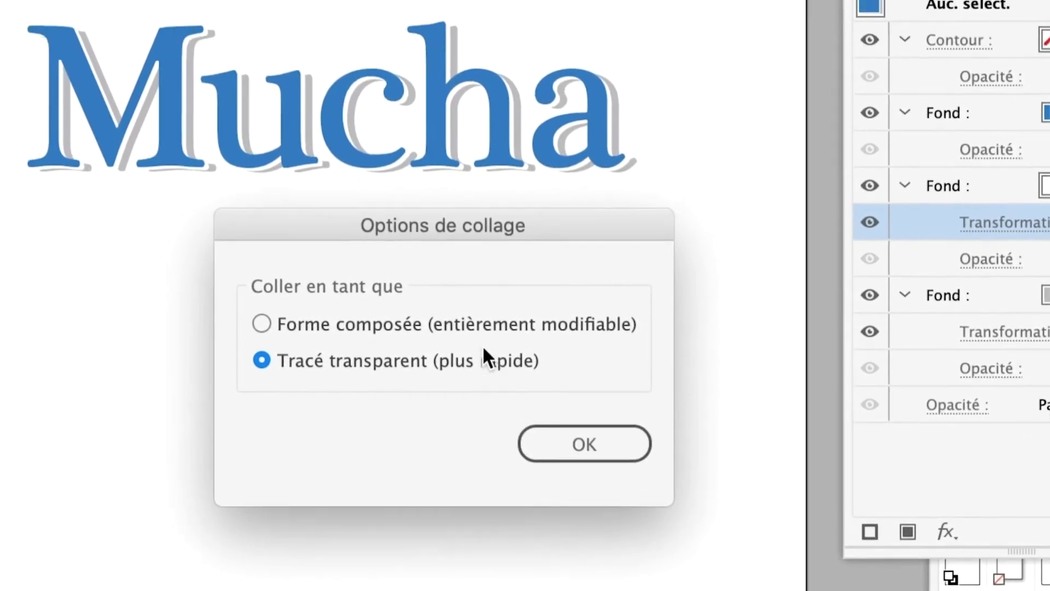
pyautogui.click(476, 325)
pyautogui.click(584, 444)
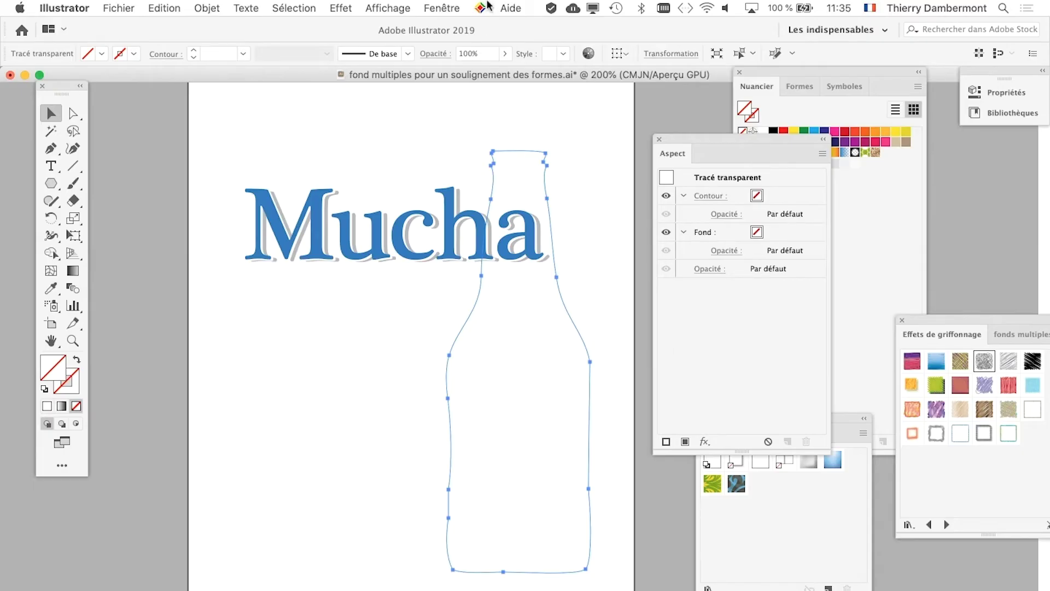
pyautogui.click(442, 8)
pyautogui.click(471, 282)
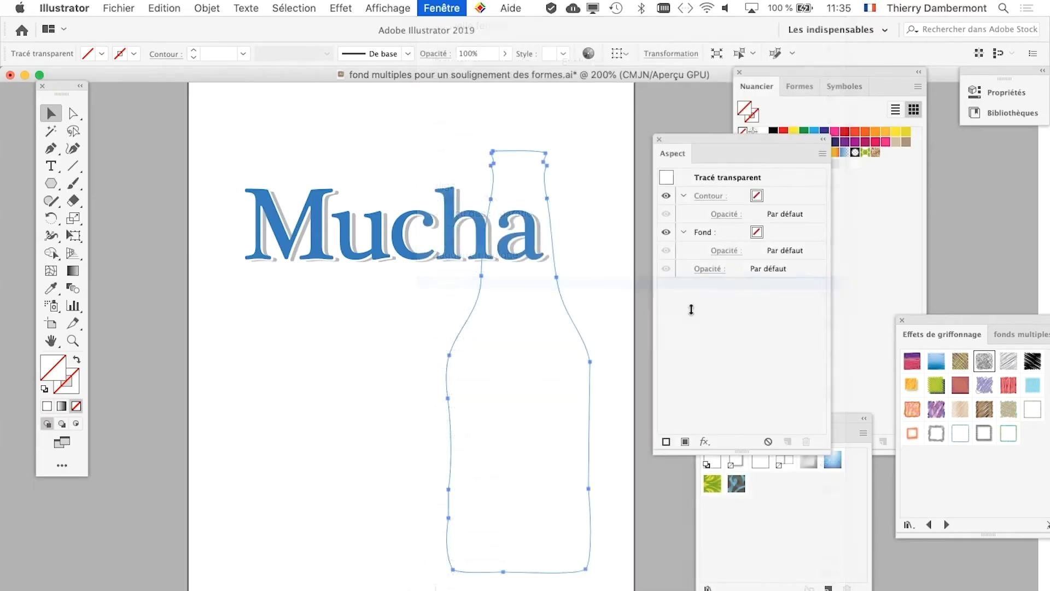
pyautogui.click(766, 205)
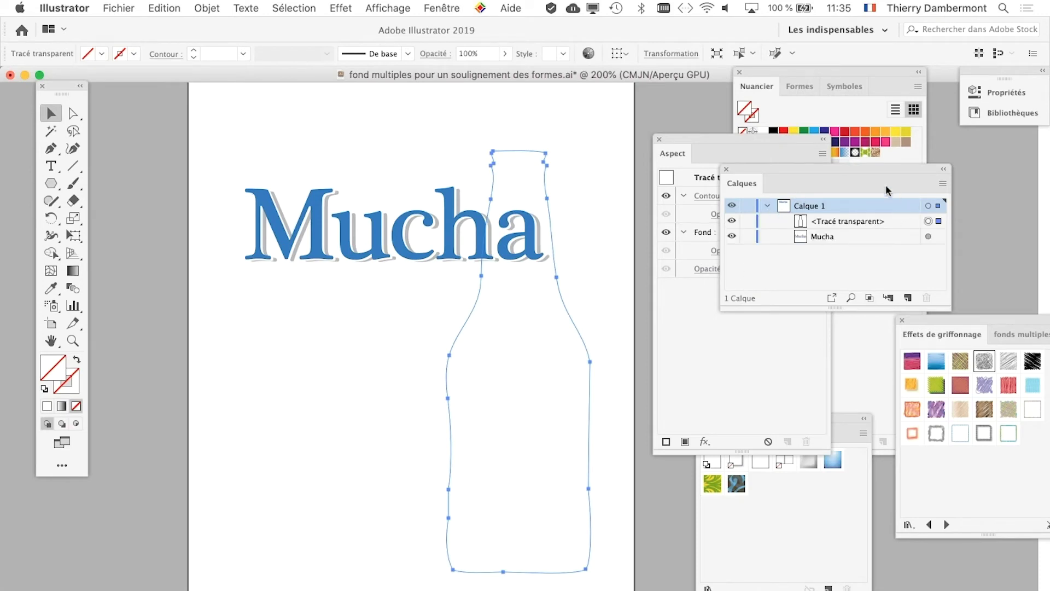
pyautogui.moveTo(879, 168)
pyautogui.mouseDown()
pyautogui.moveTo(528, 215)
pyautogui.moveTo(260, 277)
pyautogui.mouseUp()
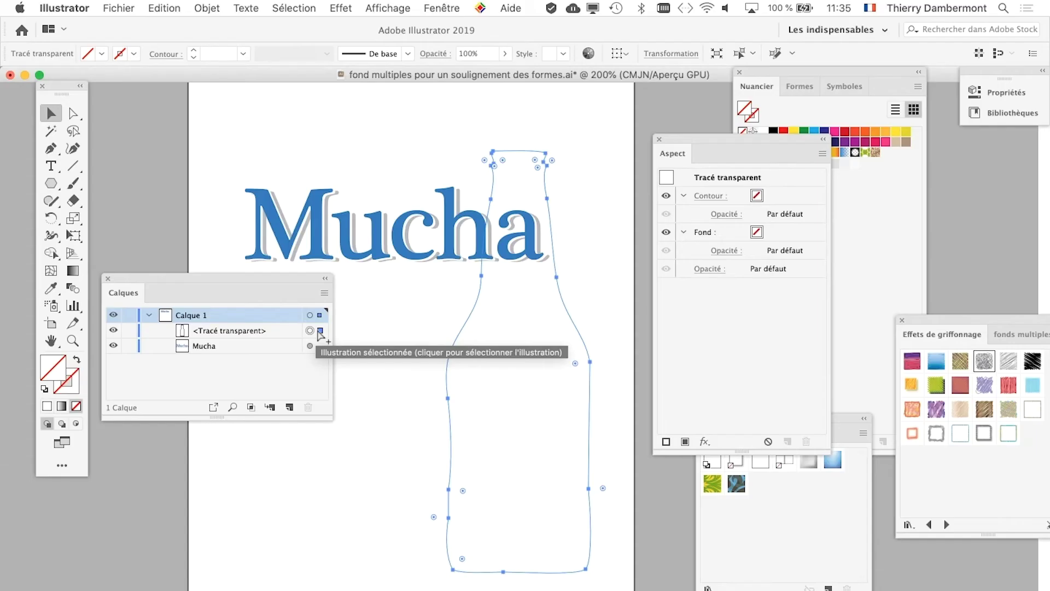
pyautogui.moveTo(159, 280); pyautogui.dragTo(785, 518)
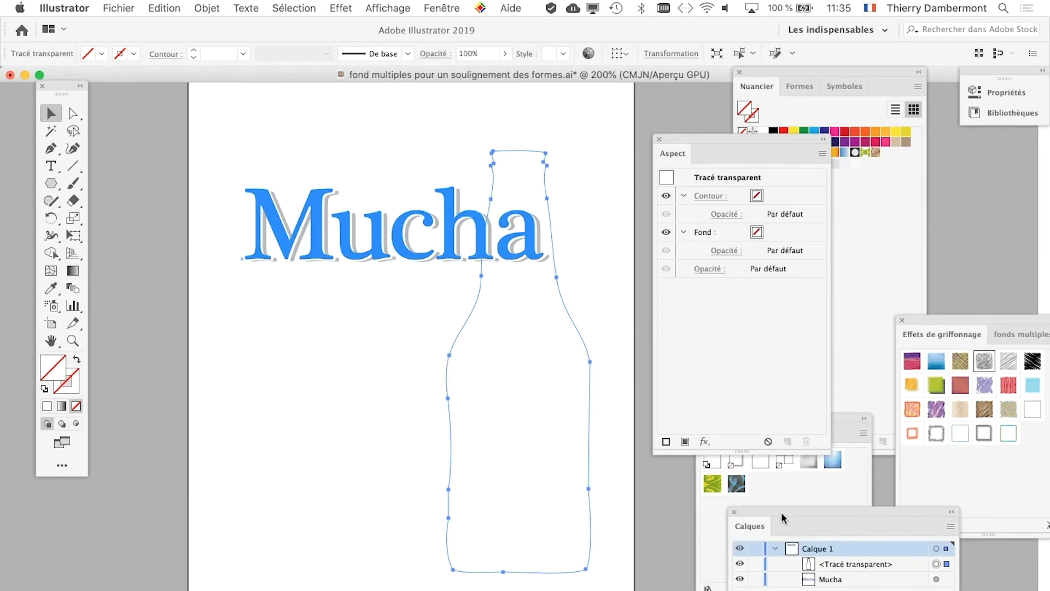
pyautogui.click(313, 257)
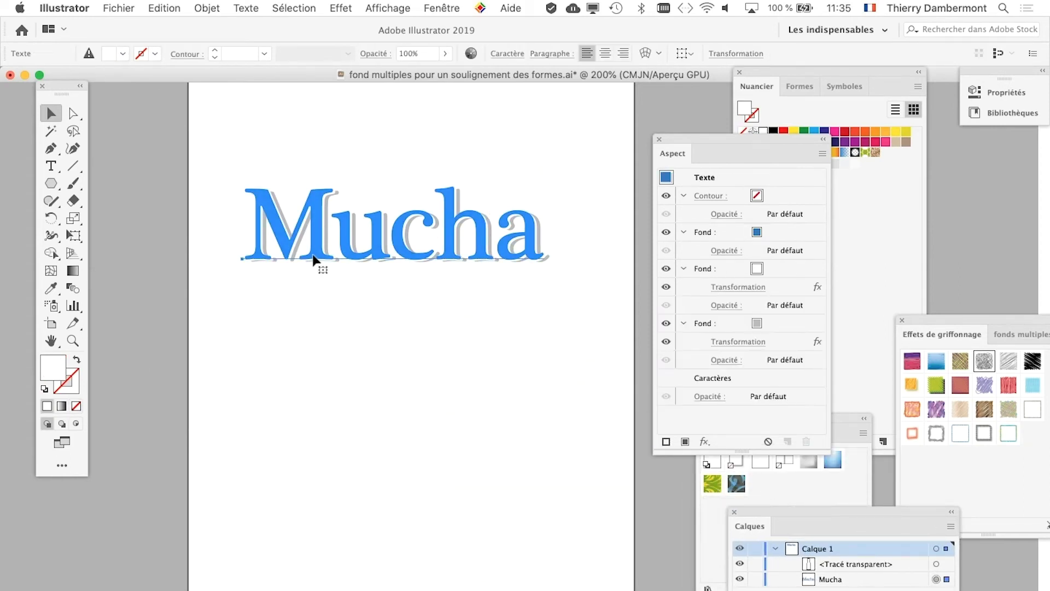
pyautogui.hscroll(5, 295, 366)
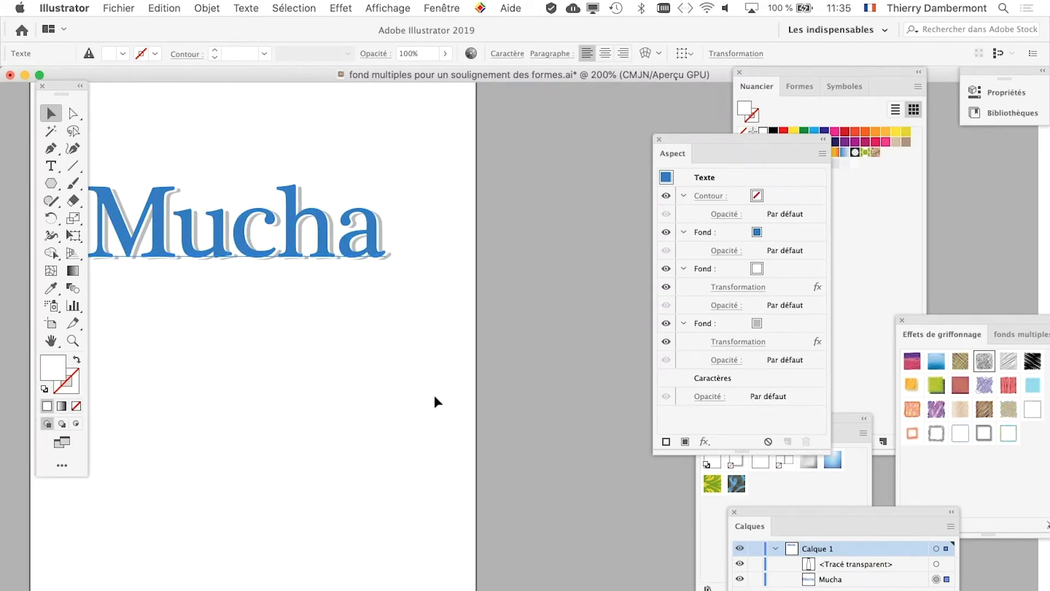
pyautogui.click(297, 423)
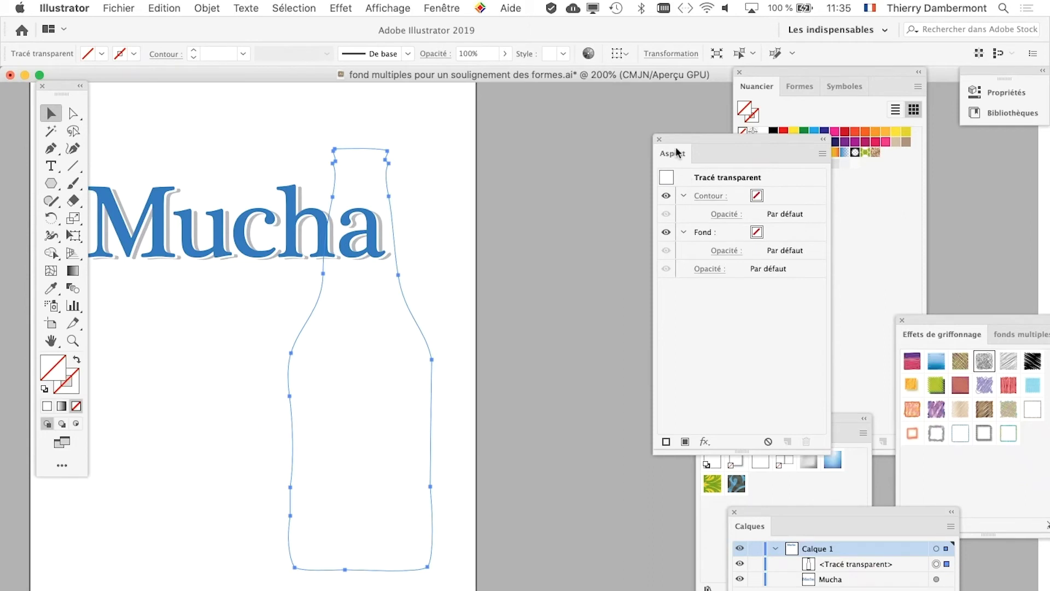
pyautogui.click(297, 243)
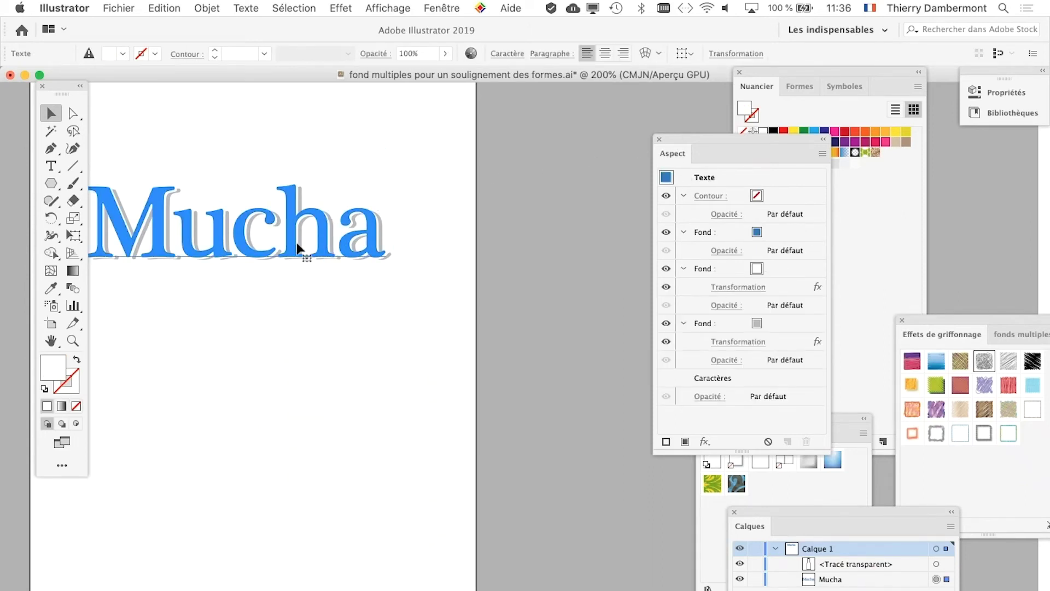
pyautogui.click(405, 110)
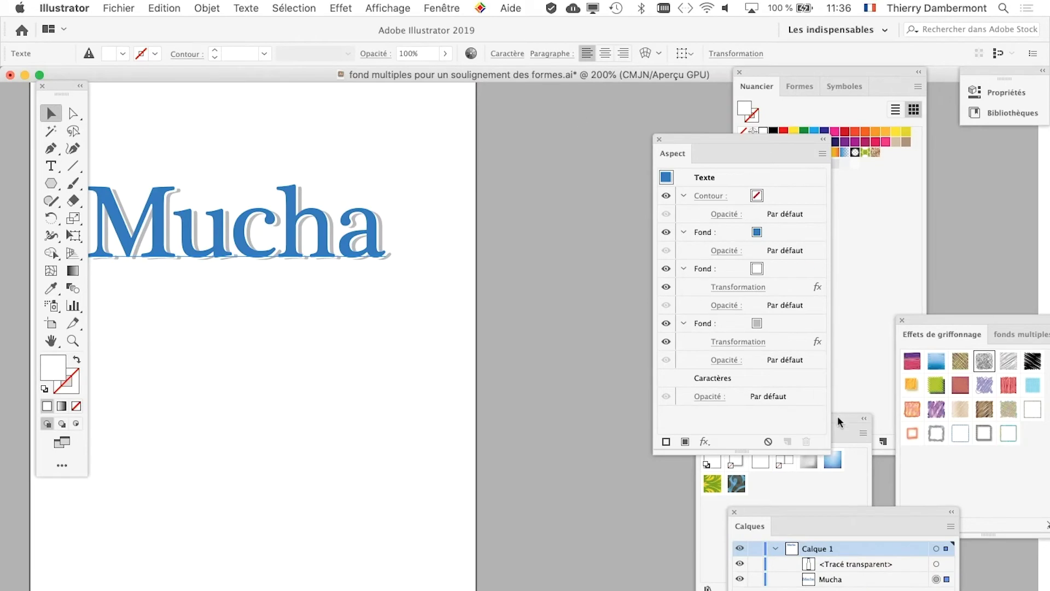
# Step: Save Mucha's appearance as a new blue graphic style and apply it to the bottle
pyautogui.moveTo(841, 414)
pyautogui.mouseDown()
pyautogui.moveTo(504, 147)
pyautogui.moveTo(583, 97)
pyautogui.mouseUp()
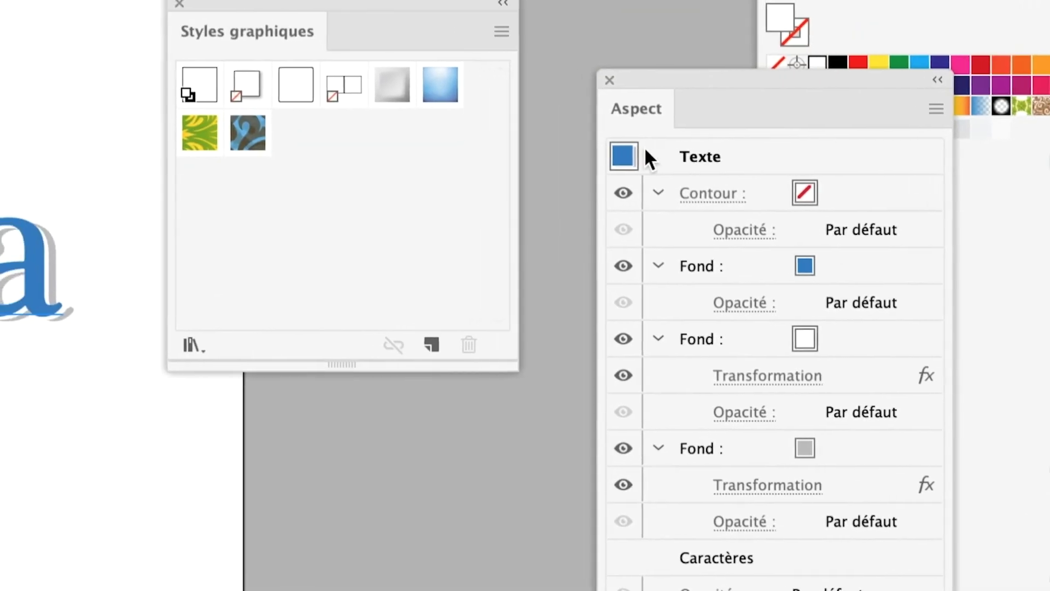
pyautogui.moveTo(633, 108); pyautogui.dragTo(345, 97)
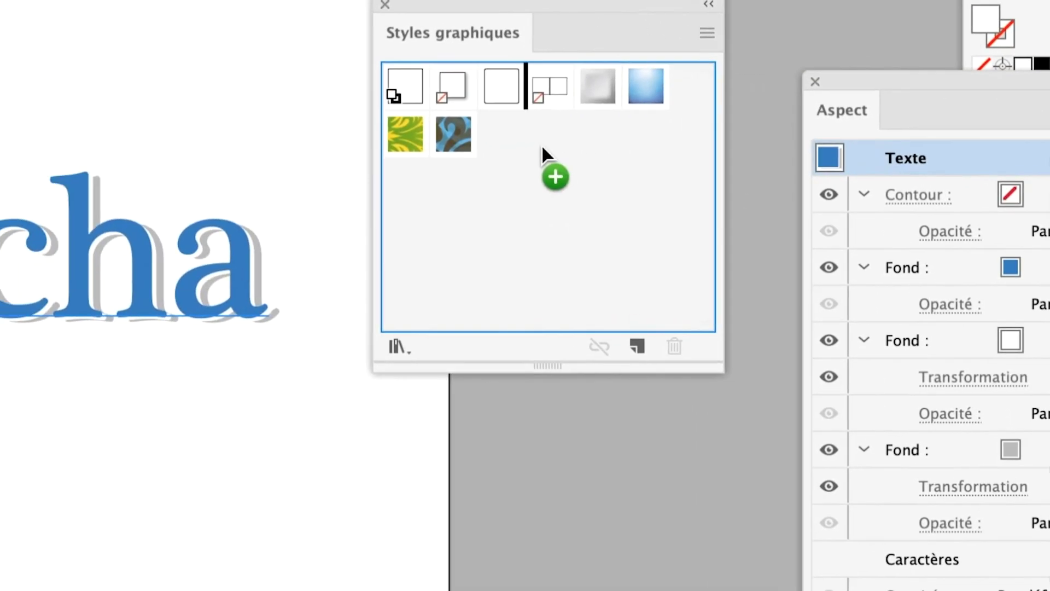
pyautogui.moveTo(548, 88); pyautogui.dragTo(544, 140)
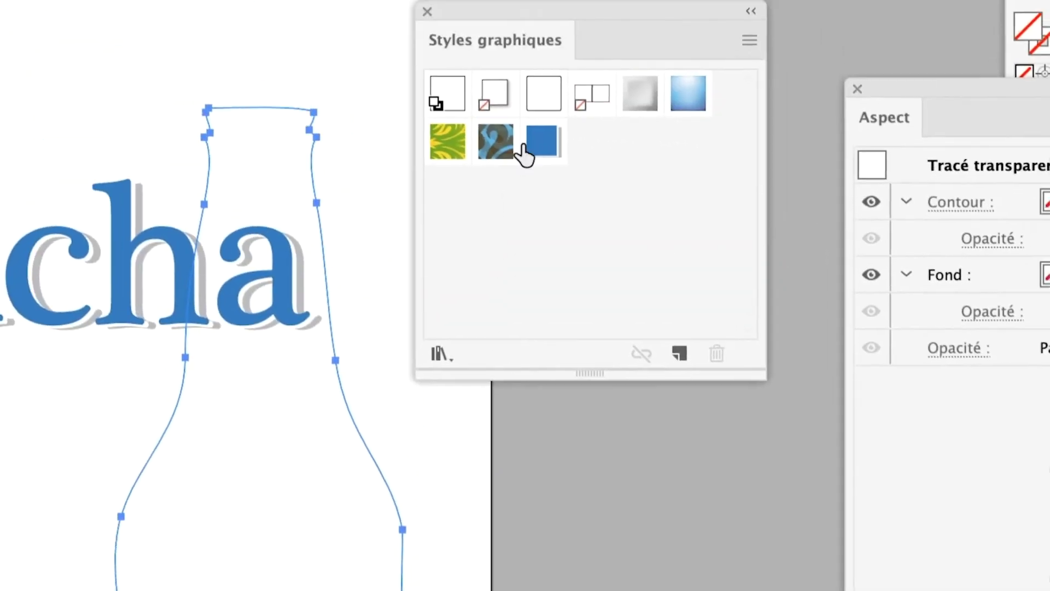
pyautogui.click(529, 145)
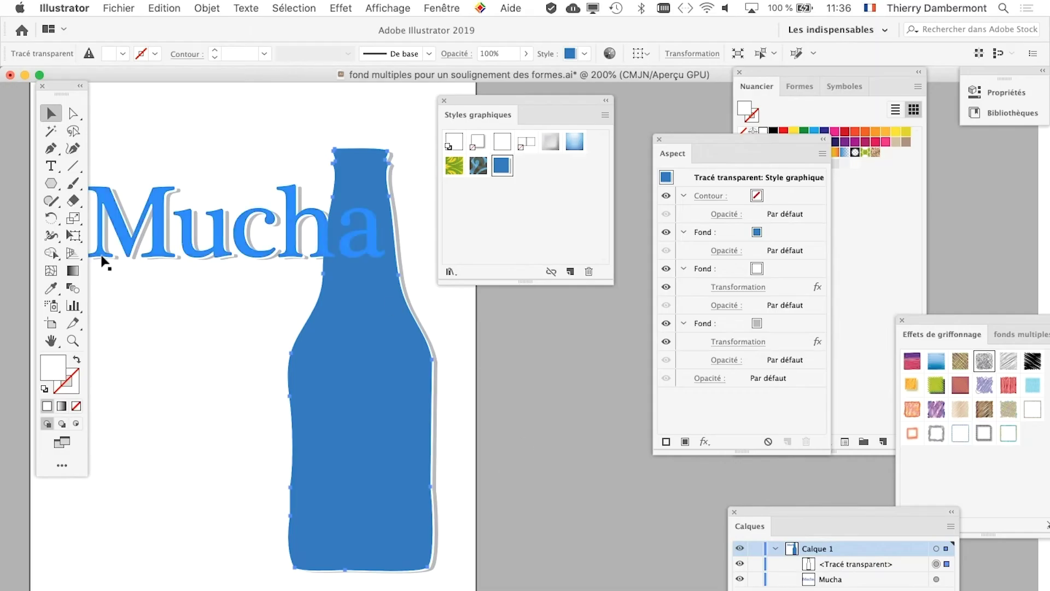
# Step: Shrink the bottle with Free Transform and move the graphic styles panel aside
pyautogui.click(74, 236)
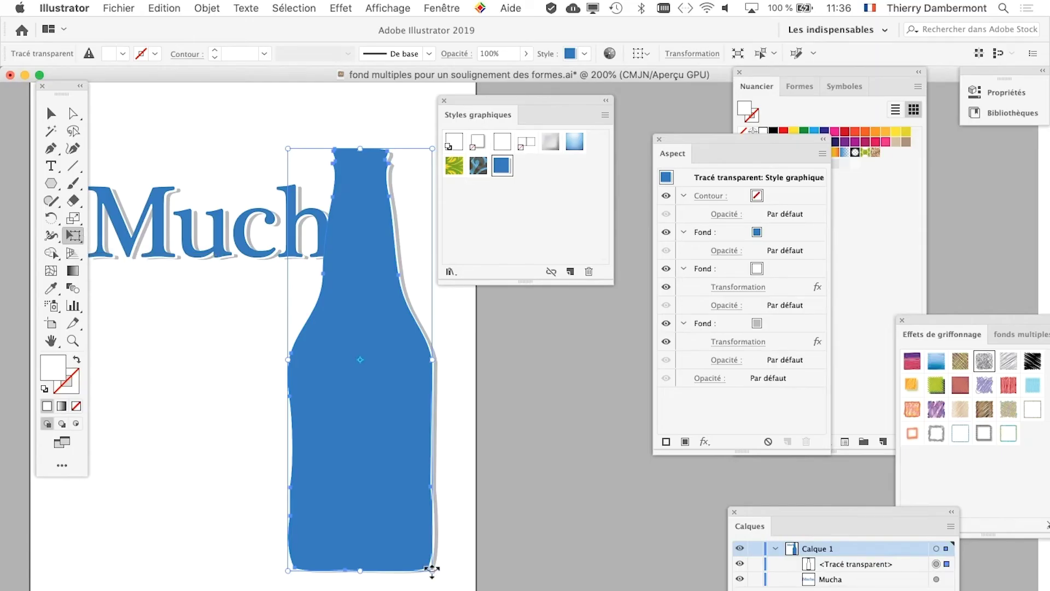
pyautogui.moveTo(339, 342); pyautogui.dragTo(344, 339)
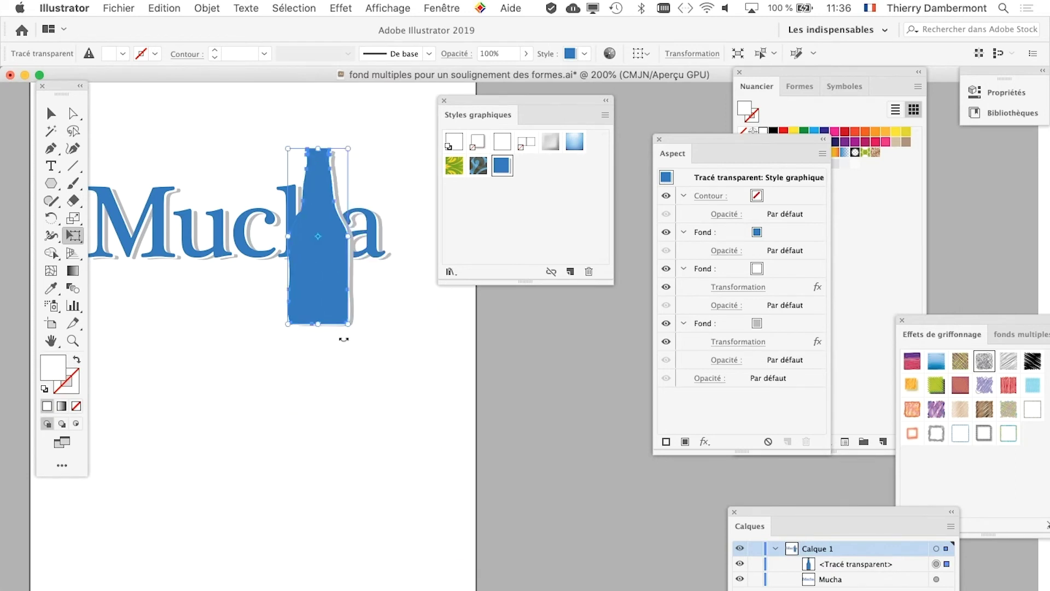
pyautogui.moveTo(470, 102); pyautogui.dragTo(629, 588)
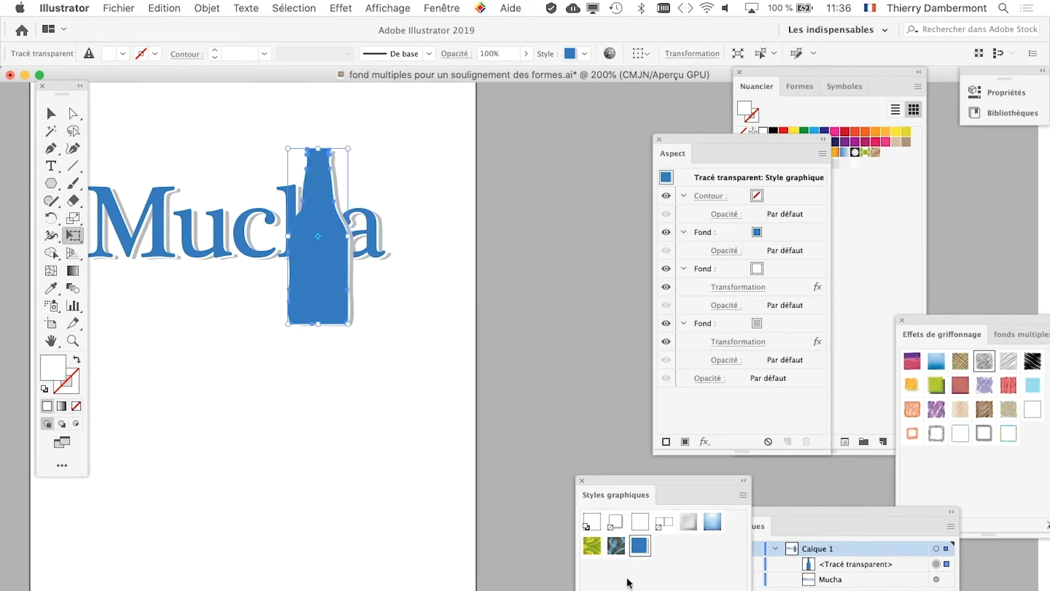
pyautogui.moveTo(382, 403); pyautogui.dragTo(529, 369)
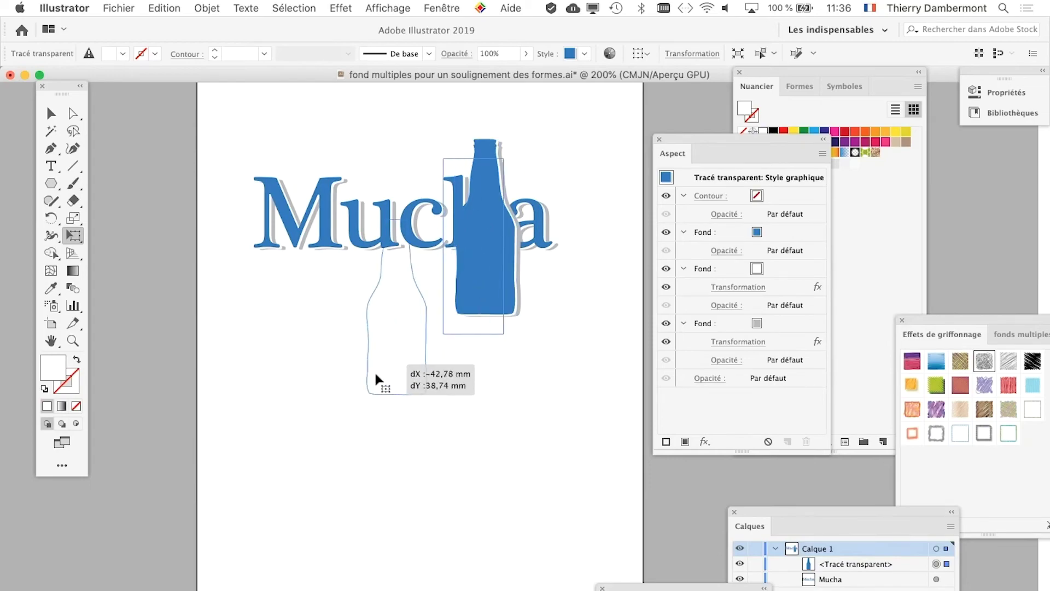
pyautogui.moveTo(376, 374); pyautogui.dragTo(381, 395)
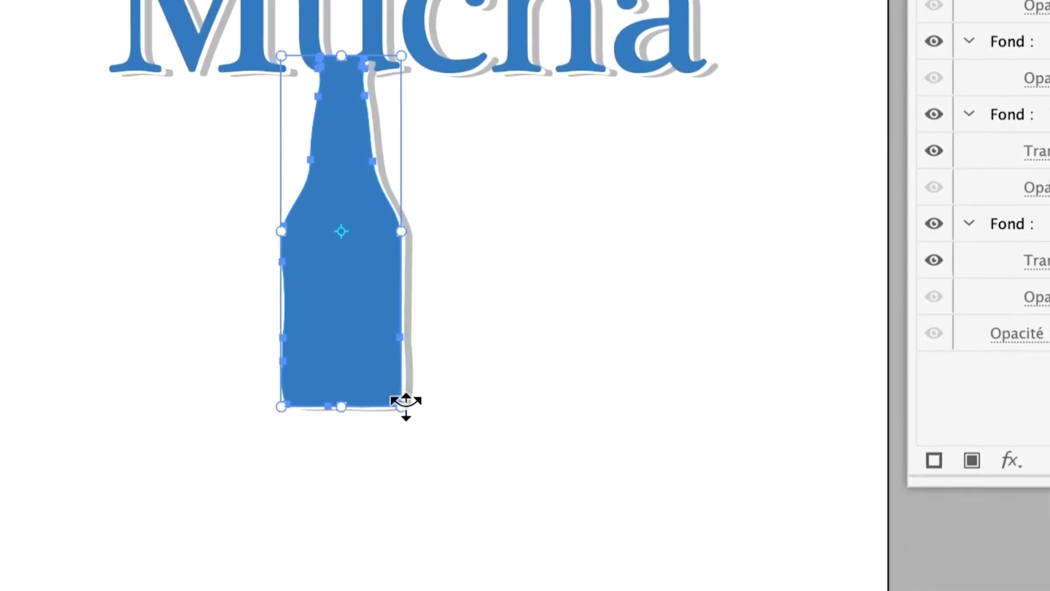
# Step: Scale the bottle to Mucha's height and place it right of the word
pyautogui.moveTo(404, 405); pyautogui.dragTo(379, 328)
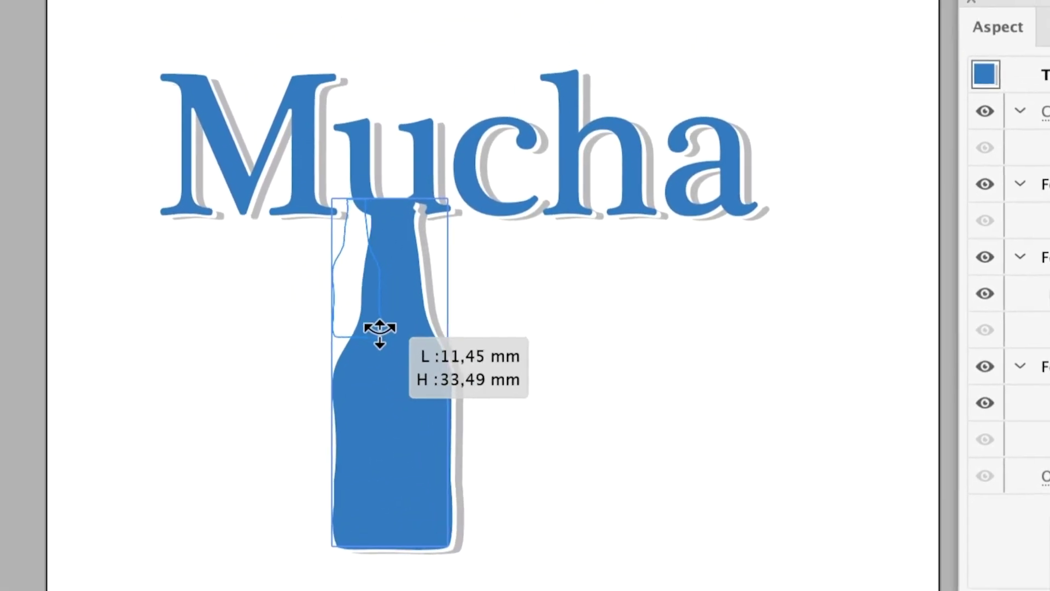
pyautogui.moveTo(380, 329)
pyautogui.mouseDown()
pyautogui.moveTo(411, 368)
pyautogui.moveTo(378, 331)
pyautogui.moveTo(484, 588)
pyautogui.mouseUp()
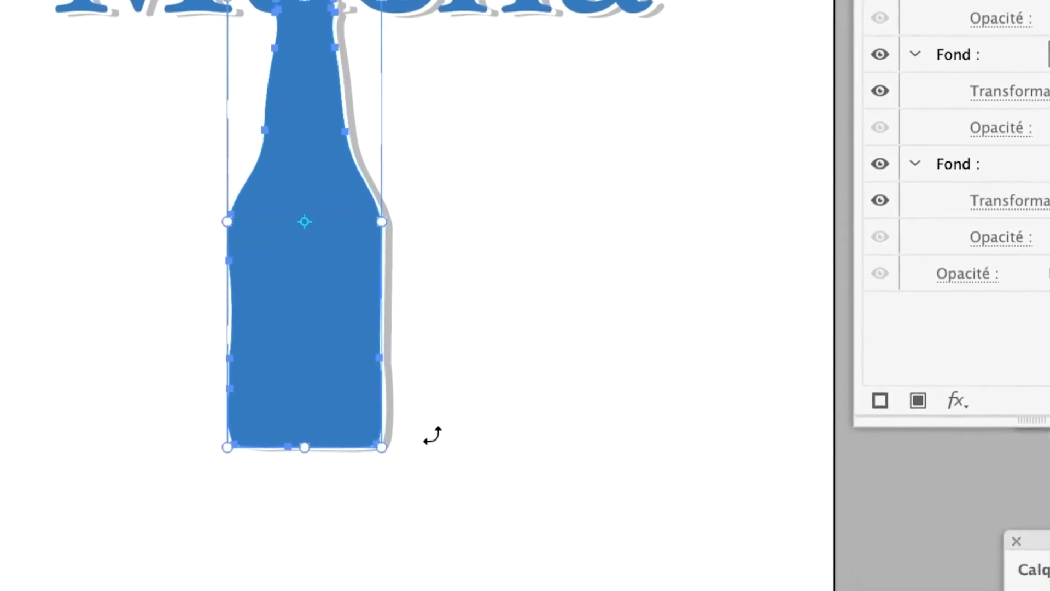
pyautogui.moveTo(381, 446)
pyautogui.mouseDown()
pyautogui.moveTo(456, 481)
pyautogui.moveTo(412, 454)
pyautogui.moveTo(390, 389)
pyautogui.mouseUp()
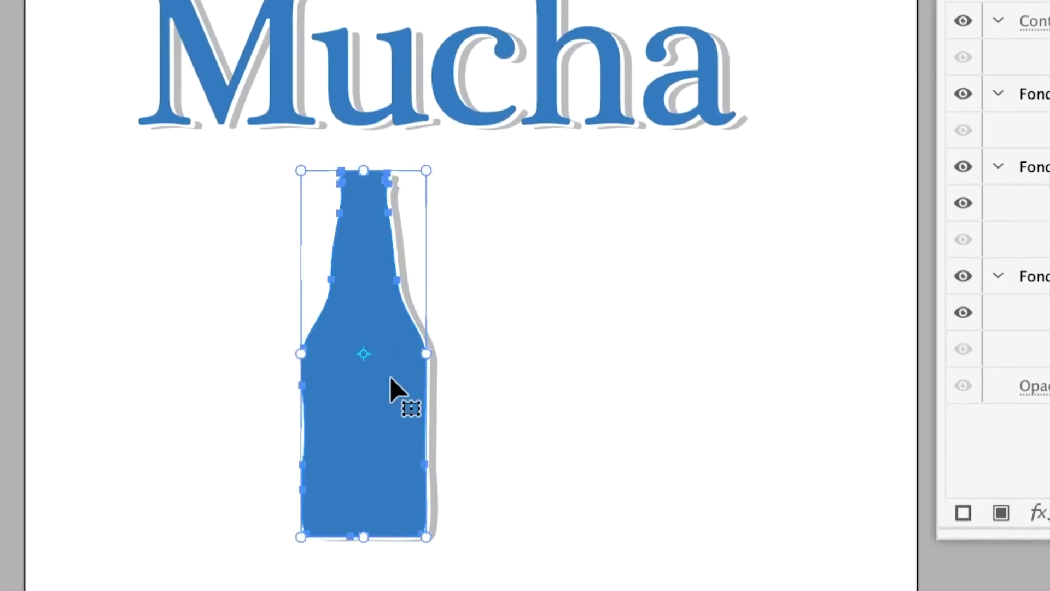
pyautogui.moveTo(426, 170); pyautogui.dragTo(382, 352)
pyautogui.scroll(-2, 387, 382)
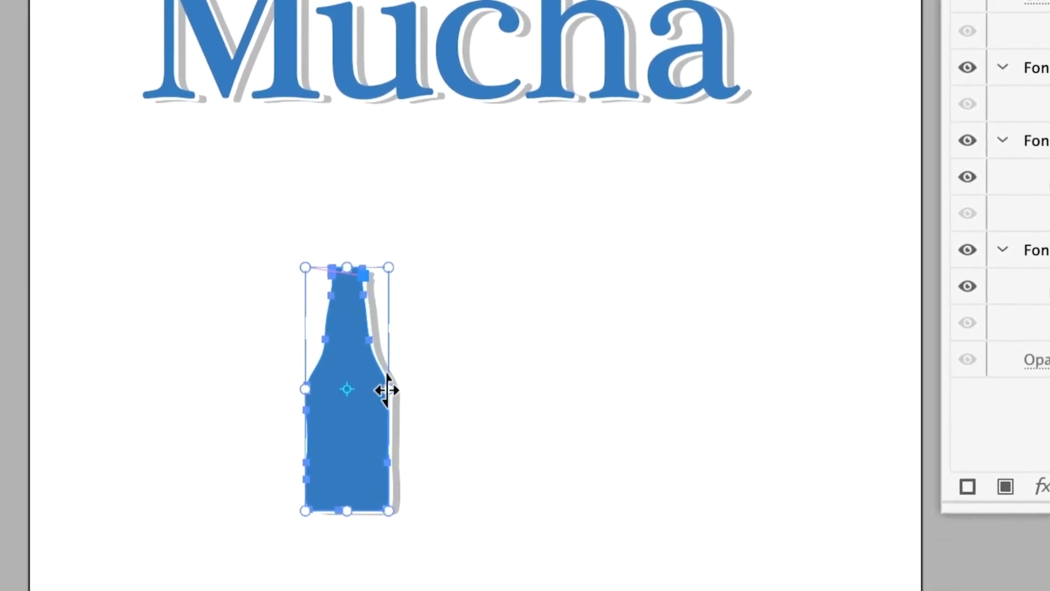
pyautogui.moveTo(382, 375)
pyautogui.mouseDown()
pyautogui.moveTo(388, 342)
pyautogui.moveTo(535, 246)
pyautogui.mouseUp()
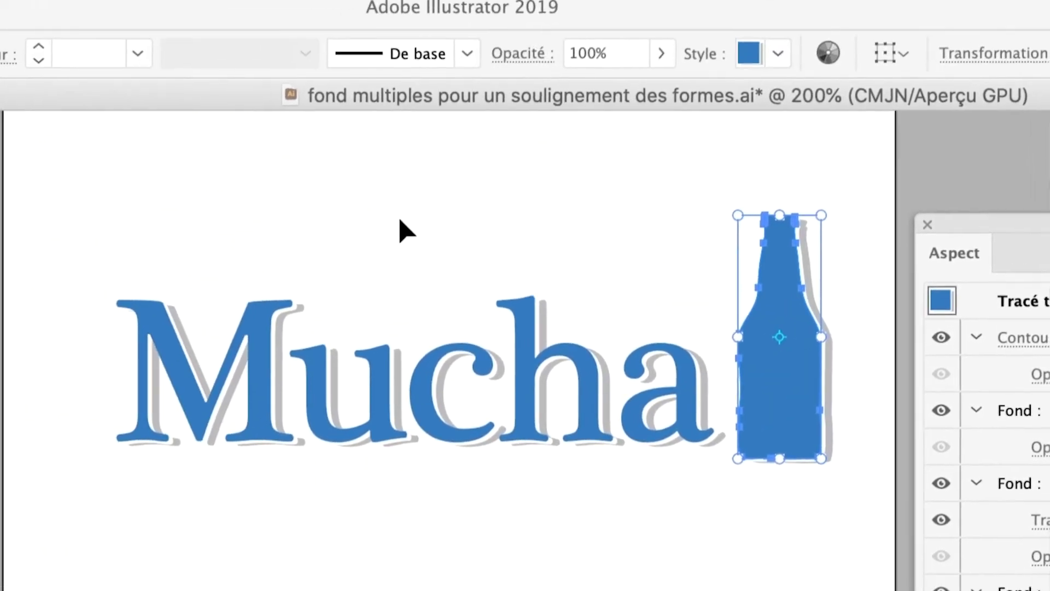
pyautogui.click(402, 225)
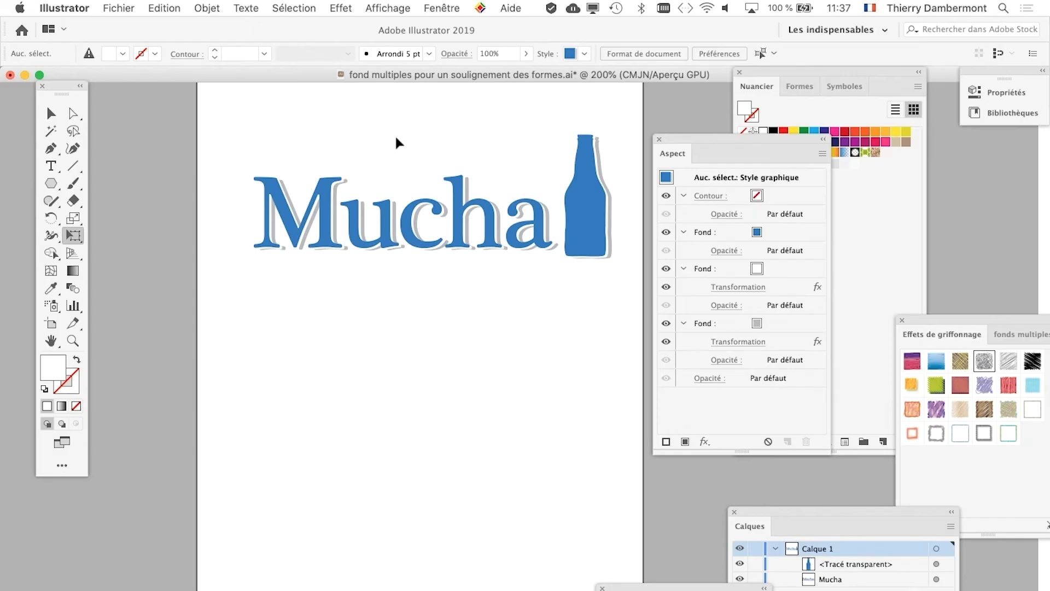
# Step: Save the artwork as fond multiples pour un soulignement des formes - 02.ai with default options
pyautogui.click(120, 7)
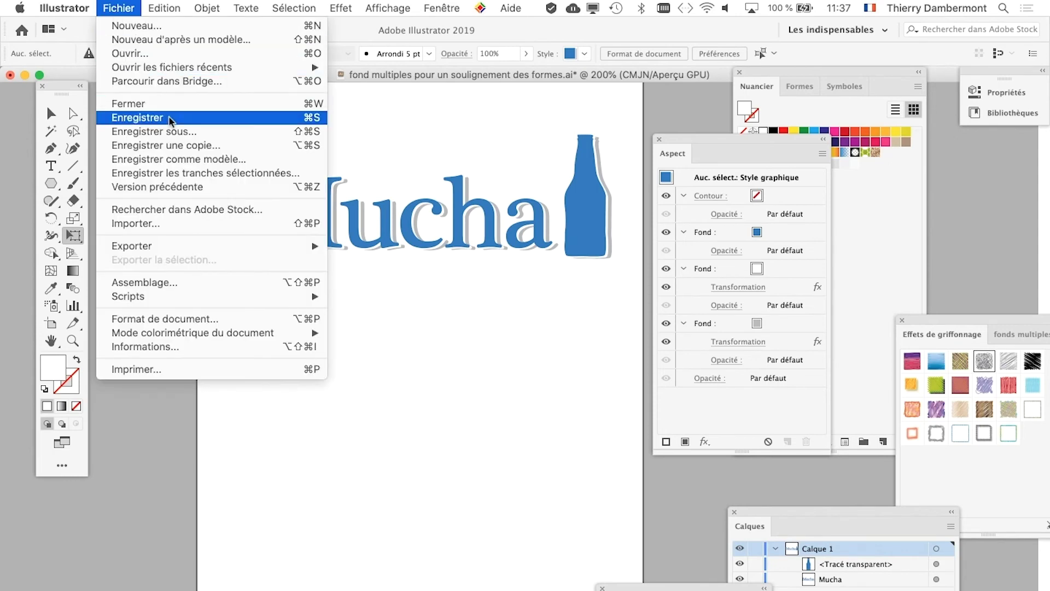
pyautogui.click(171, 133)
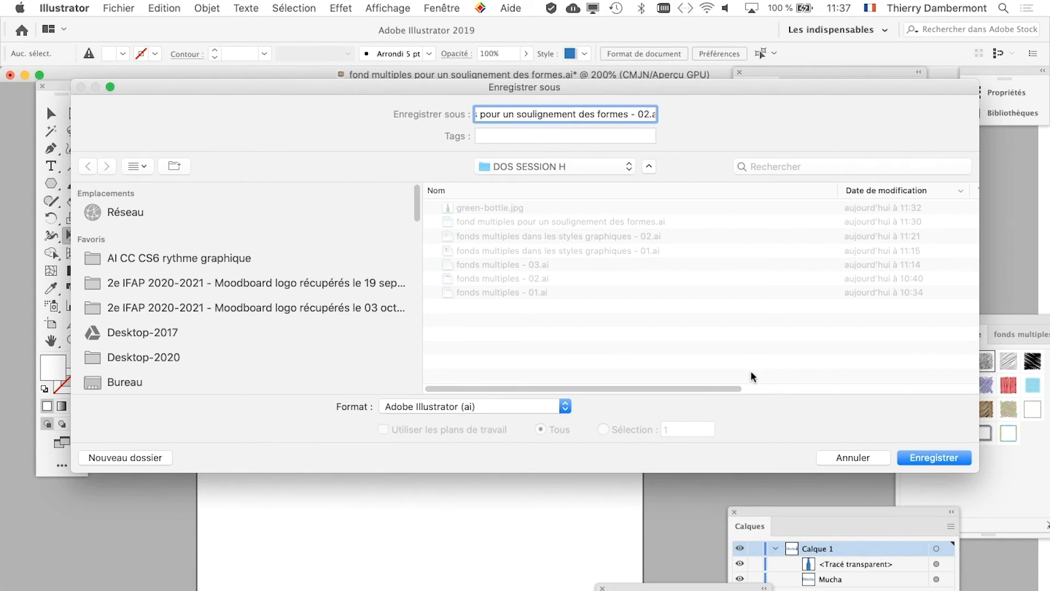
pyautogui.click(916, 463)
pyautogui.click(798, 514)
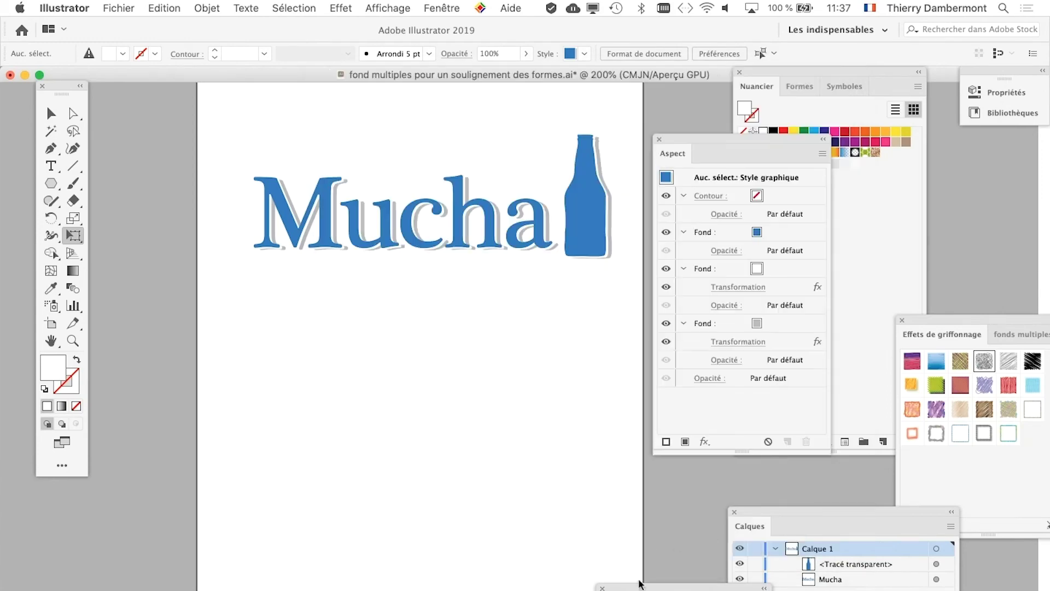
pyautogui.press('super+Tab')
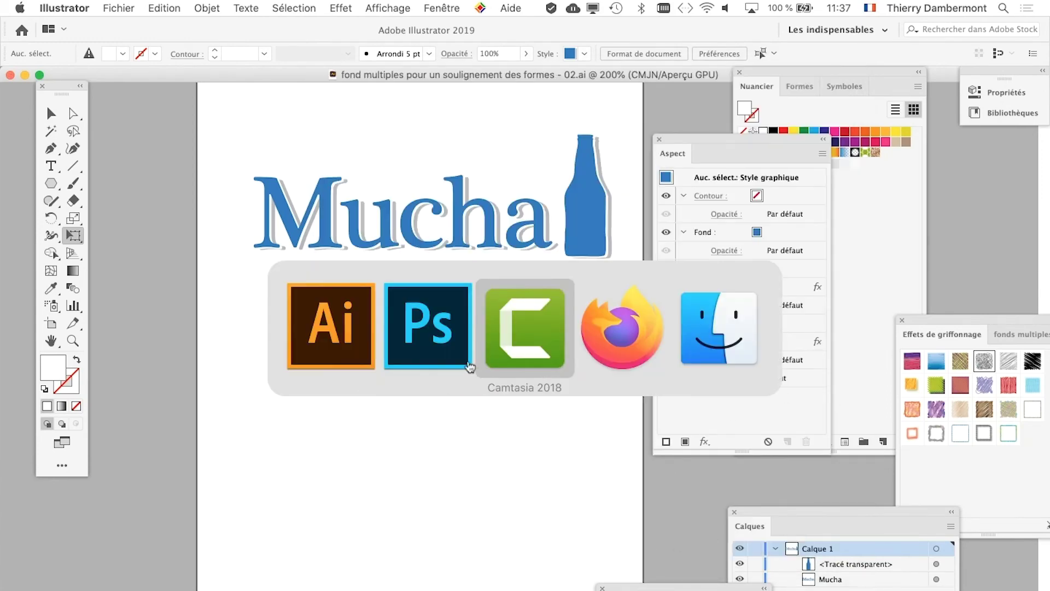
pyautogui.click(726, 343)
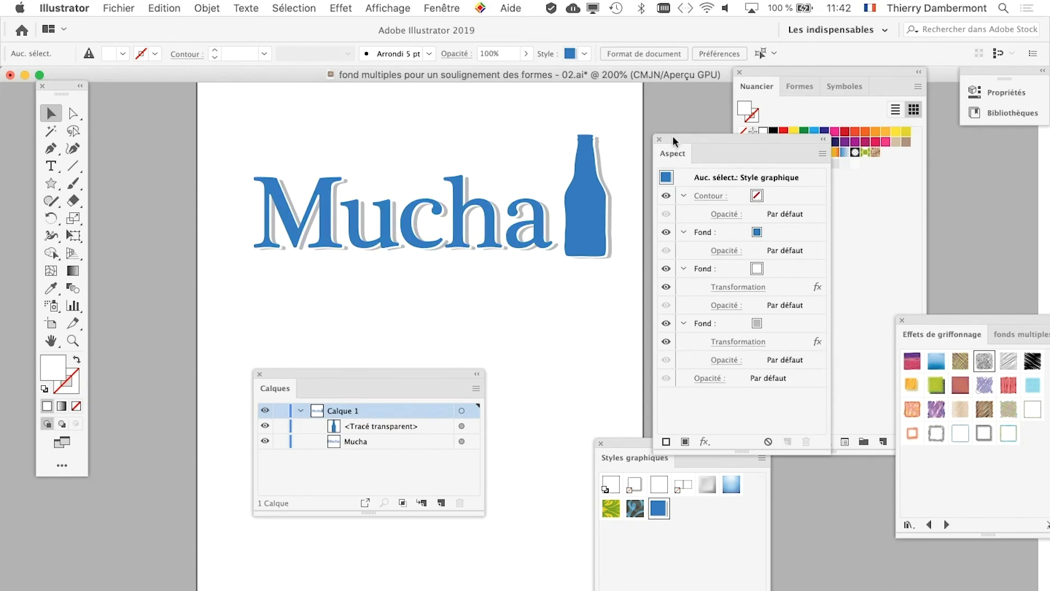
# Step: Hide the transparency checkerboard and clear panels so the whole logo shows on white
pyautogui.moveTo(673, 141); pyautogui.dragTo(849, 207)
pyautogui.scroll(1, 522, 220)
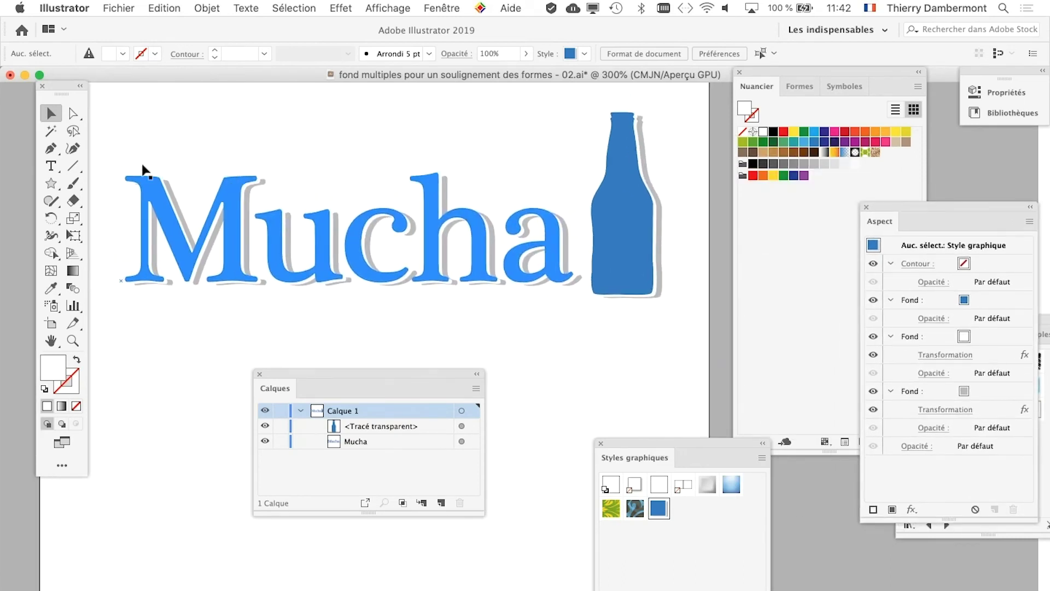
pyautogui.click(386, 6)
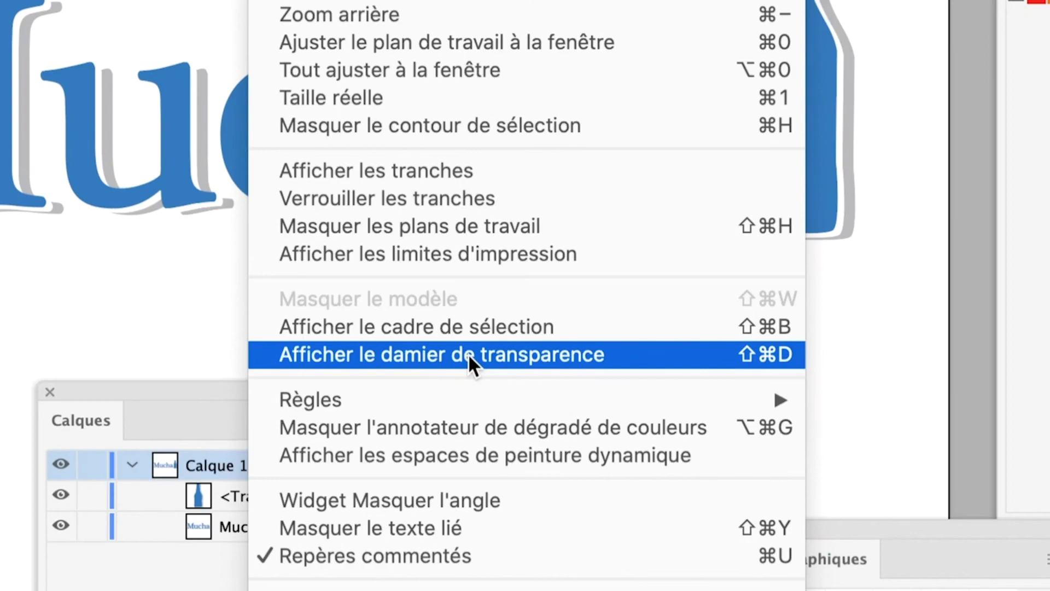
pyautogui.click(468, 353)
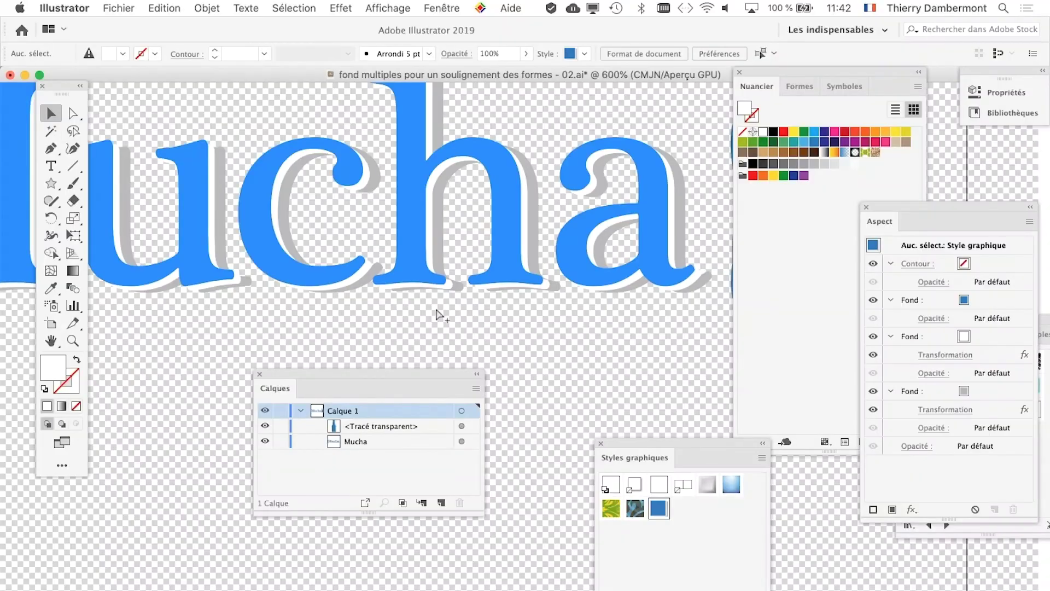
pyautogui.click(369, 7)
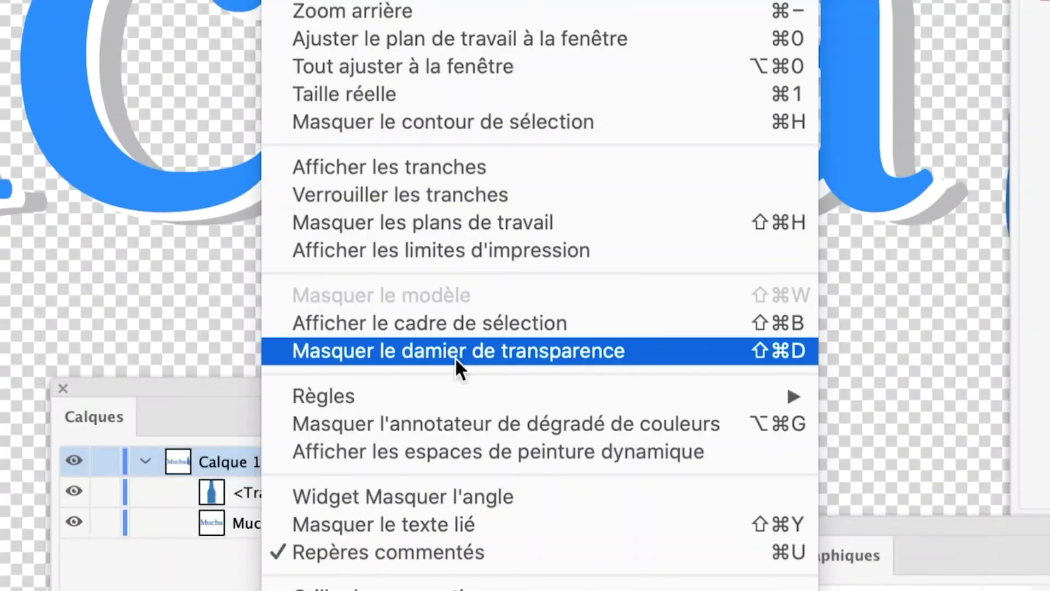
pyautogui.click(456, 359)
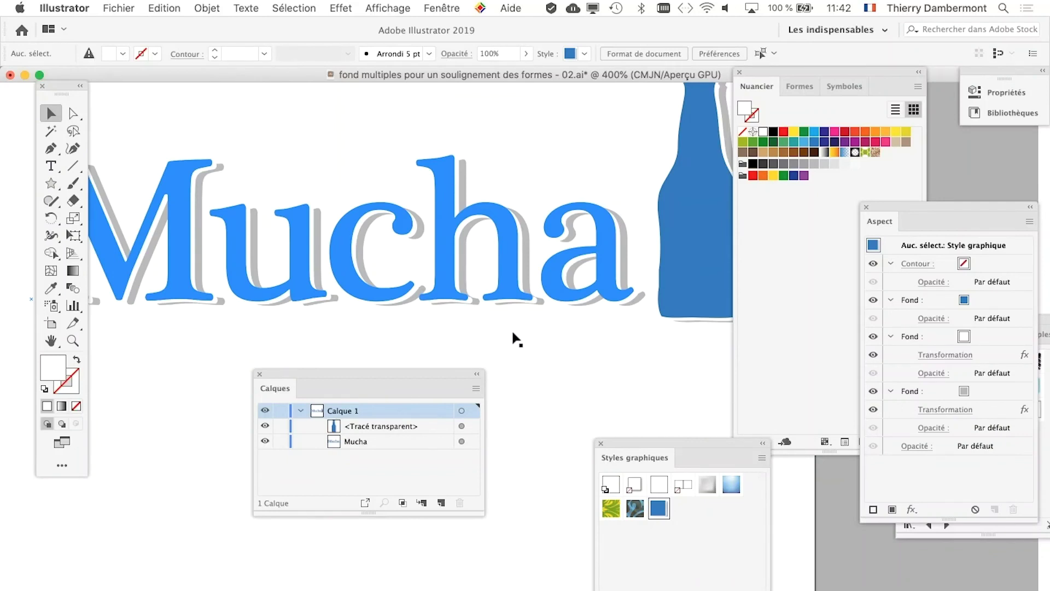
pyautogui.scroll(-2, 514, 339)
pyautogui.moveTo(411, 220); pyautogui.dragTo(306, 132)
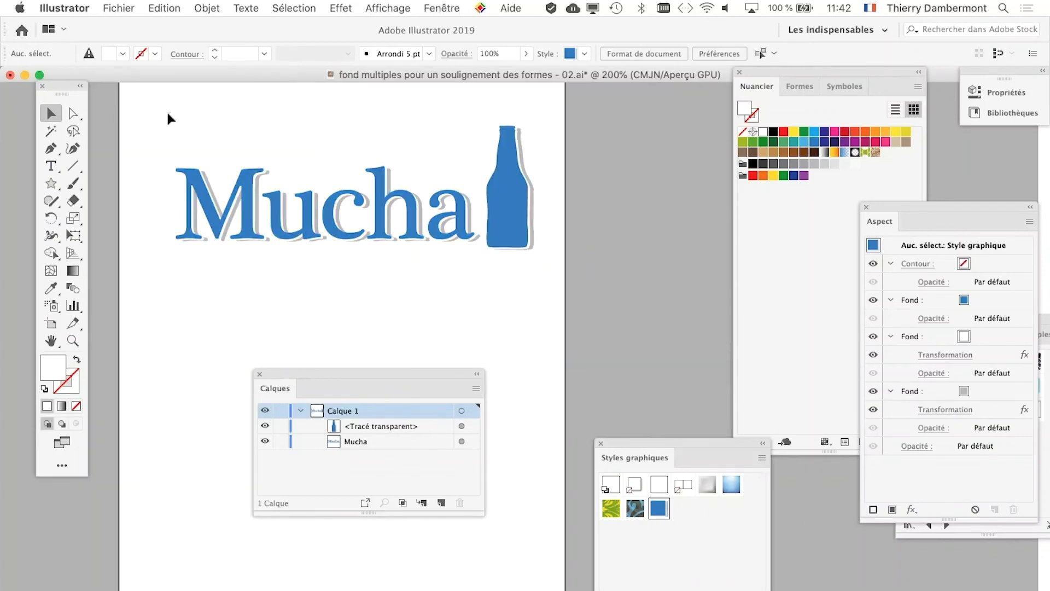
pyautogui.moveTo(267, 387); pyautogui.dragTo(908, 588)
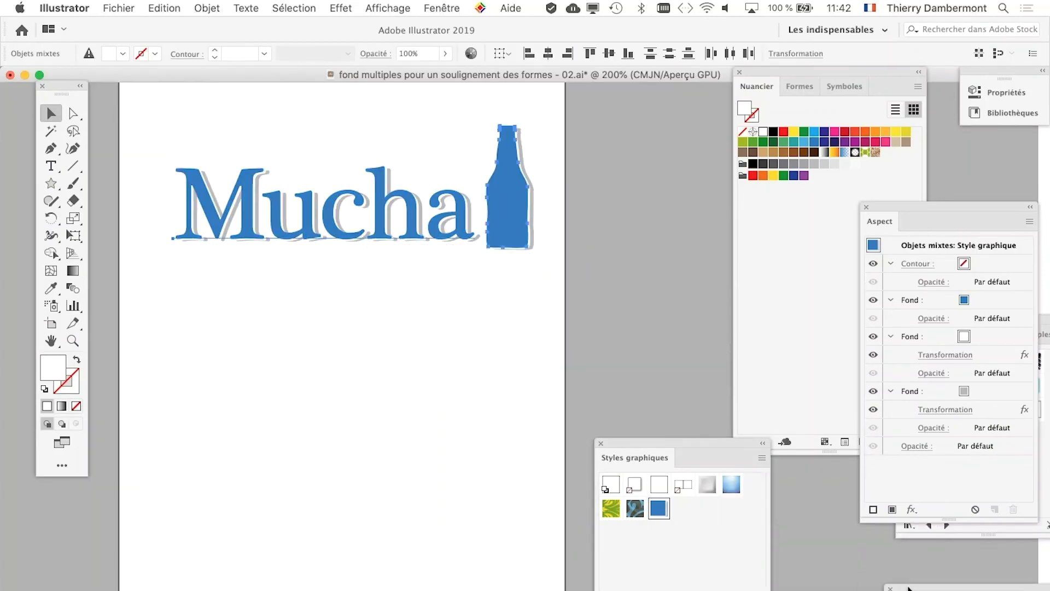
# Step: Alt-drag a copy of the logo below and rasterize it at 300 ppi CMYK
pyautogui.moveTo(354, 234); pyautogui.dragTo(364, 497)
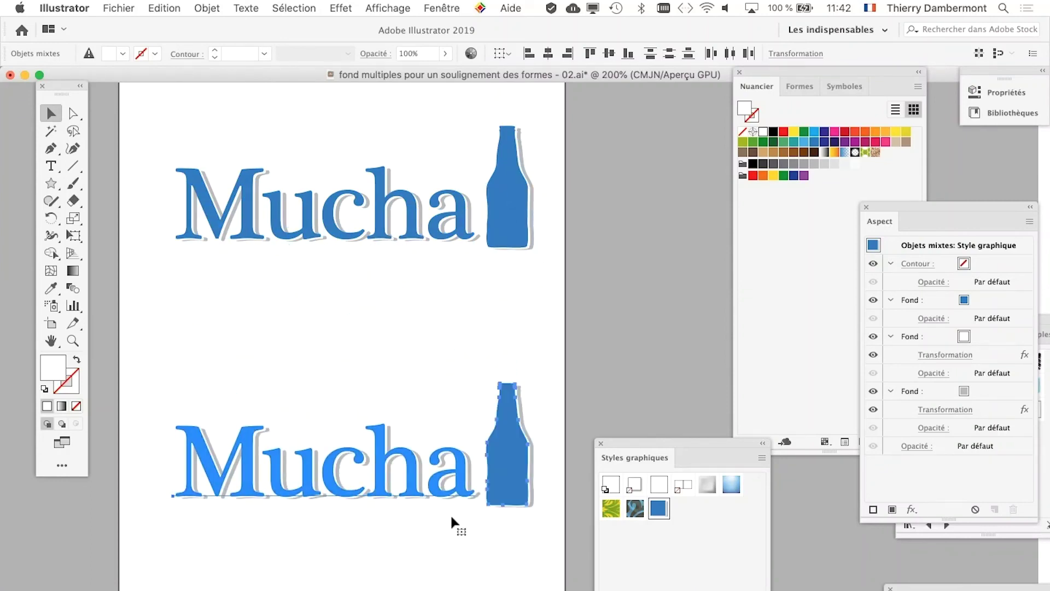
pyautogui.click(207, 8)
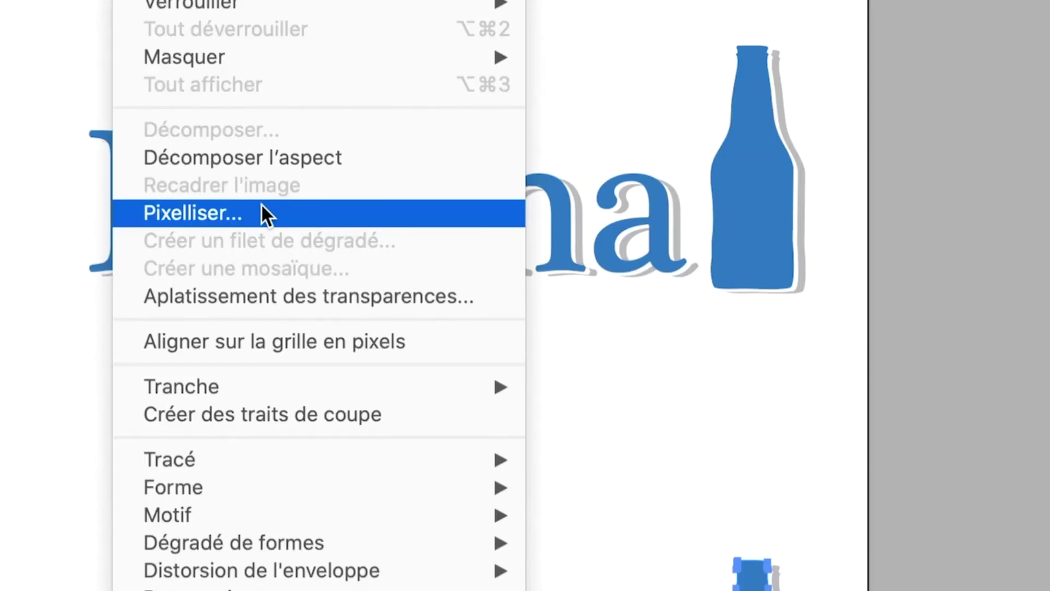
pyautogui.click(261, 205)
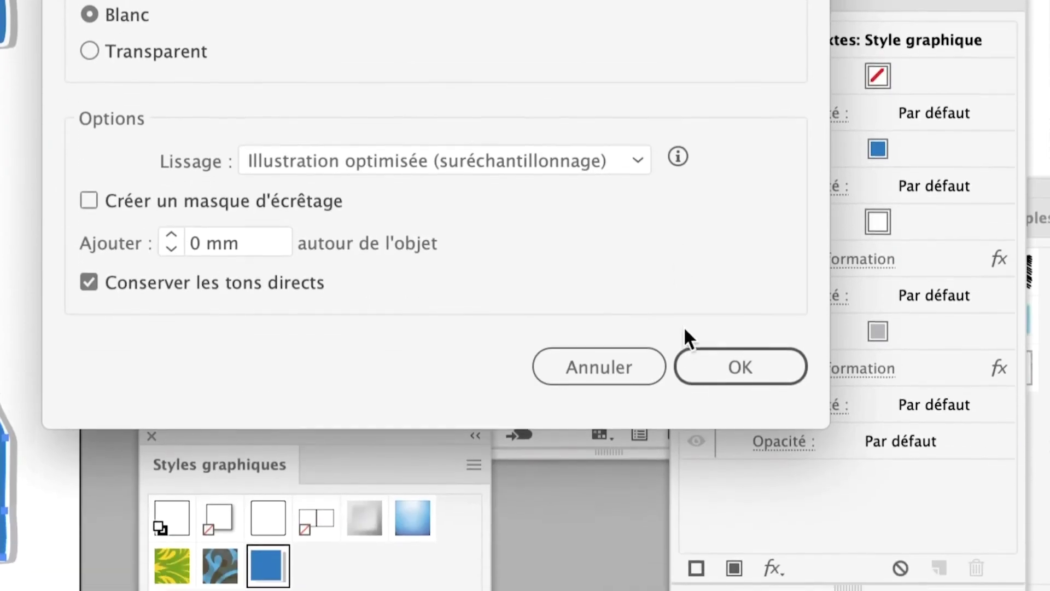
pyautogui.click(693, 523)
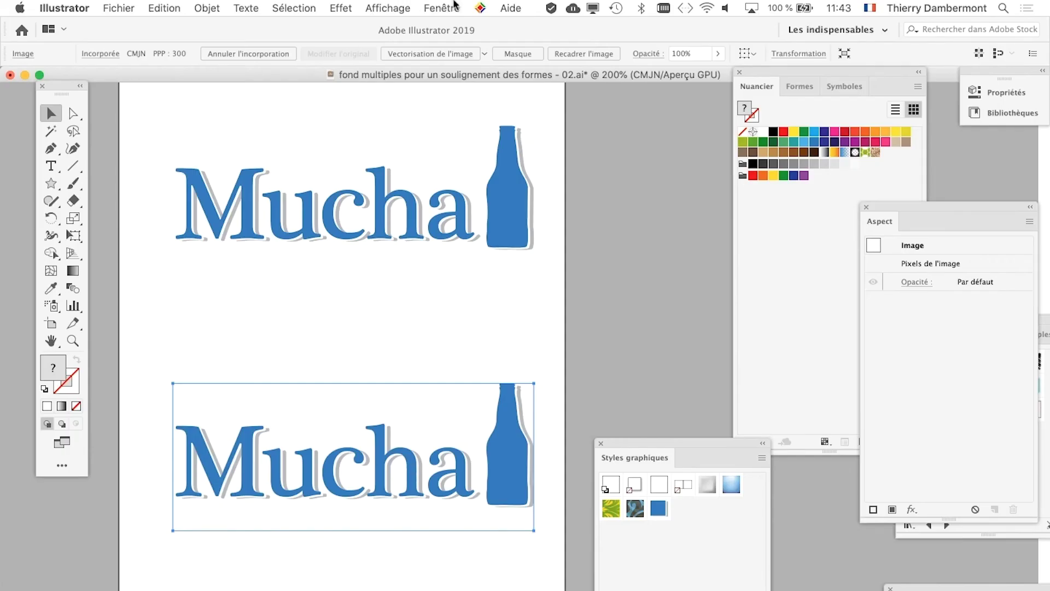
pyautogui.click(442, 7)
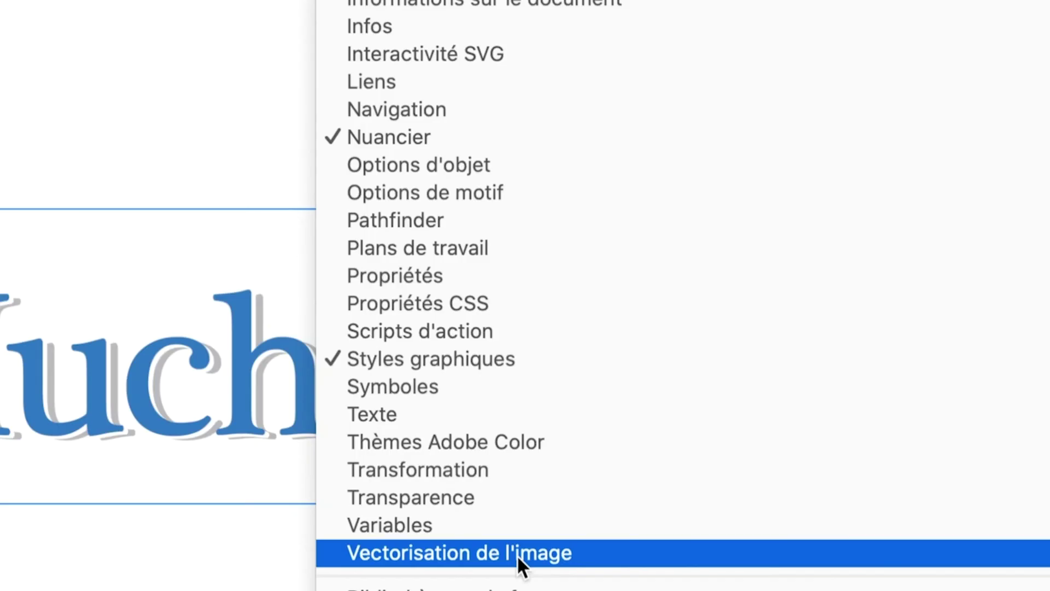
# Step: Image-trace the rasterized copy in Couleur mode with Aperçu preview and Ignorer le blanc enabled
pyautogui.click(519, 557)
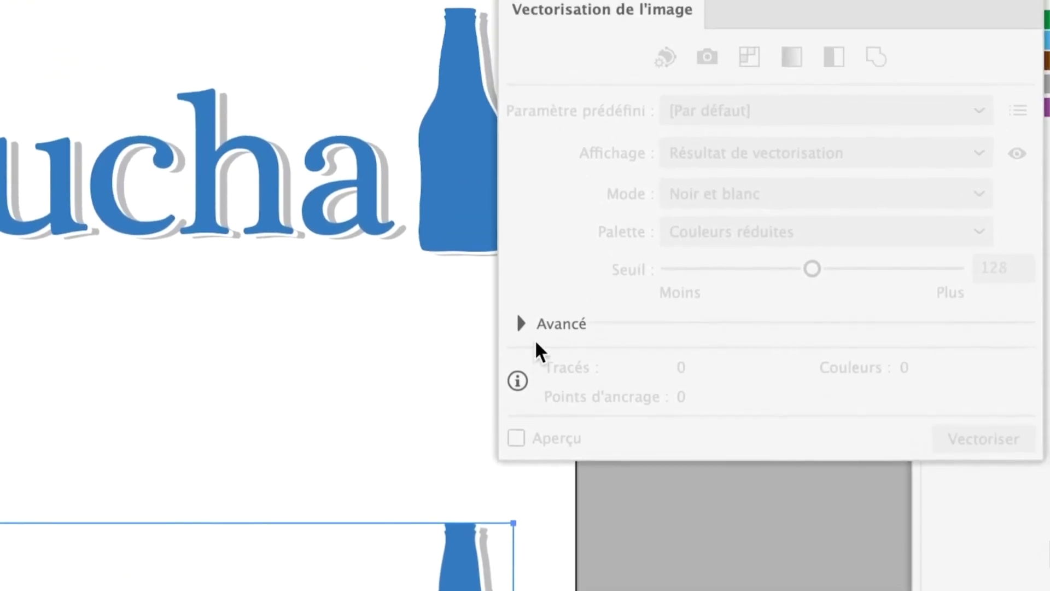
pyautogui.click(540, 239)
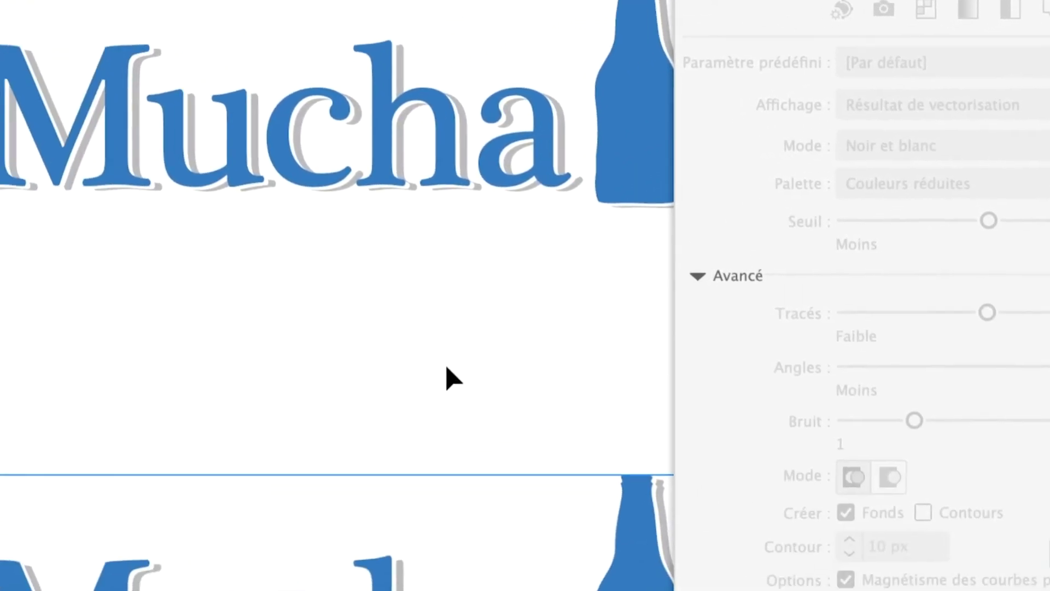
pyautogui.click(443, 541)
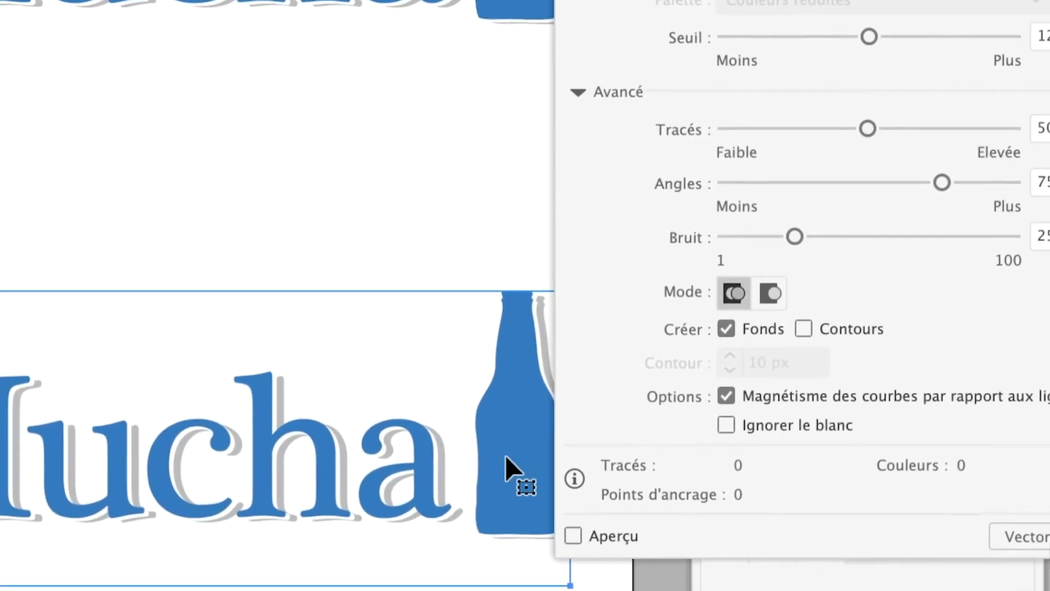
pyautogui.click(538, 482)
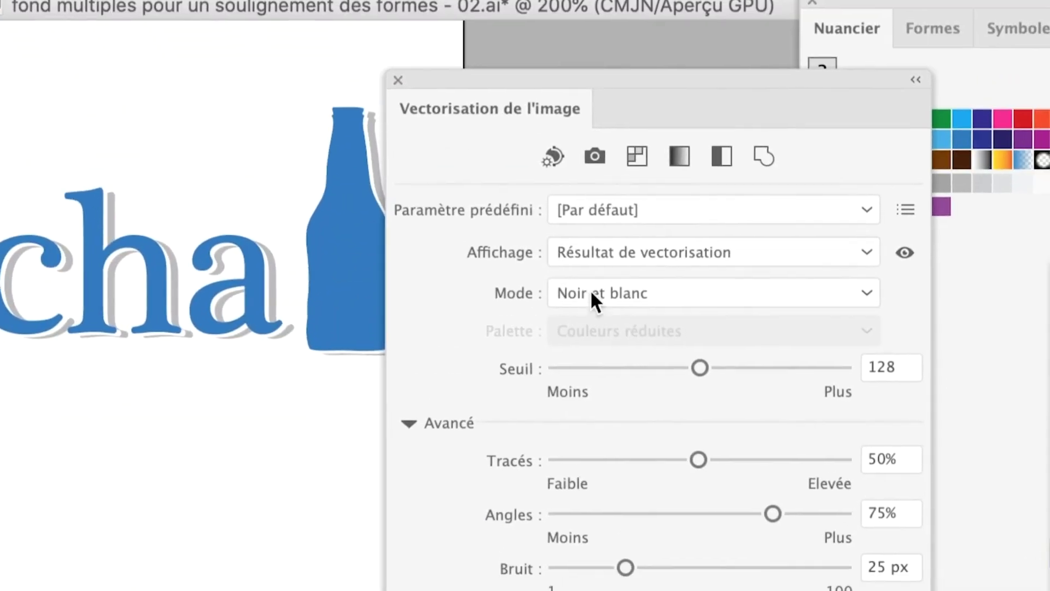
pyautogui.click(591, 290)
pyautogui.click(593, 301)
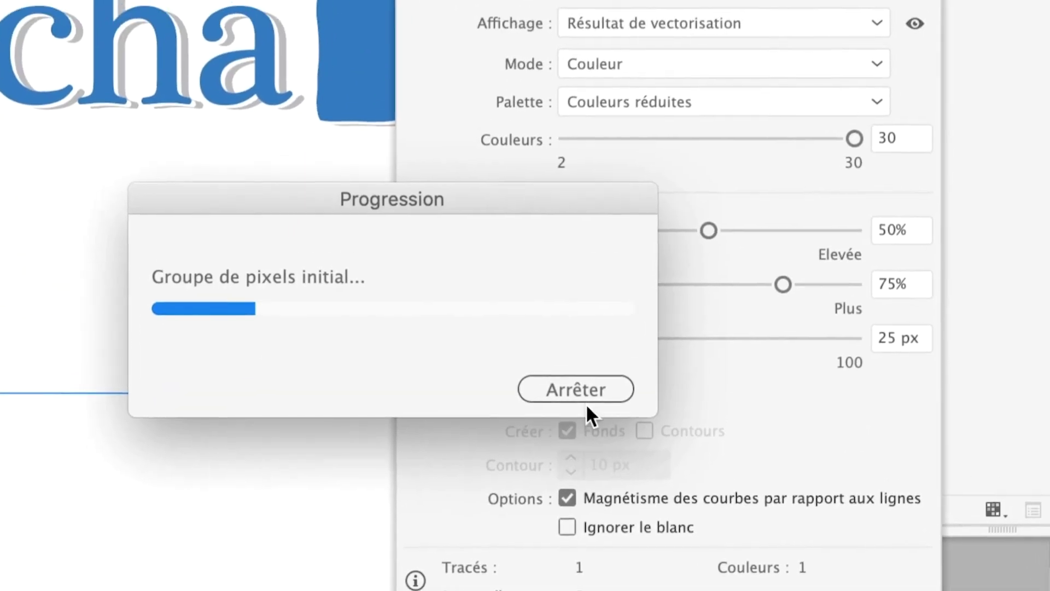
pyautogui.click(584, 399)
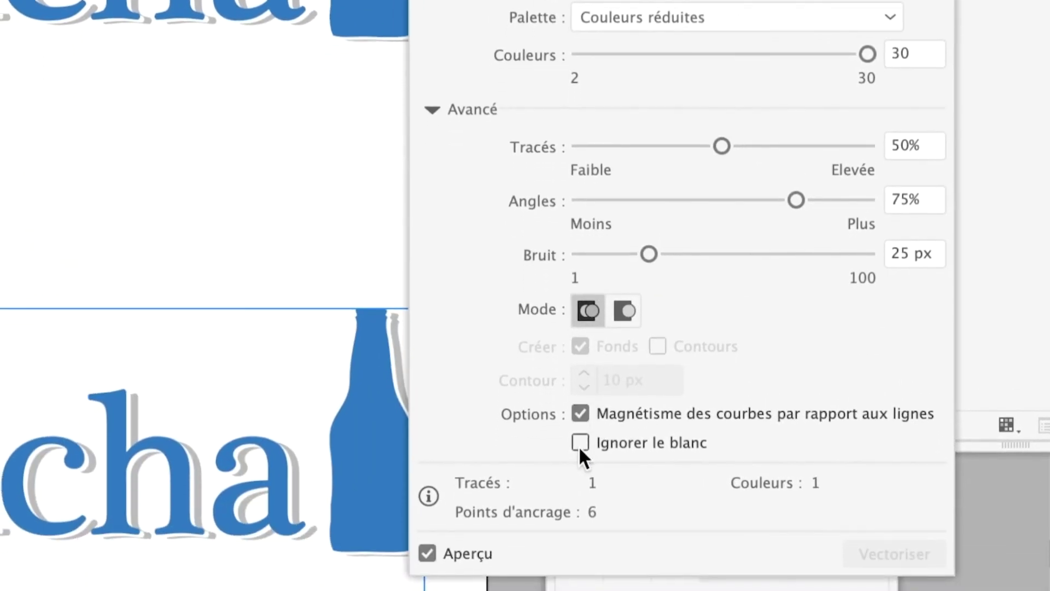
pyautogui.click(580, 443)
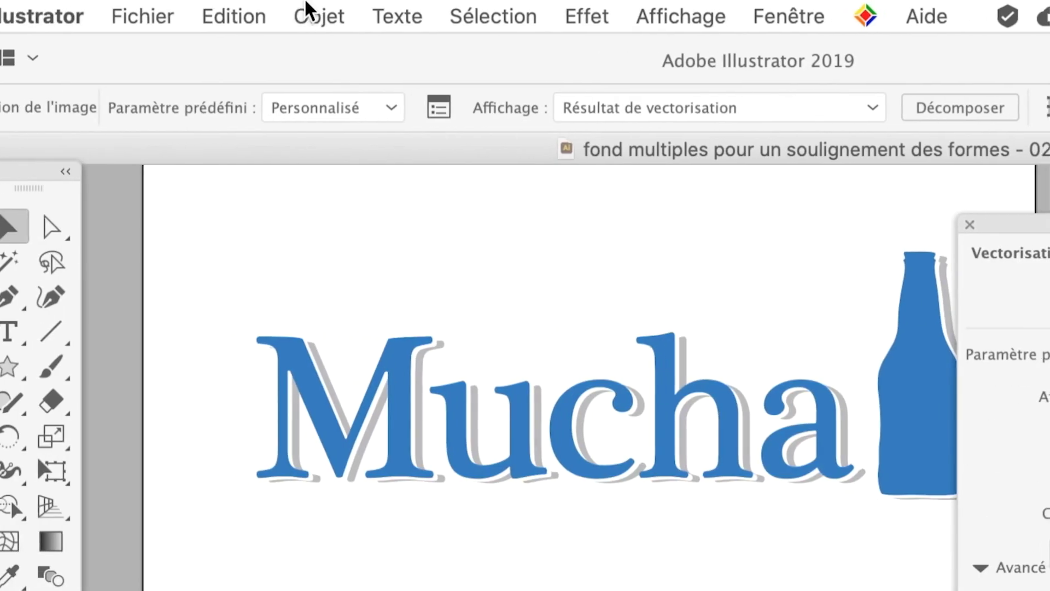
# Step: Expand (Décomposer) the traced Mucha copy into paths and zoom in on the letters
pyautogui.click(312, 14)
pyautogui.moveTo(334, 283)
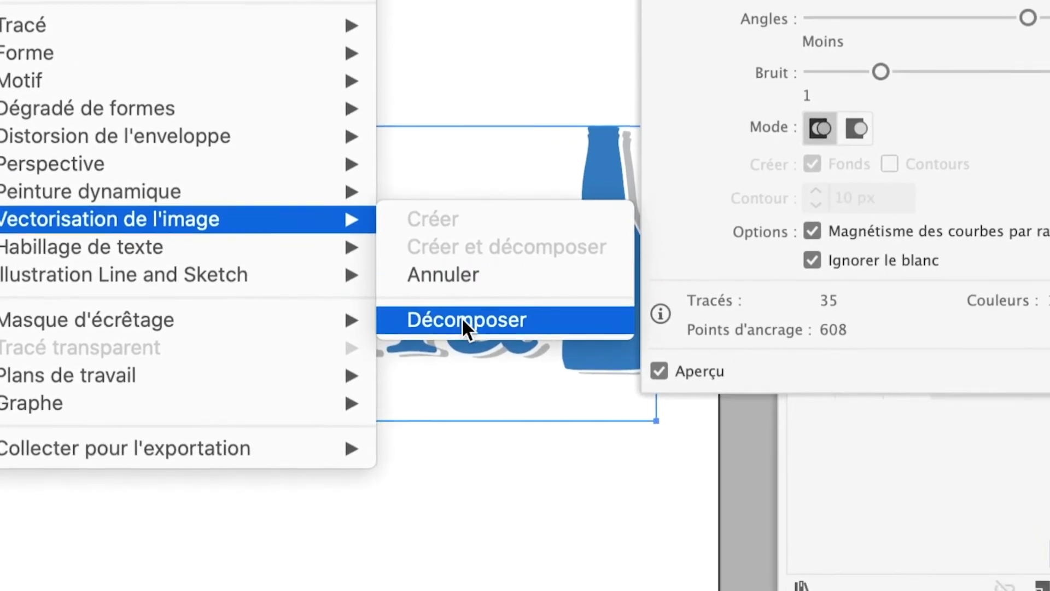
pyautogui.click(464, 330)
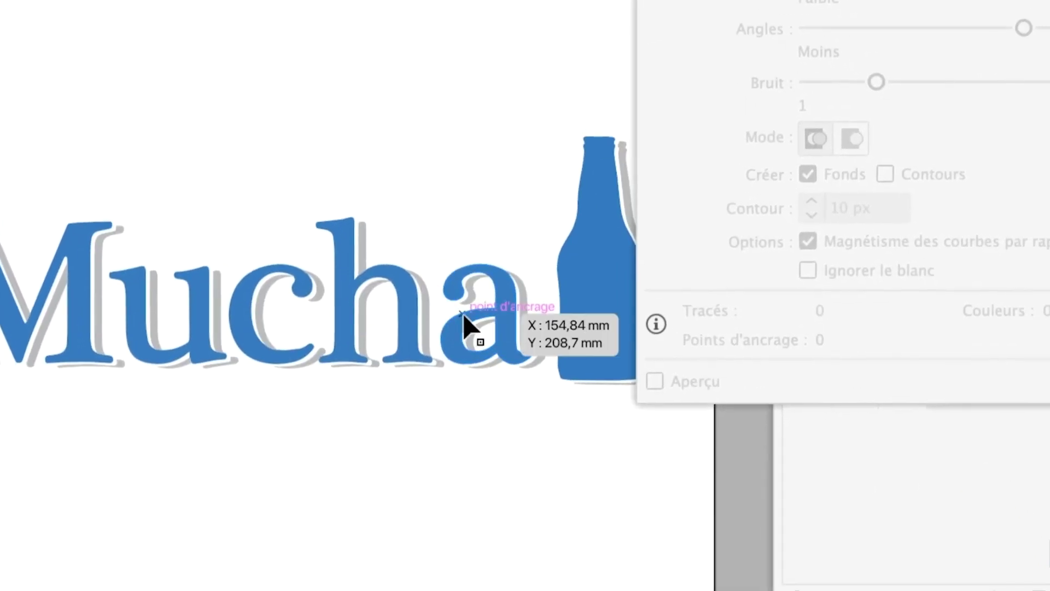
pyautogui.hotkey('ctrl', '+')
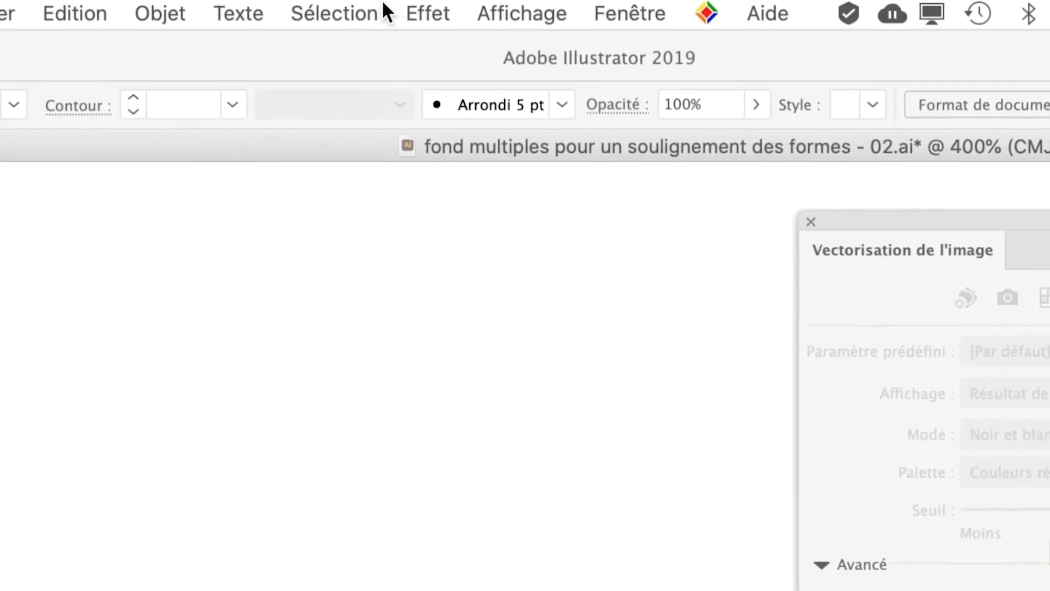
# Step: Show the transparency grid from the Affichage menu, then hide it again
pyautogui.click(430, 8)
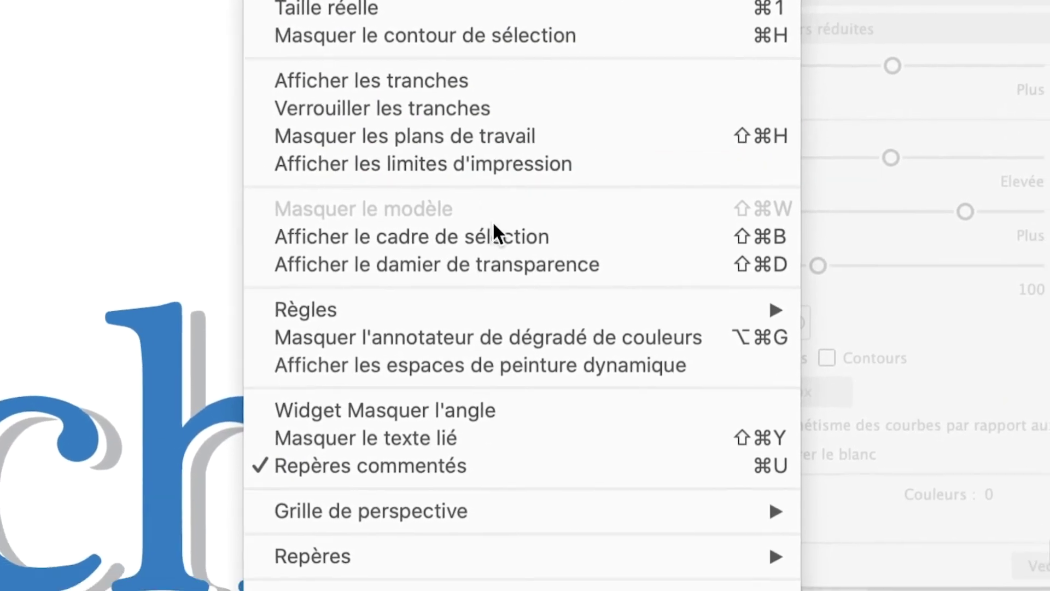
pyautogui.click(495, 239)
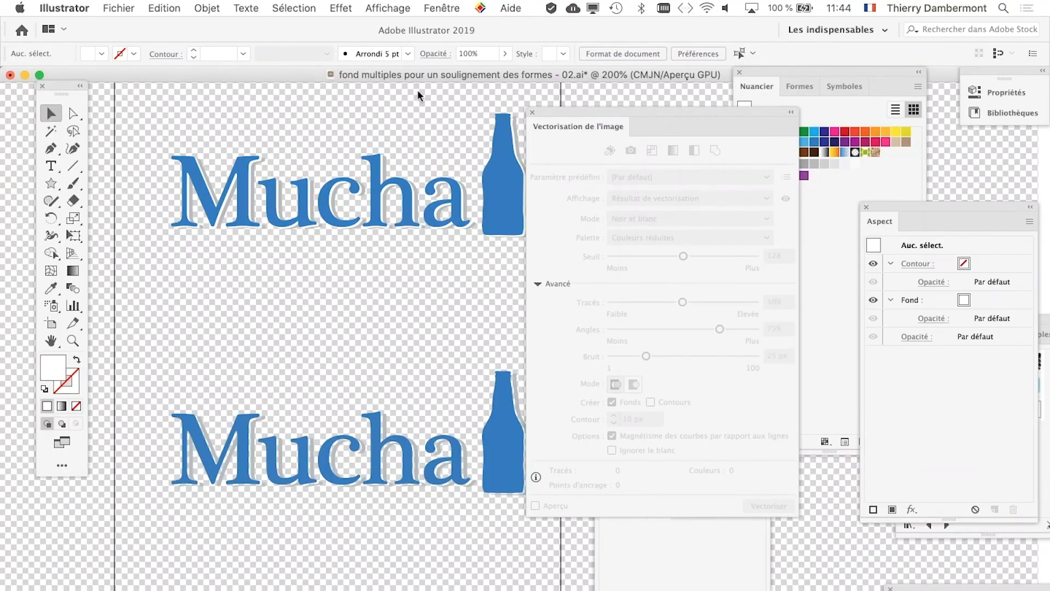
pyautogui.click(378, 8)
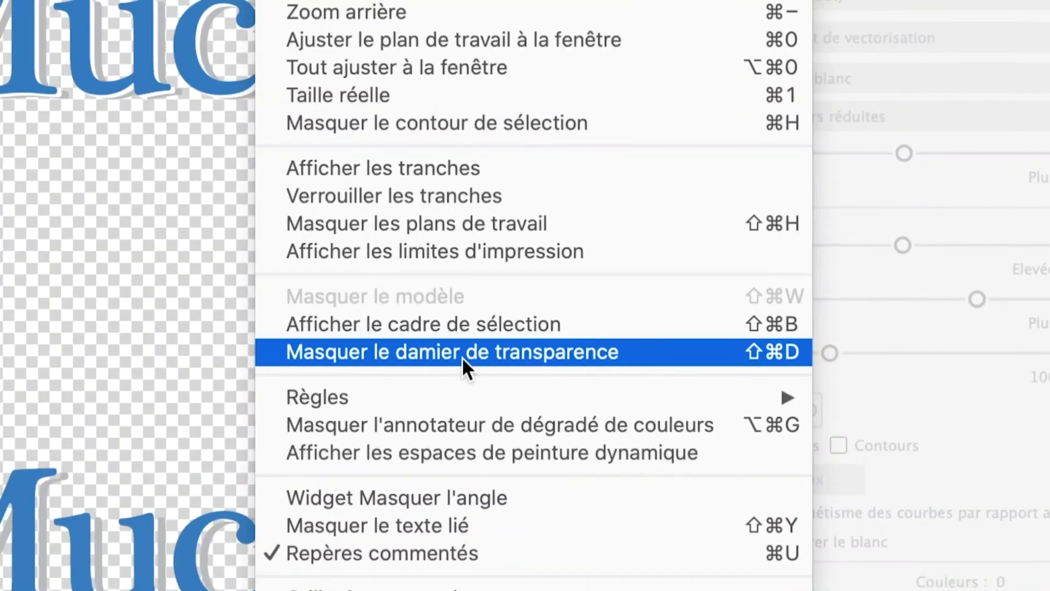
pyautogui.click(463, 356)
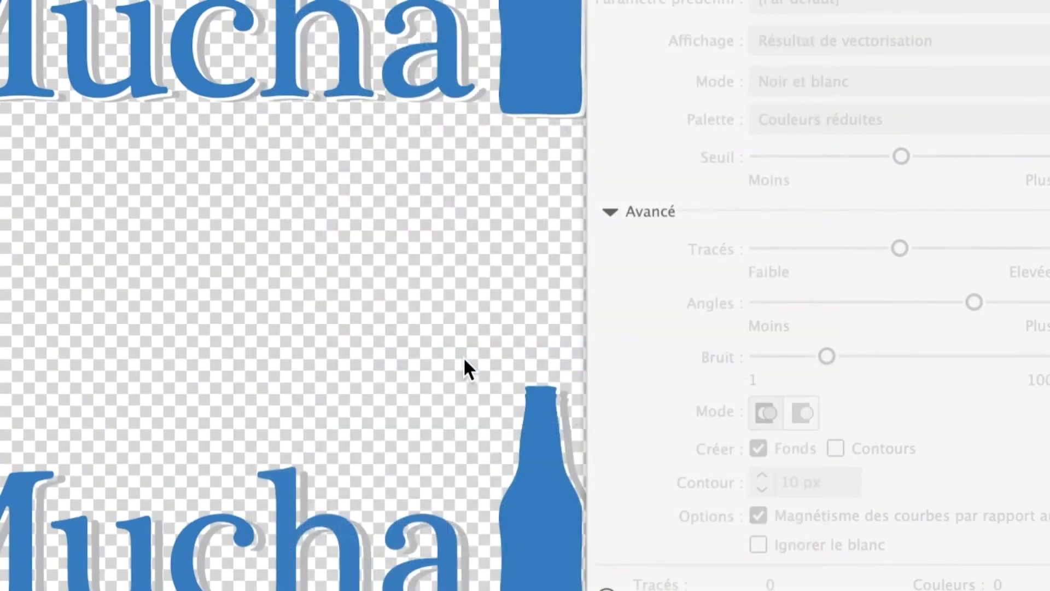